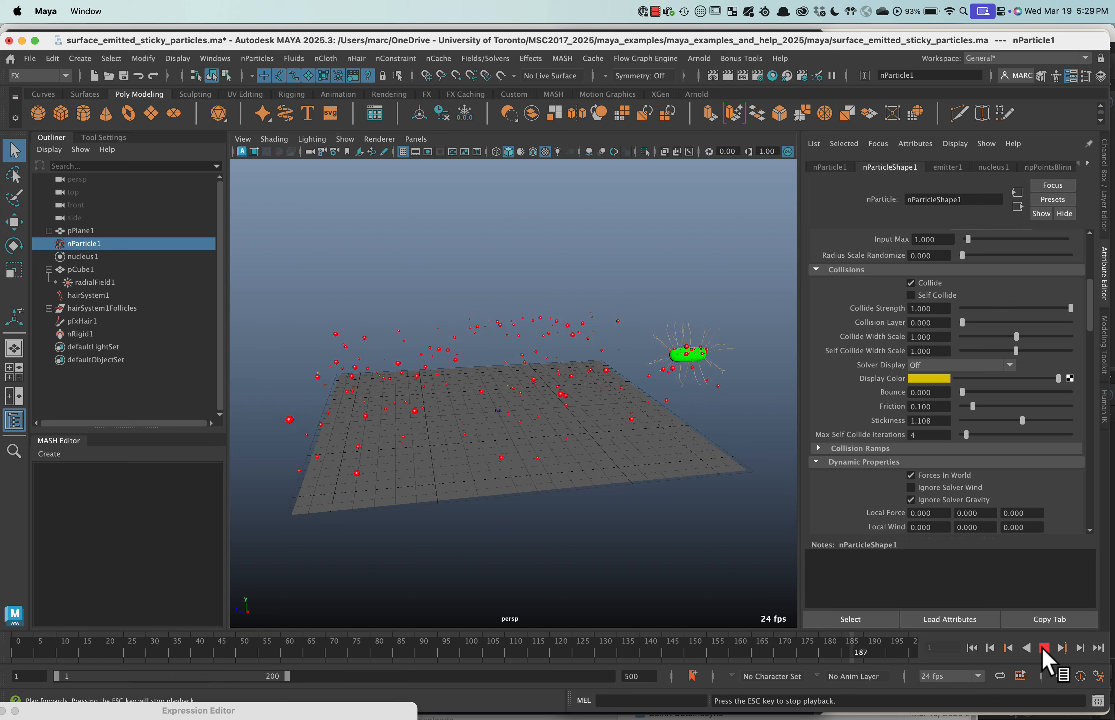
Step: Stop the playback and hide the viewport grid to examine the finished sticky-particle example scene
left_click(1044, 650)
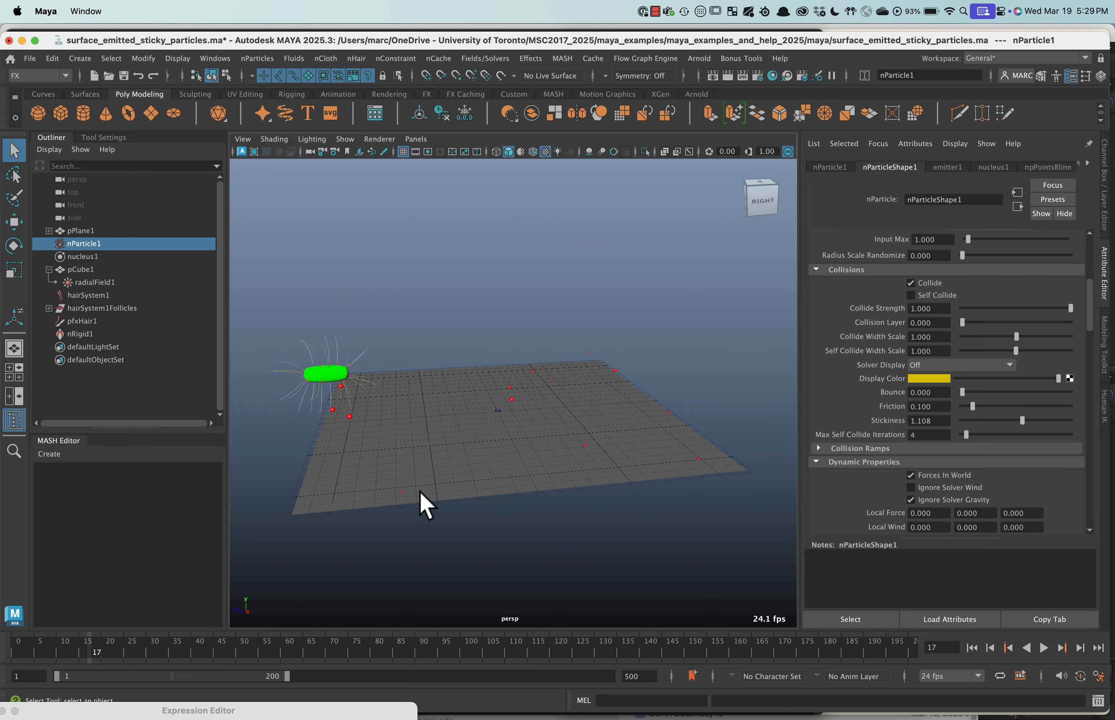
middle_click_drag(419, 490, 433, 502, "alt")
right_click_drag(401, 485, 506, 496, "alt")
mouse_move(504, 497)
left_mouse_down("alt")
mouse_move(502, 483)
mouse_move(485, 492)
left_mouse_up("alt")
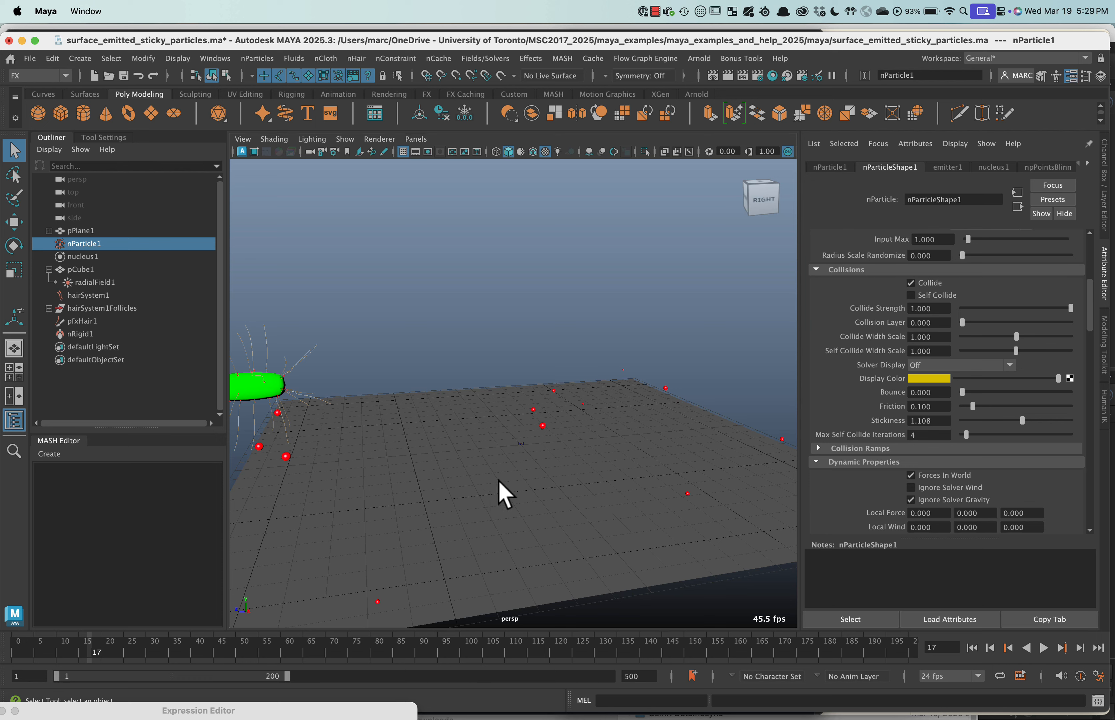
left_click(407, 157)
right_click_drag(537, 417, 490, 409, "alt")
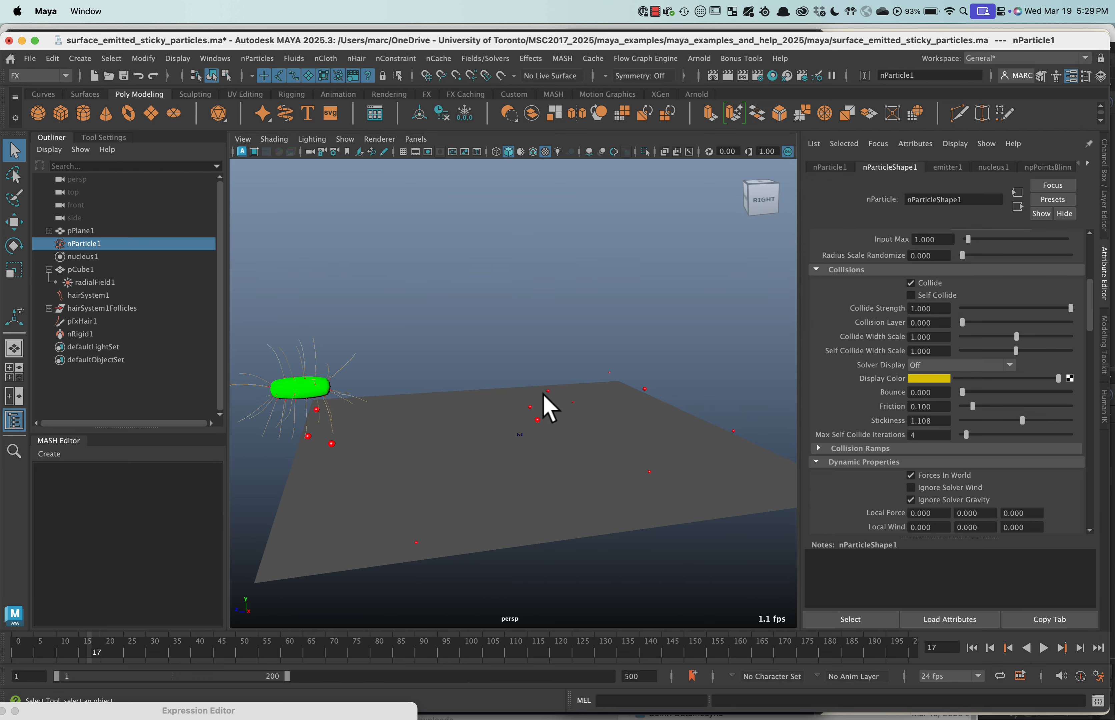
Step: Examine the example scene's objects by selecting the plane, the green cube, its nRigid collider and its Paint Effects hair
left_click(529, 514)
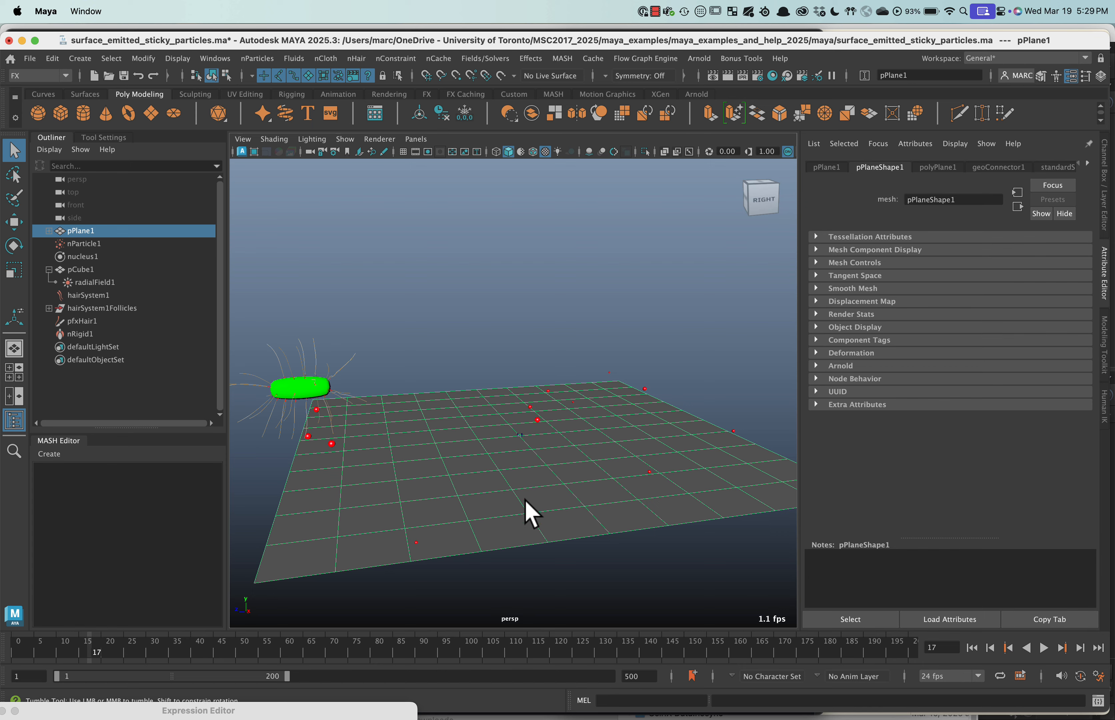
left_click_drag(523, 499, 496, 499, "alt")
left_click_drag(459, 456, 523, 427, "alt")
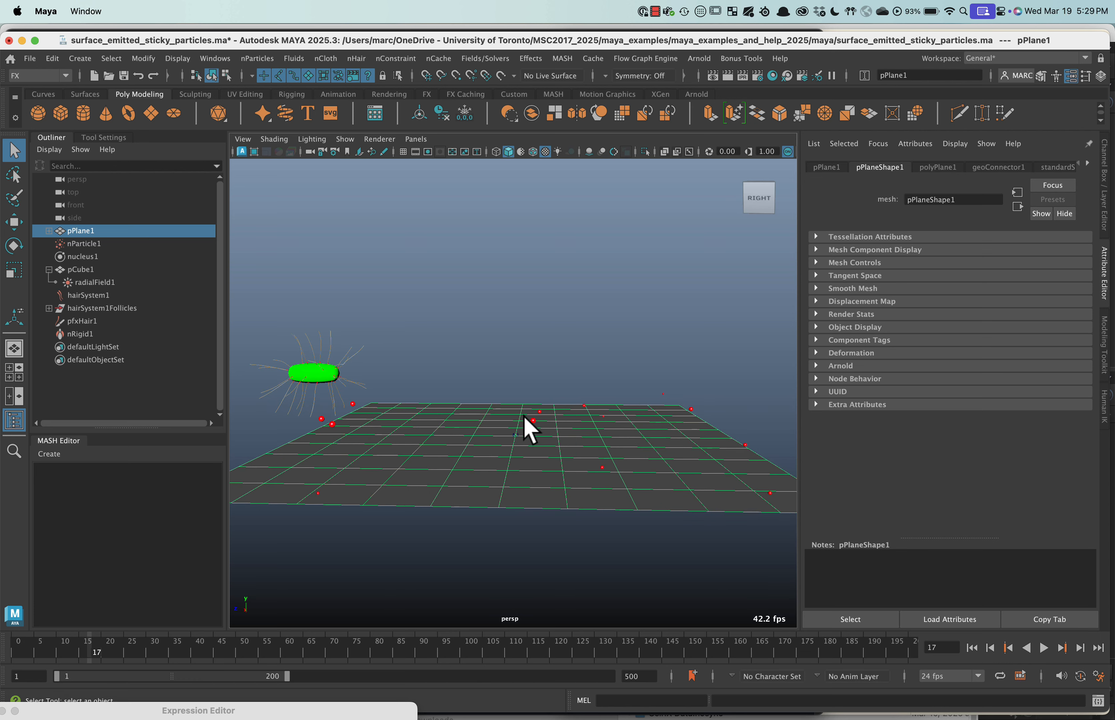
middle_click_drag(401, 472, 488, 492, "alt")
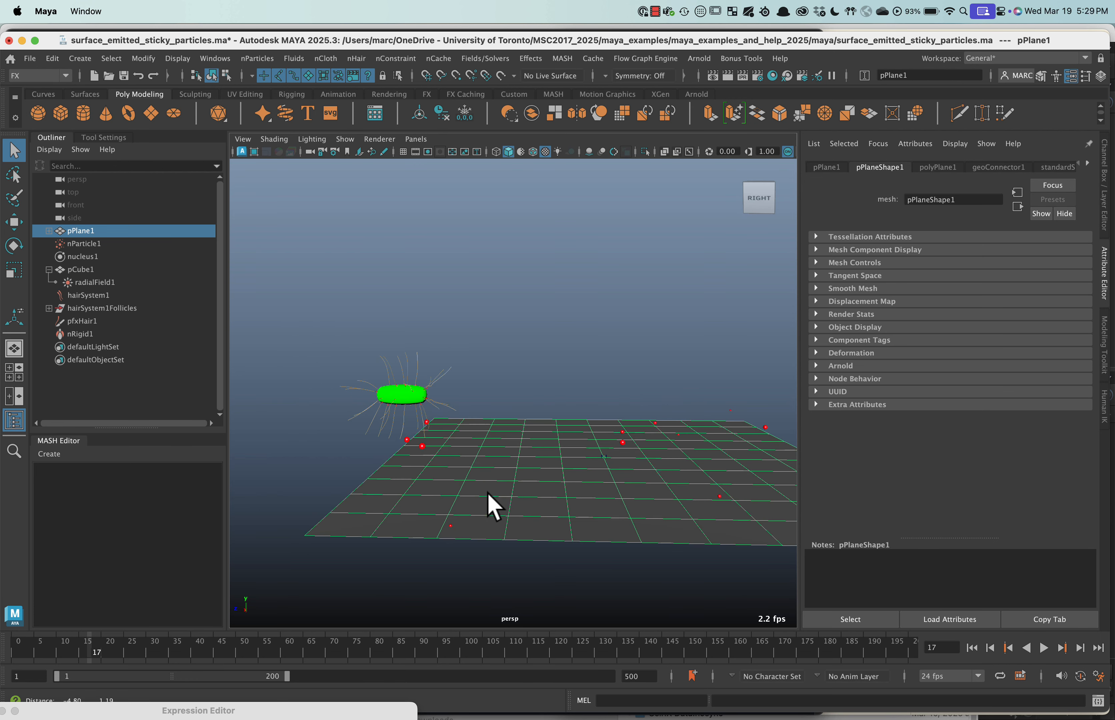
left_click(403, 400)
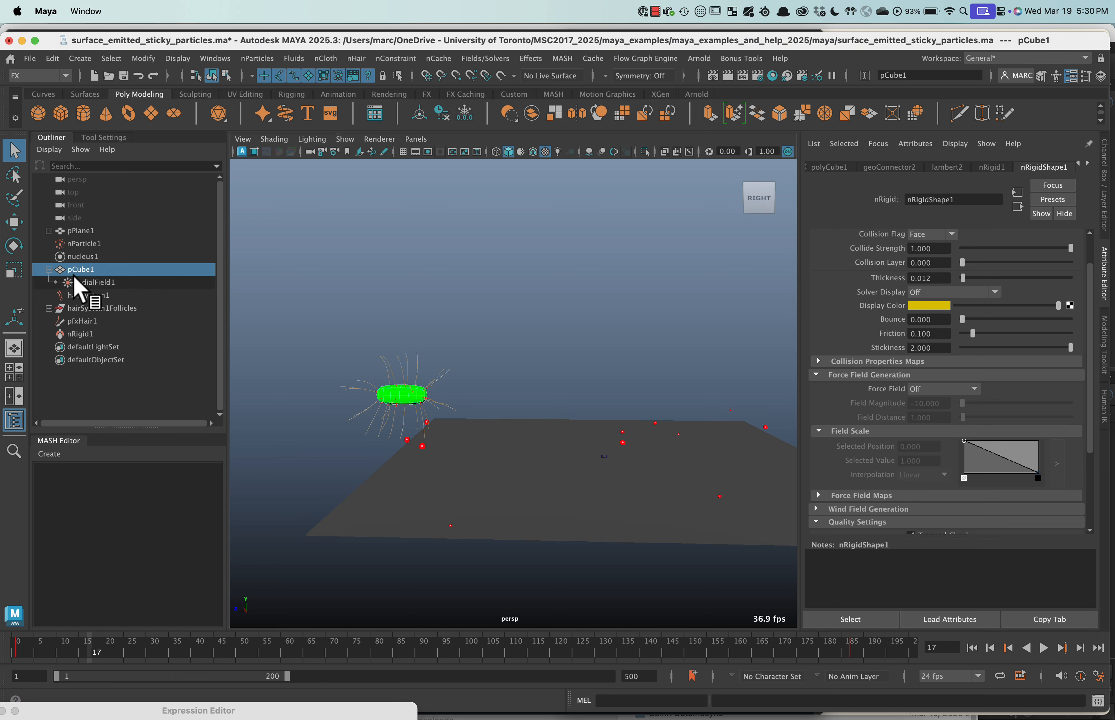
left_click_drag(90, 270, 145, 309)
left_click(95, 332)
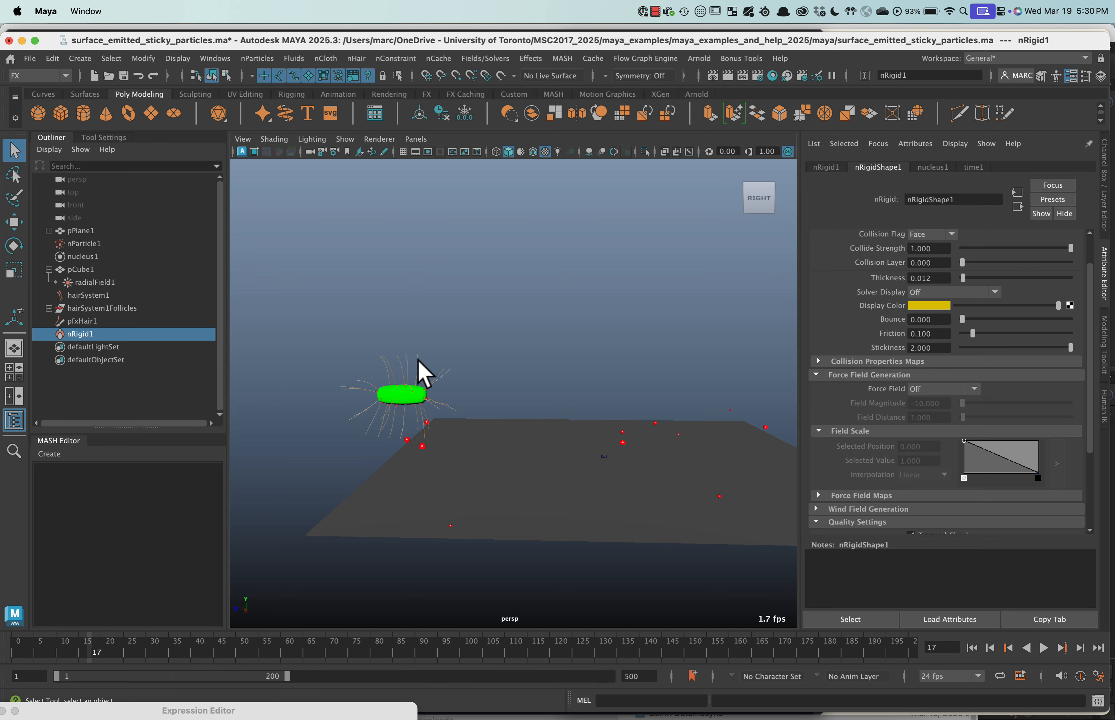
left_click(428, 403)
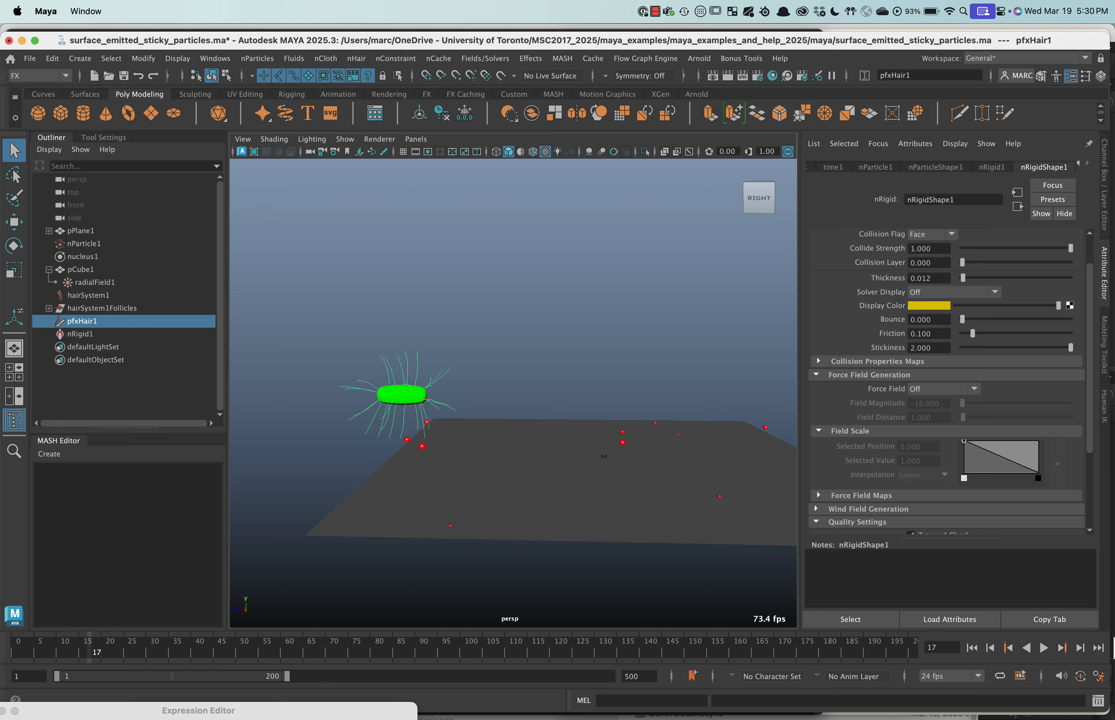
Step: Replay the simulation from the first frame, stop it partway and examine the particles around the green hairy object
left_click(973, 648)
left_click(1044, 651)
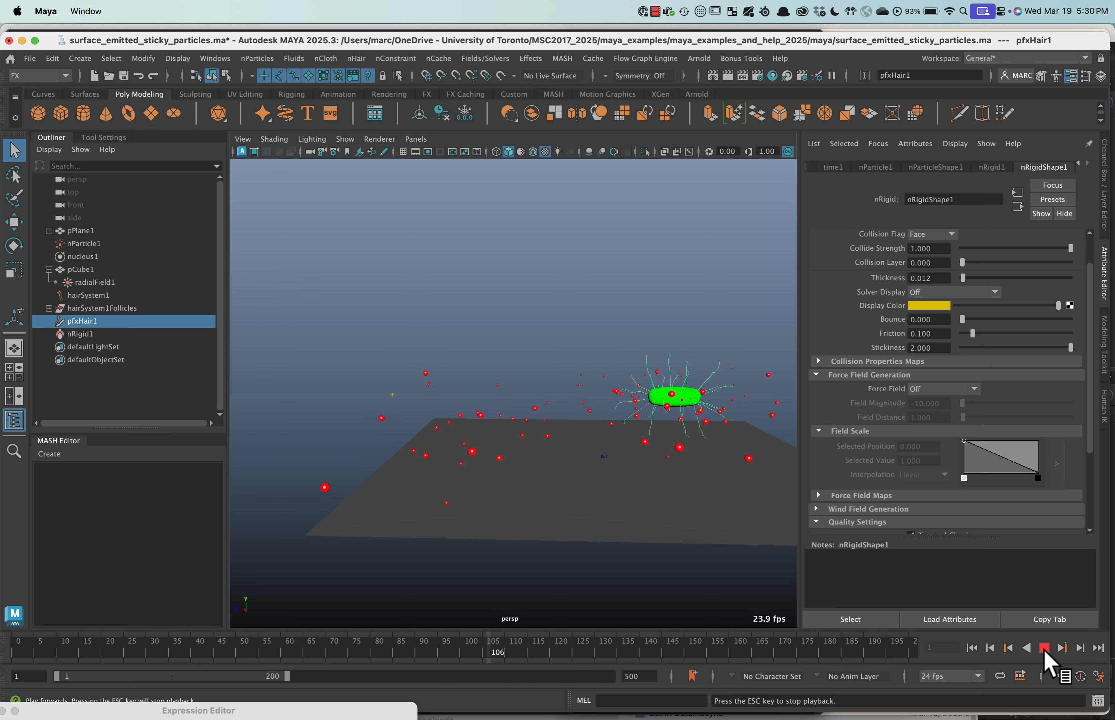
left_click(1043, 650)
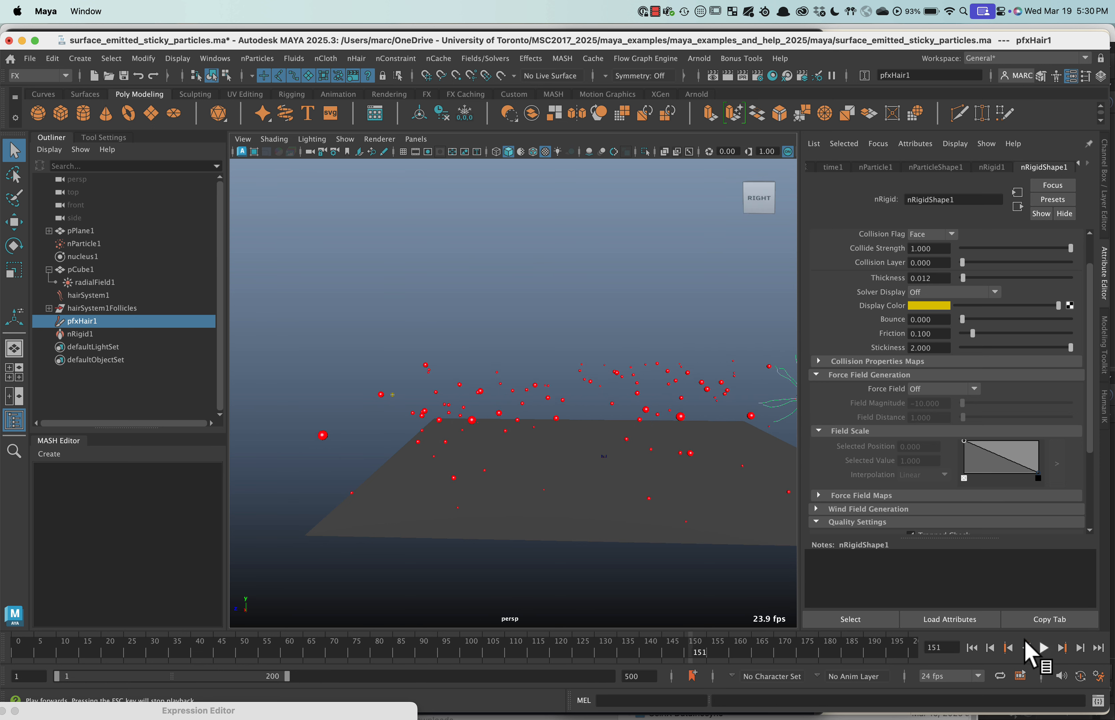
middle_click_drag(619, 465, 522, 469, "alt")
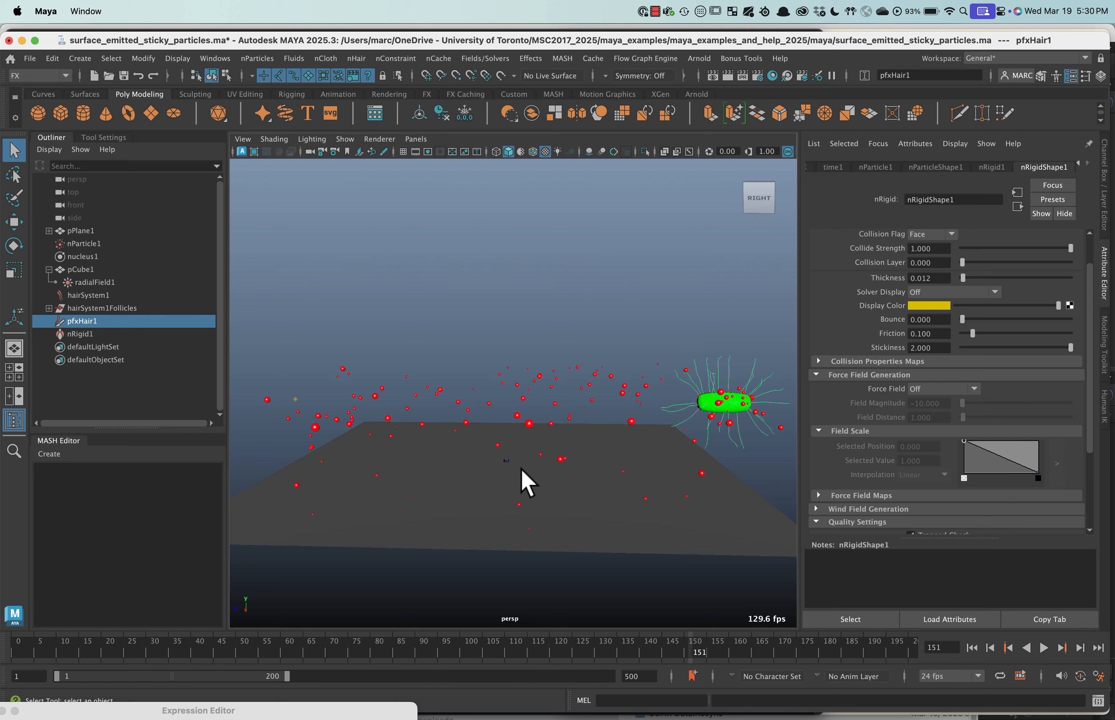
left_click_drag(521, 471, 551, 389, "alt")
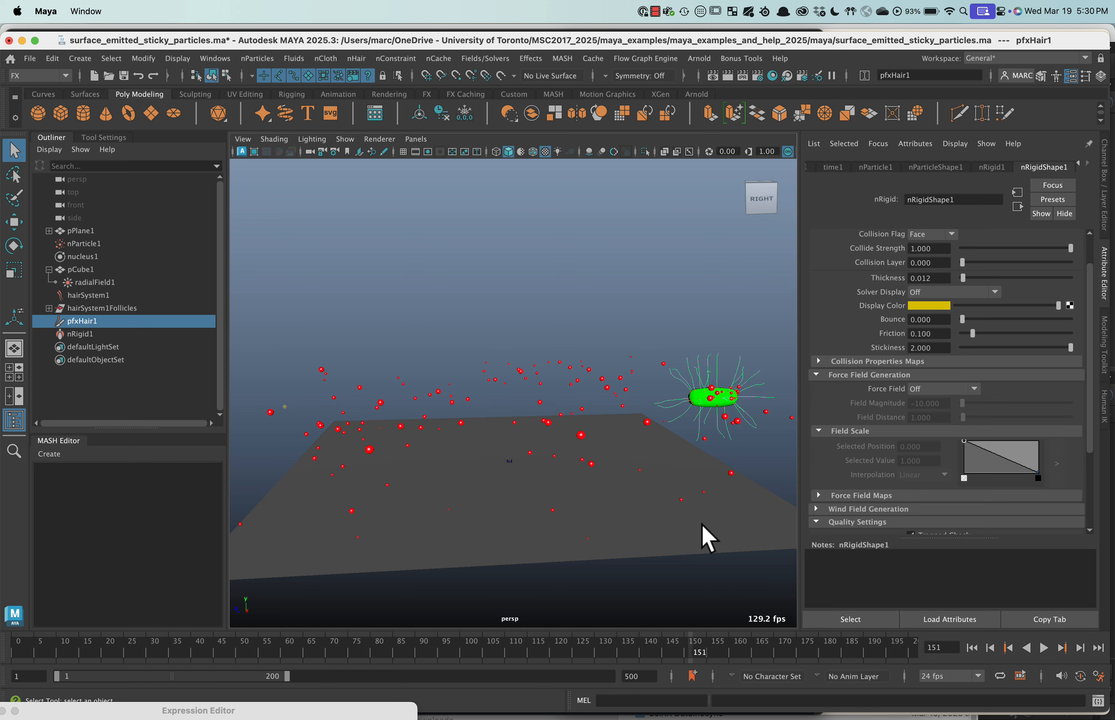
Step: Save the example scene and start a new empty scene with the viewport grid displayed
key("super+s")
key("super+n")
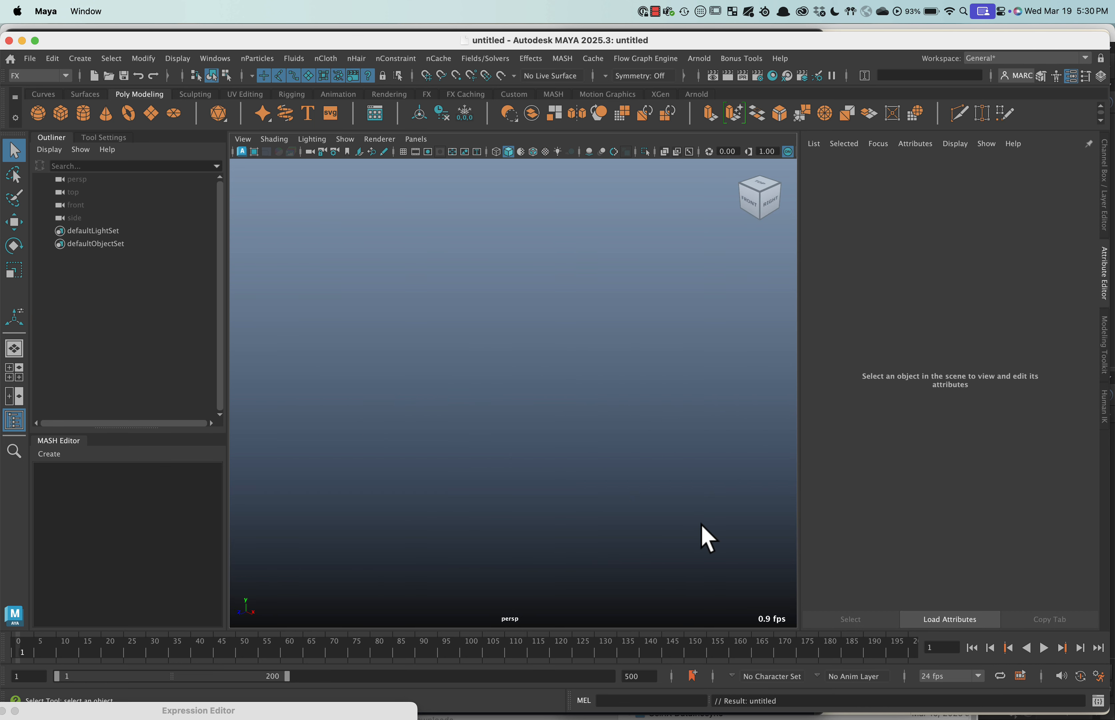
left_click(403, 152)
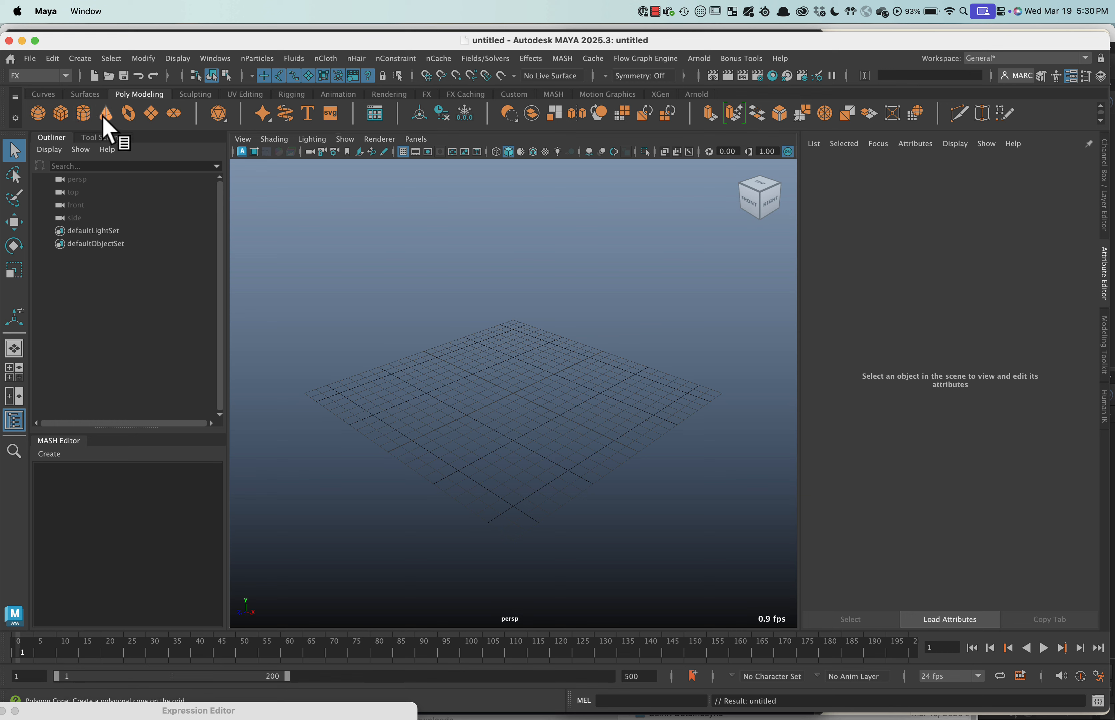
Step: Create a polygon plane at the origin and scale it uniformly to about 23.8 so that it covers the grid
left_click(151, 114)
key("r")
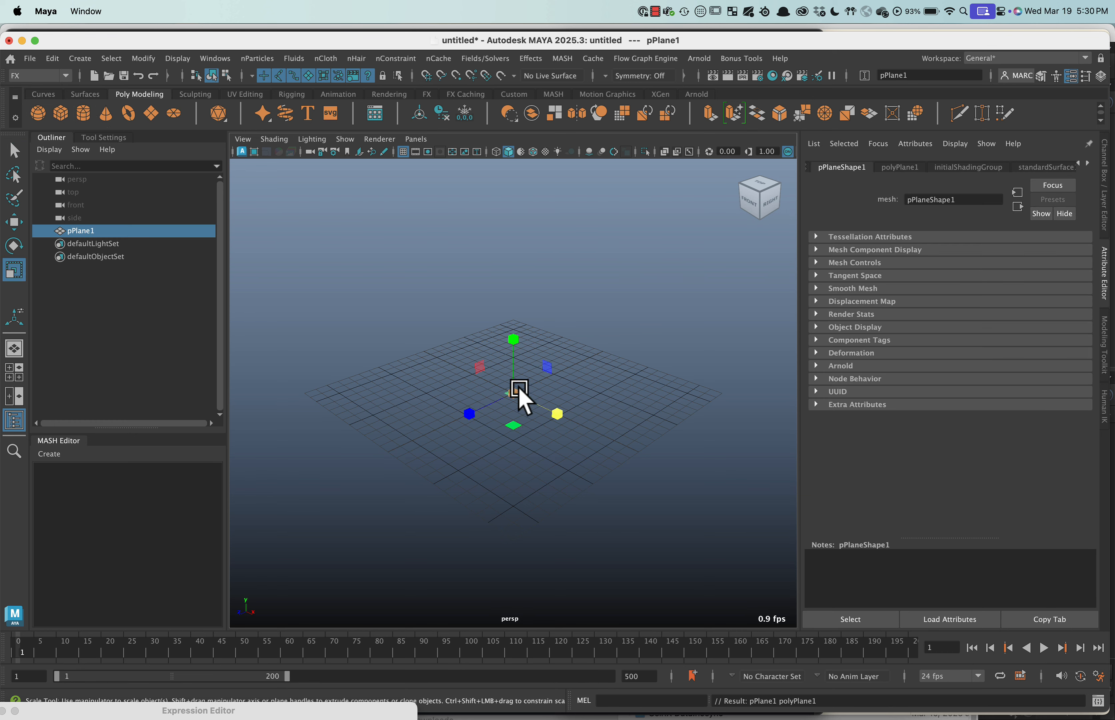
left_click_drag(515, 394, 712, 443)
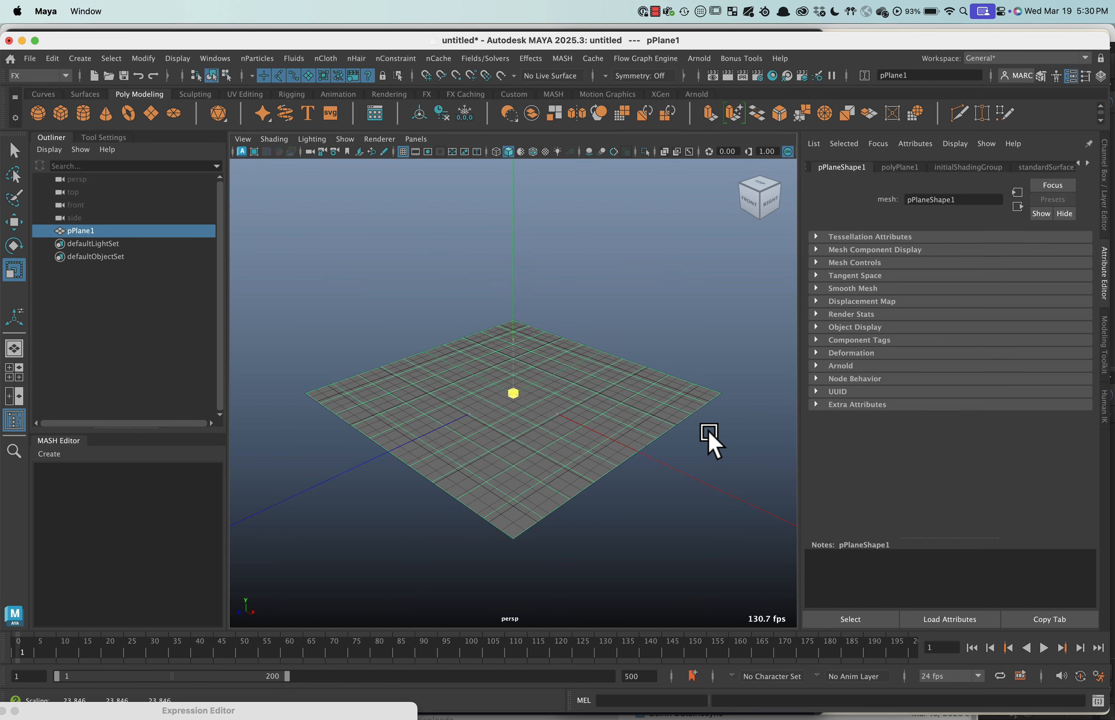
Step: Delete the plane's construction history and hide the viewport grid
left_click(442, 116)
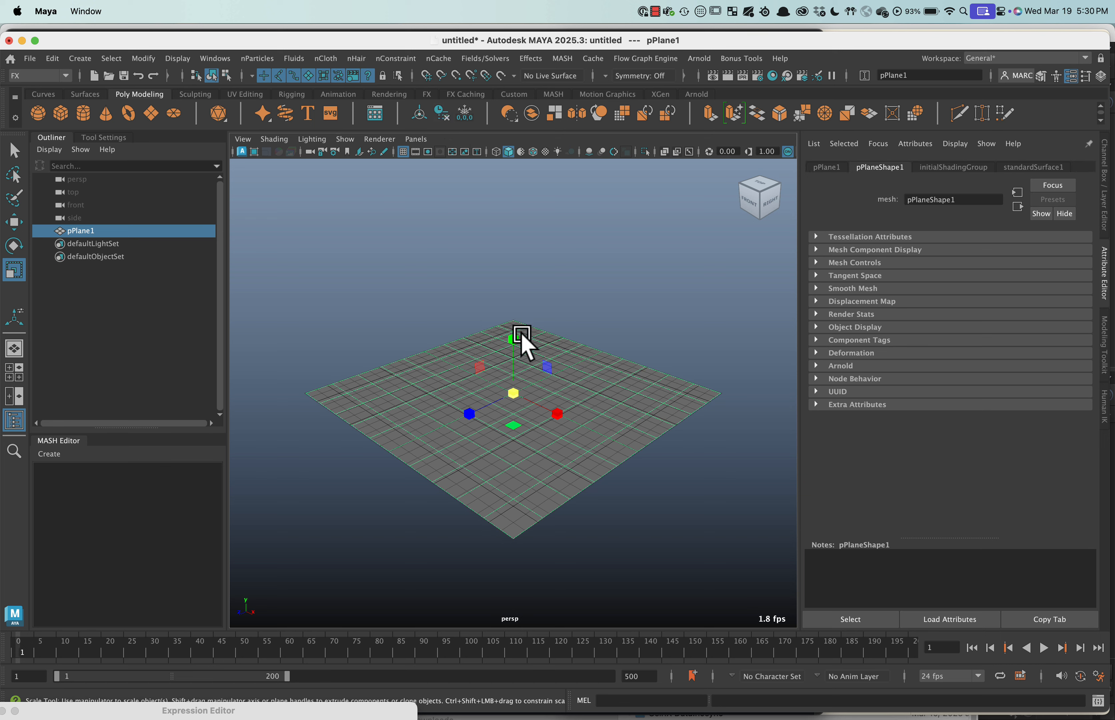
left_click(403, 152)
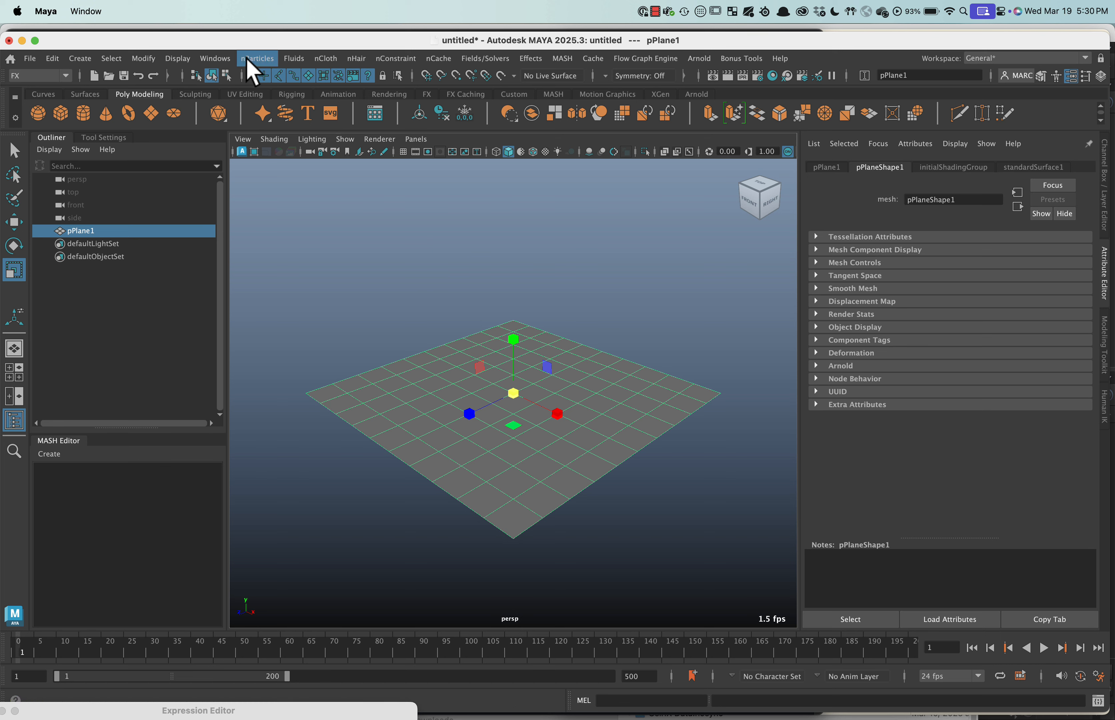
Step: Reset the nParticle Emit from Object options for the plane and set the emitter type to Surface
left_click(257, 59)
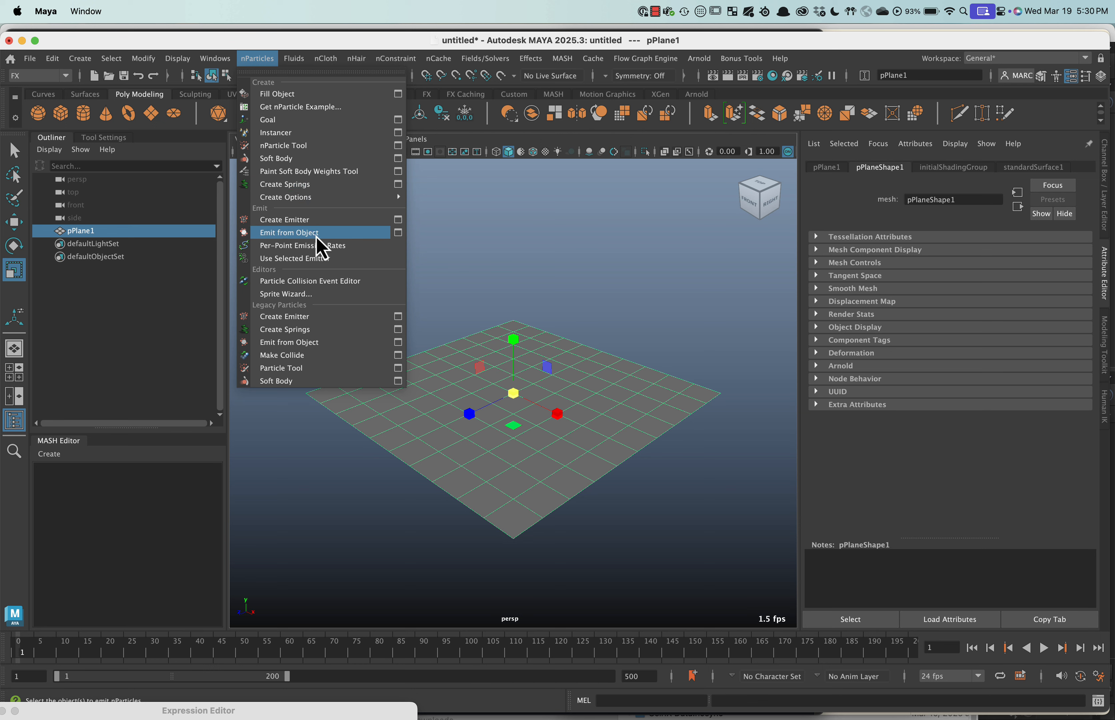
left_click(397, 234)
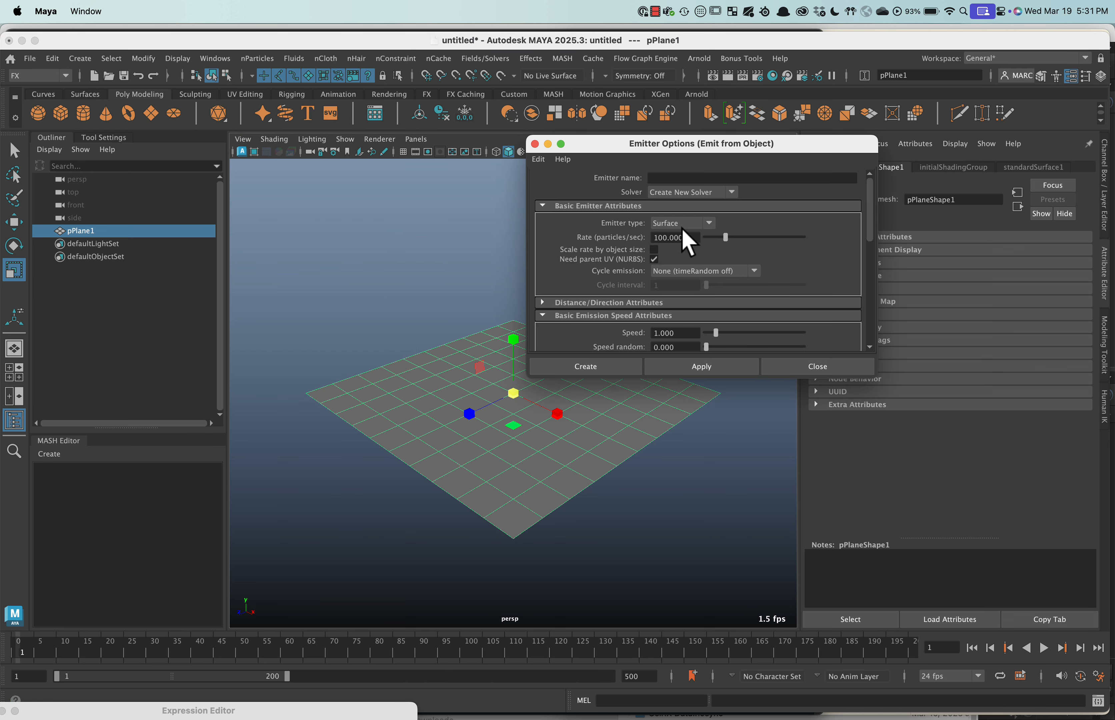
left_click(539, 160)
left_click(560, 187)
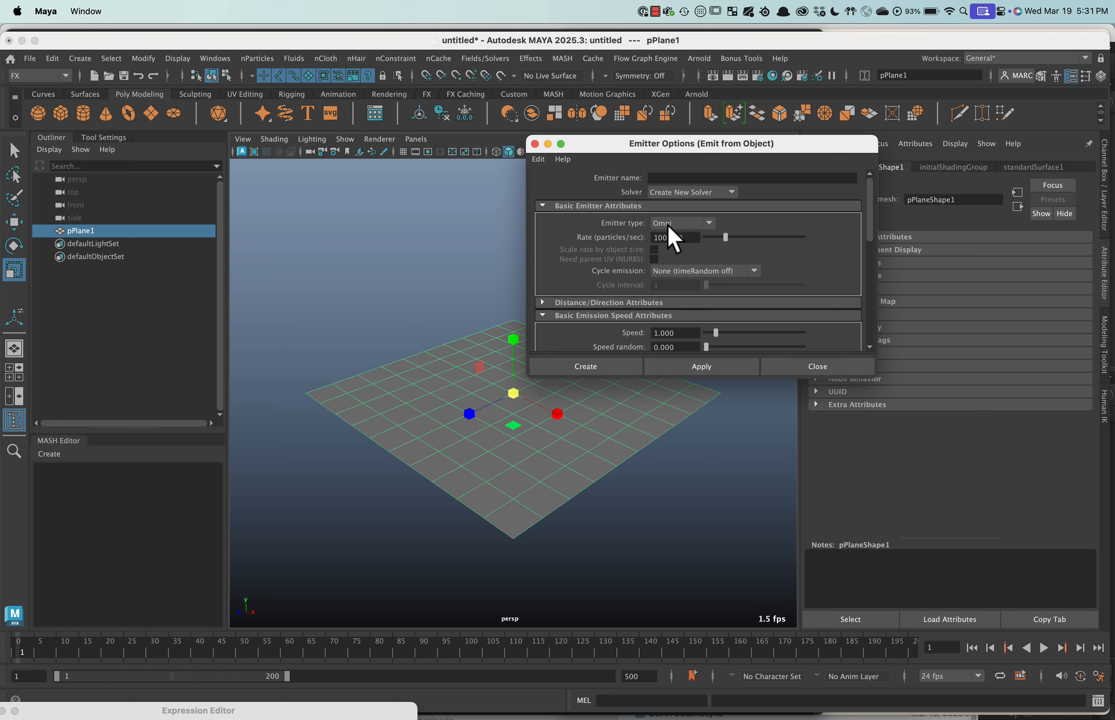
left_click(681, 223)
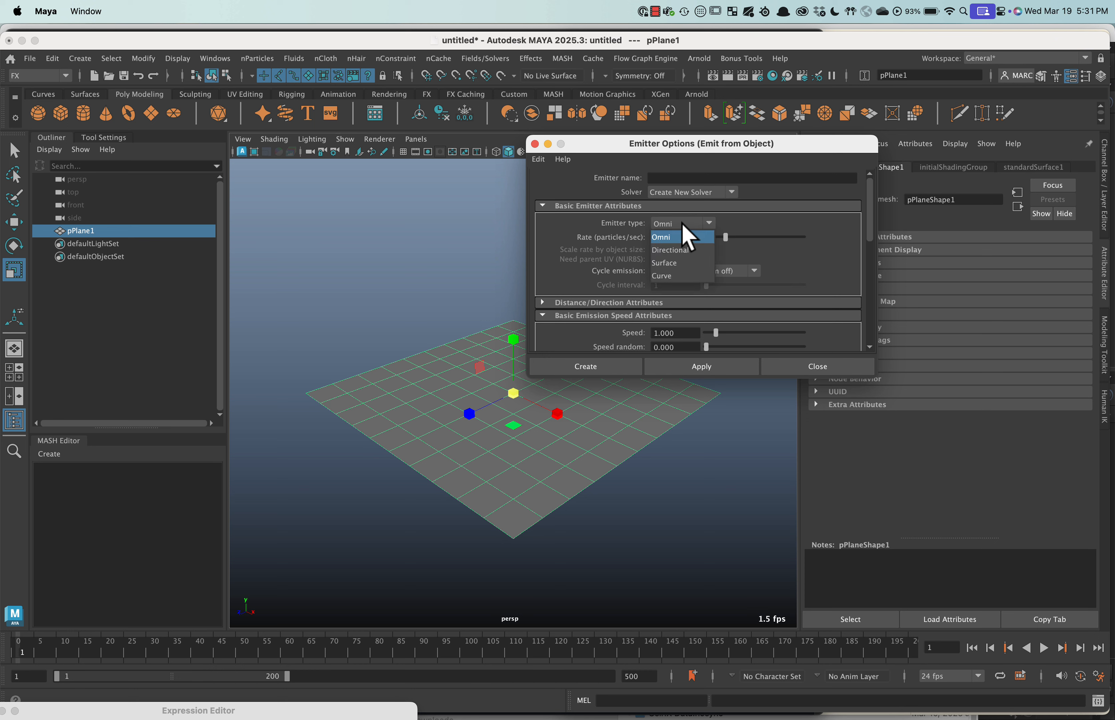
left_click(673, 263)
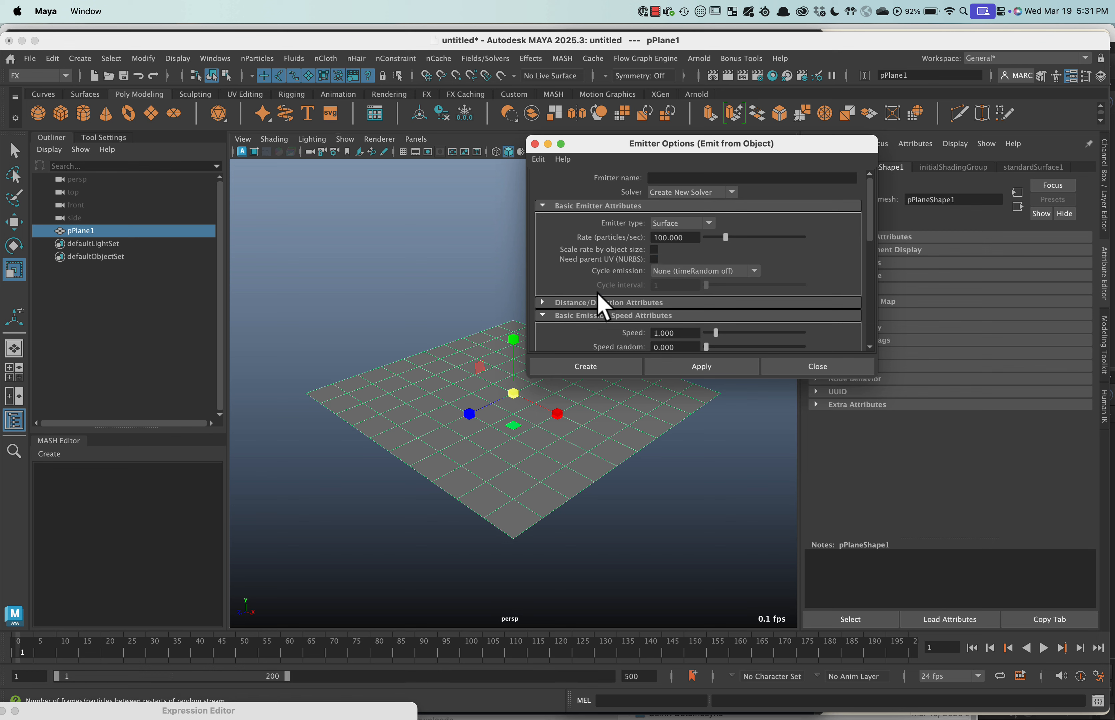
Step: Create the surface emitter on the plane with speed and normal speed of 1
scroll(618, 339, "down", 5)
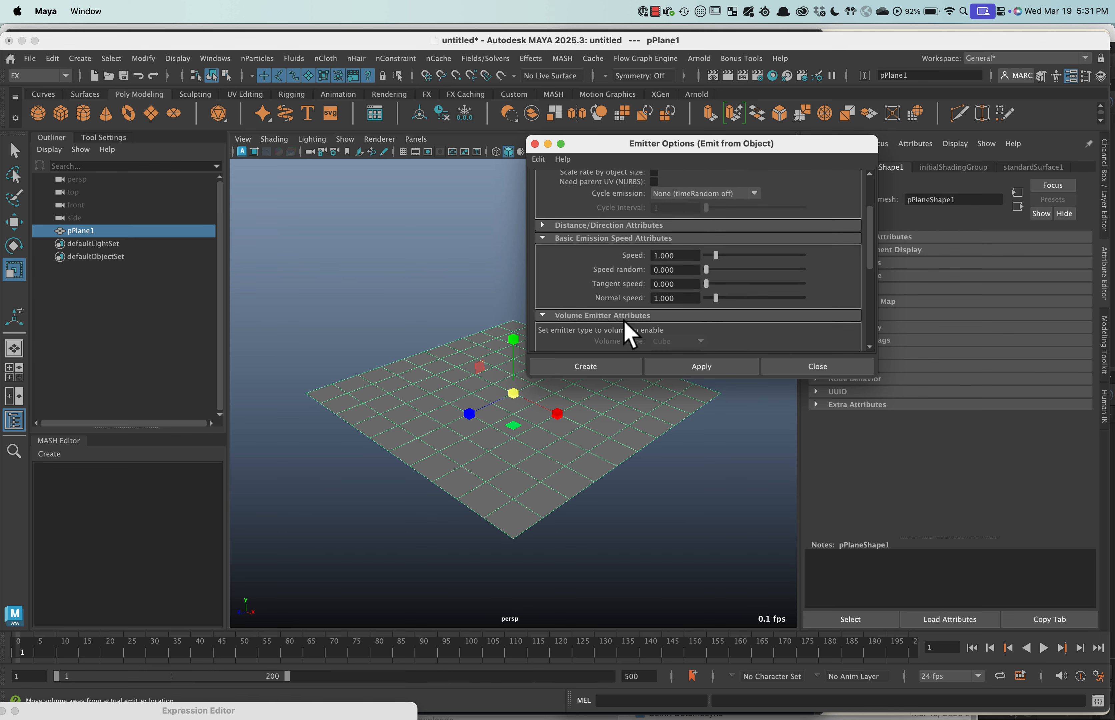
double_click(661, 257)
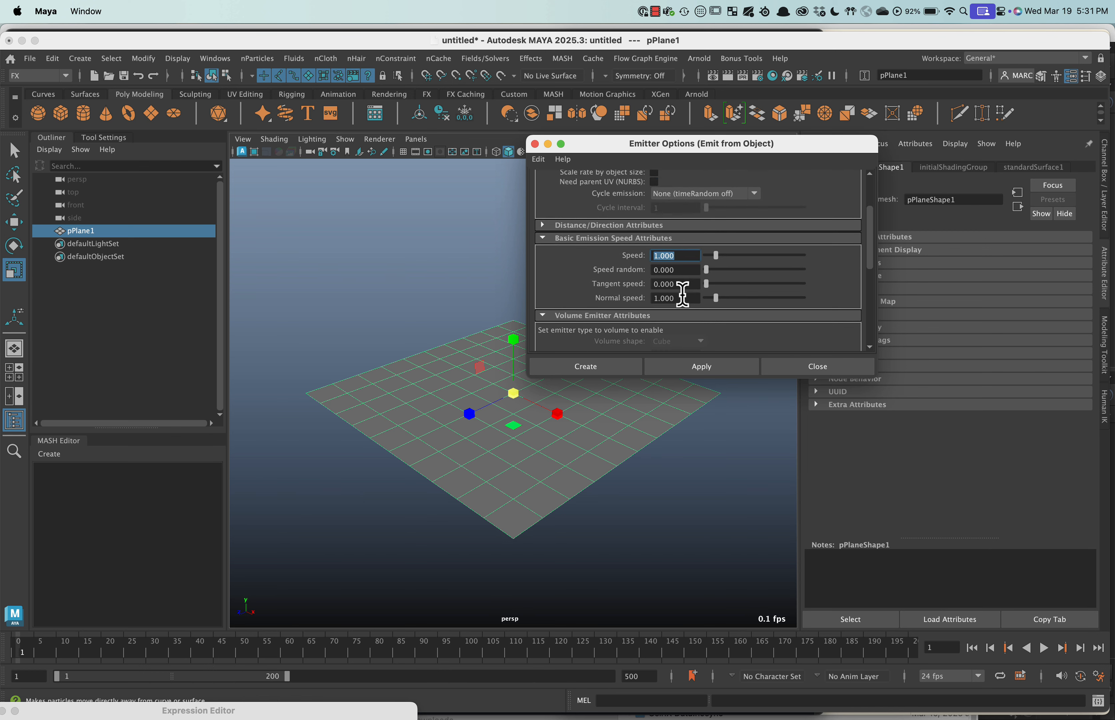
double_click(679, 297)
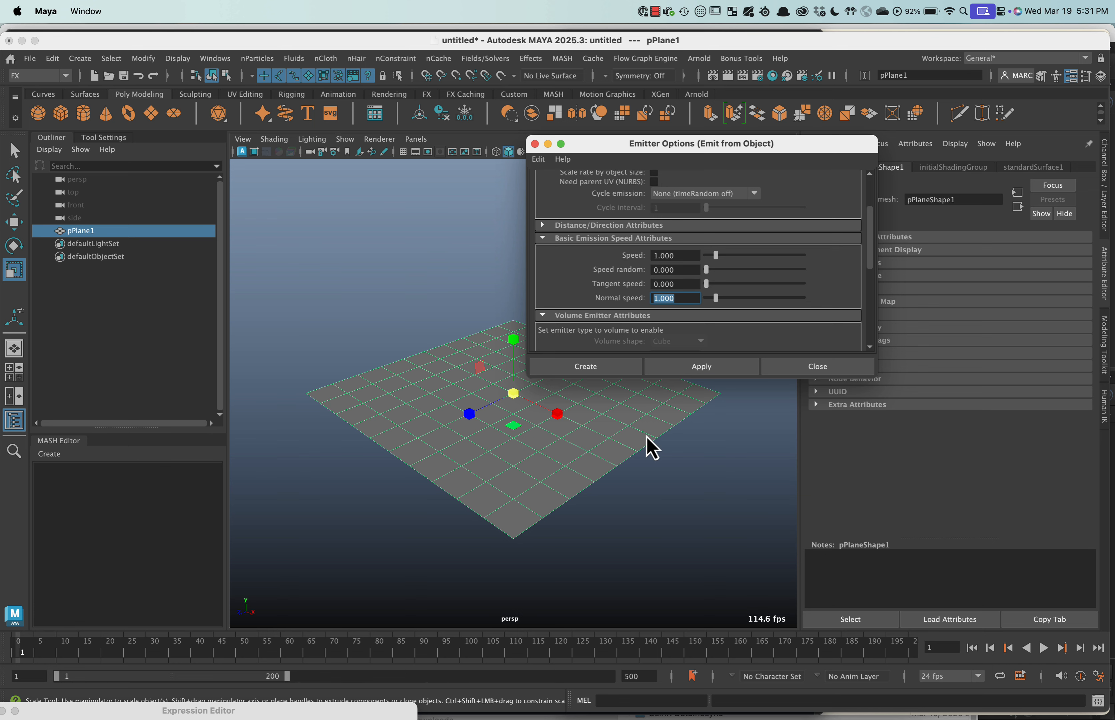
left_click(605, 367)
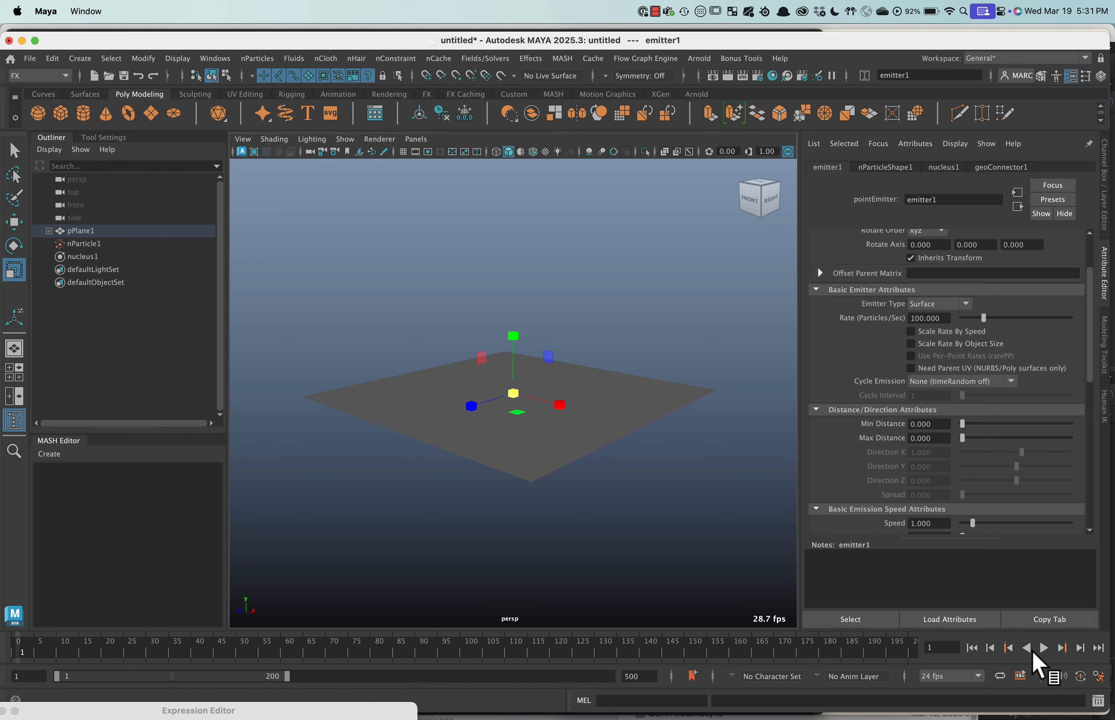
Step: Play the new simulation, select the emitted nParticles and examine them from a lower viewpoint
left_click(1044, 648)
left_click(1043, 648)
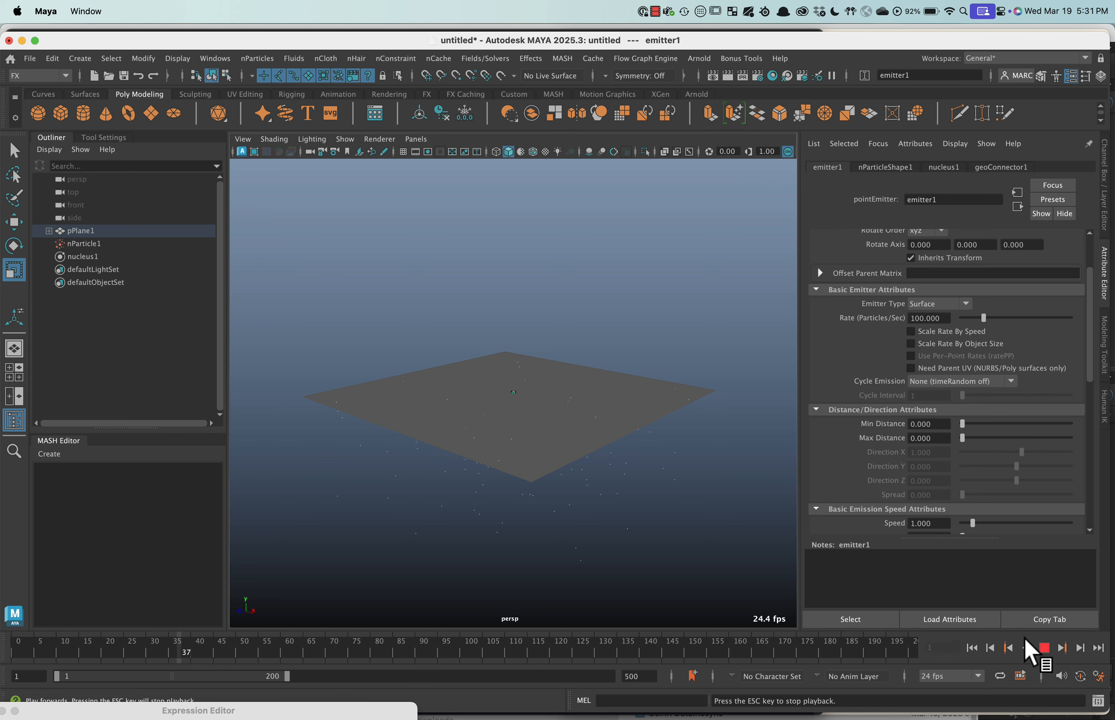
left_click(646, 545)
left_click_drag(650, 548, 642, 461, "alt")
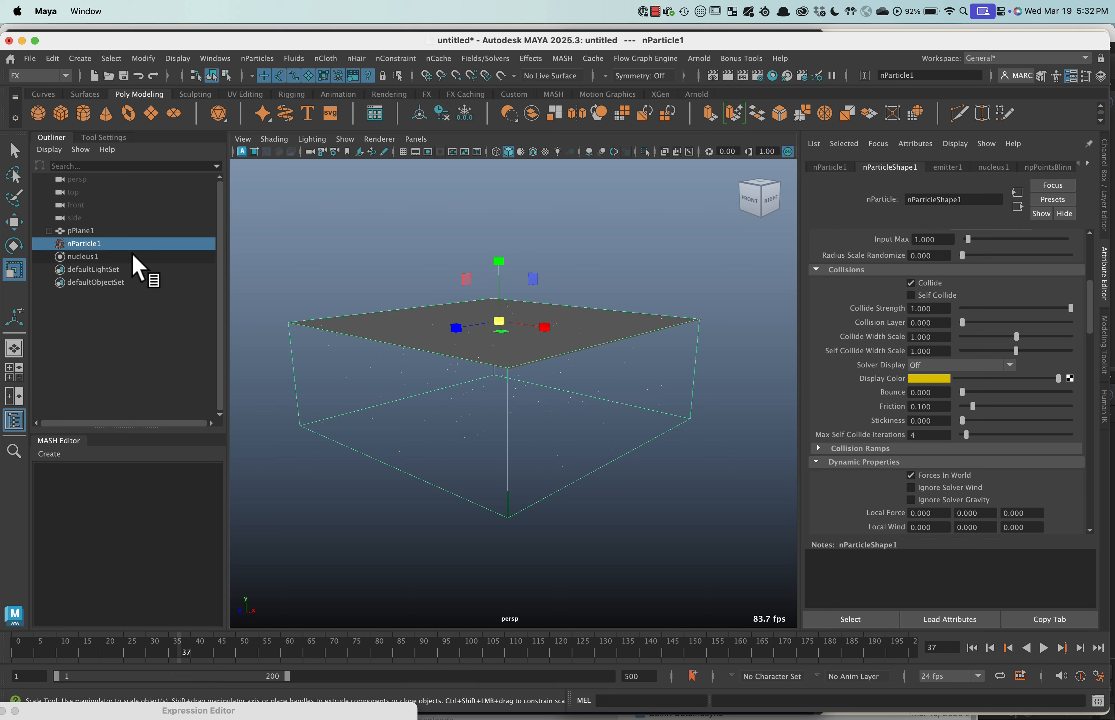
Step: Examine the gravity setting of the nucleus solver
left_click(87, 256)
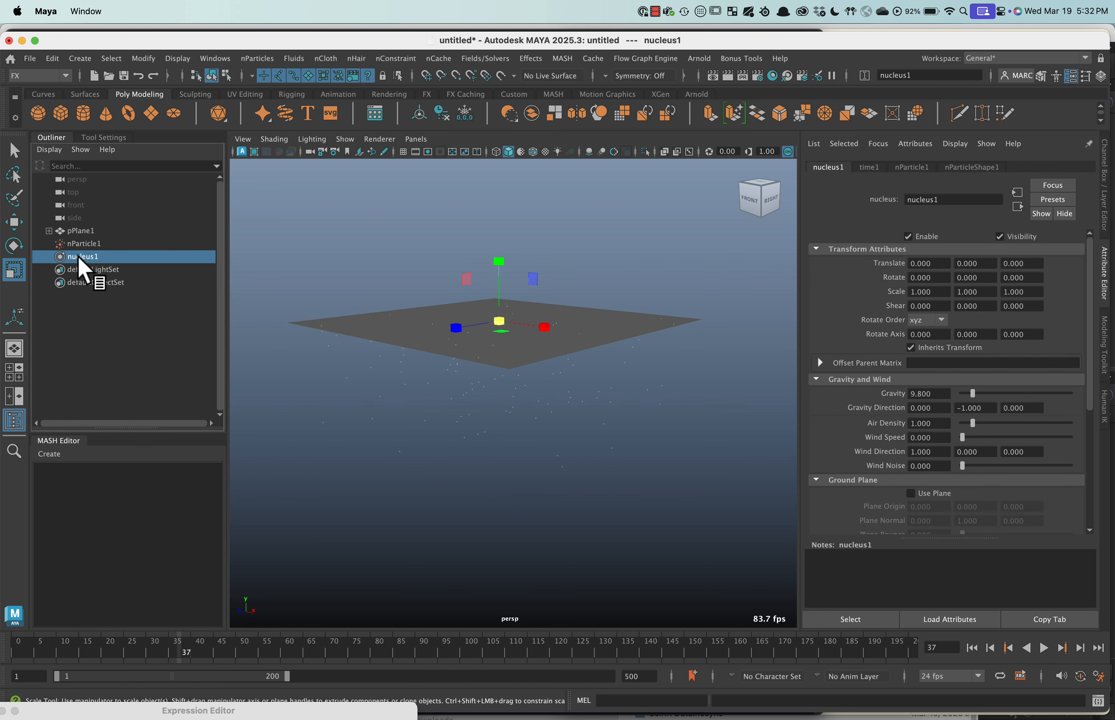
left_click(909, 394)
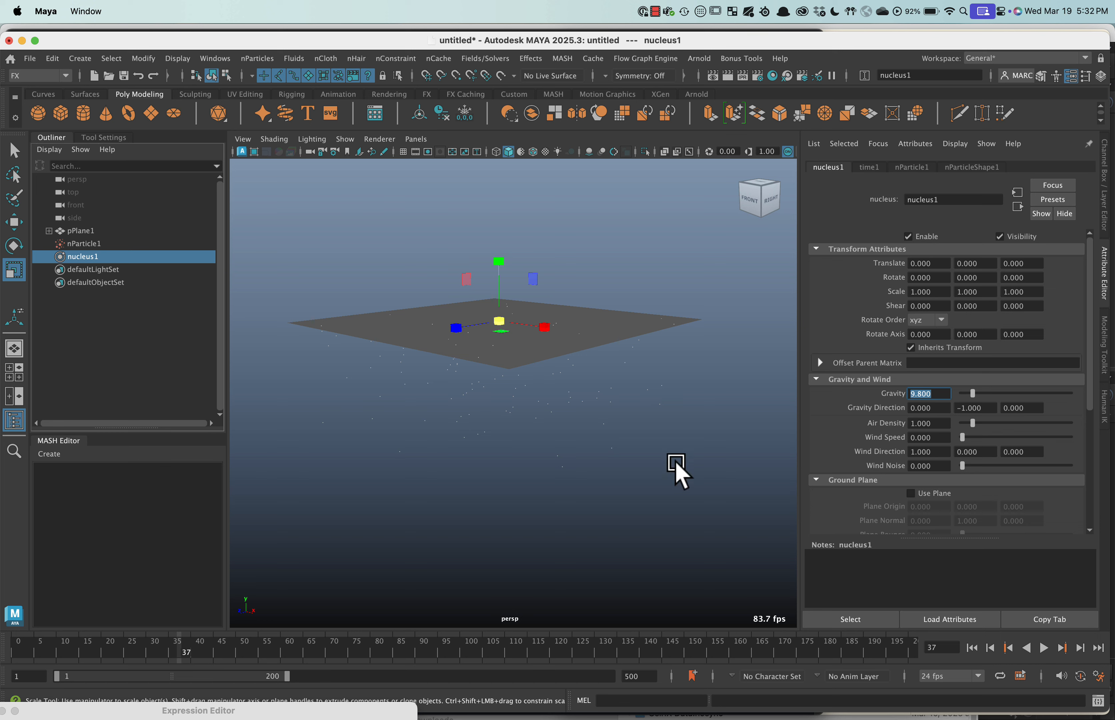
Step: Turn on Ignore Solver Gravity in the dynamic properties of the nParticles
left_click(70, 245)
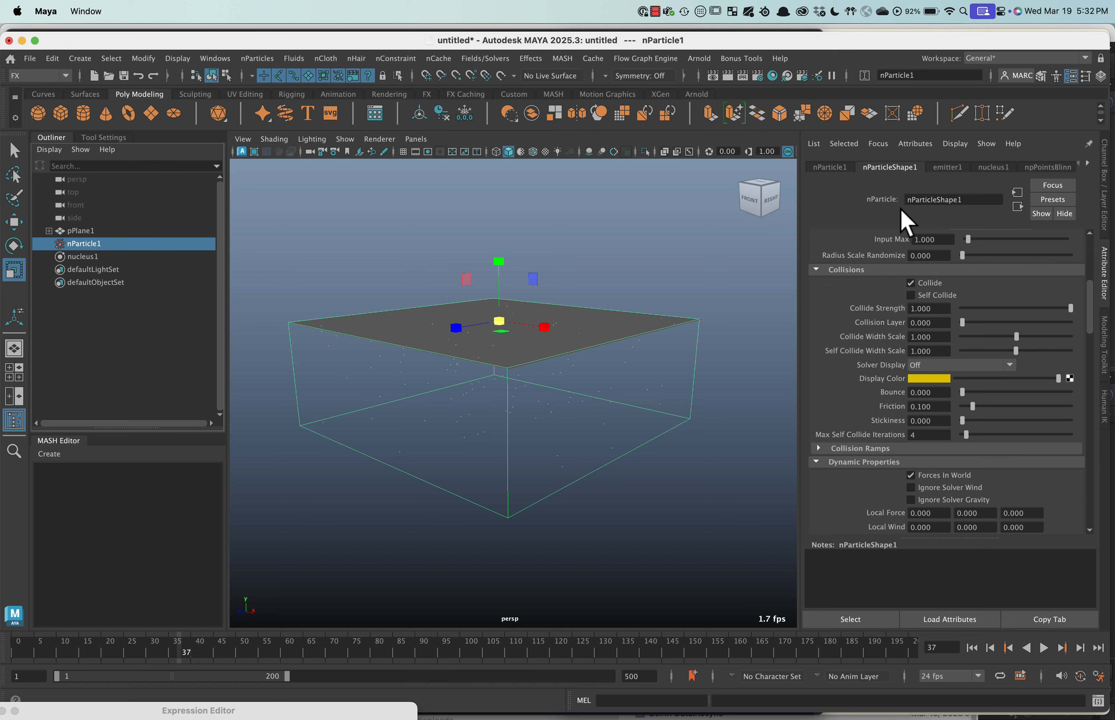
scroll(869, 420, "down", 10)
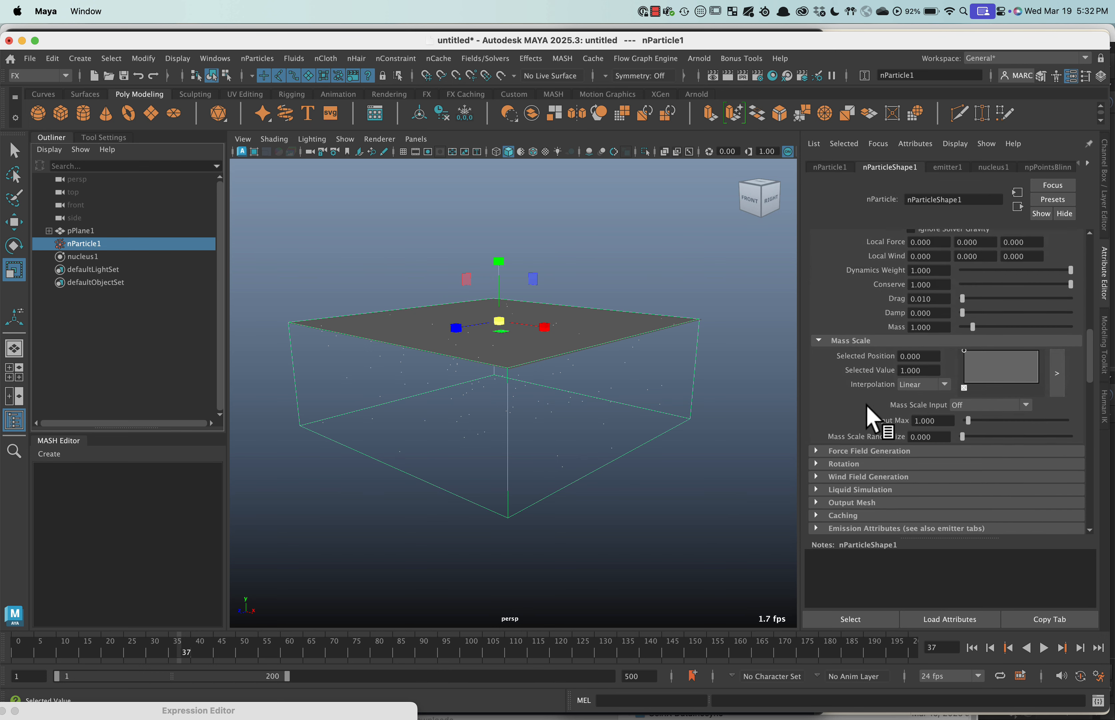
scroll(869, 419, "down", 3)
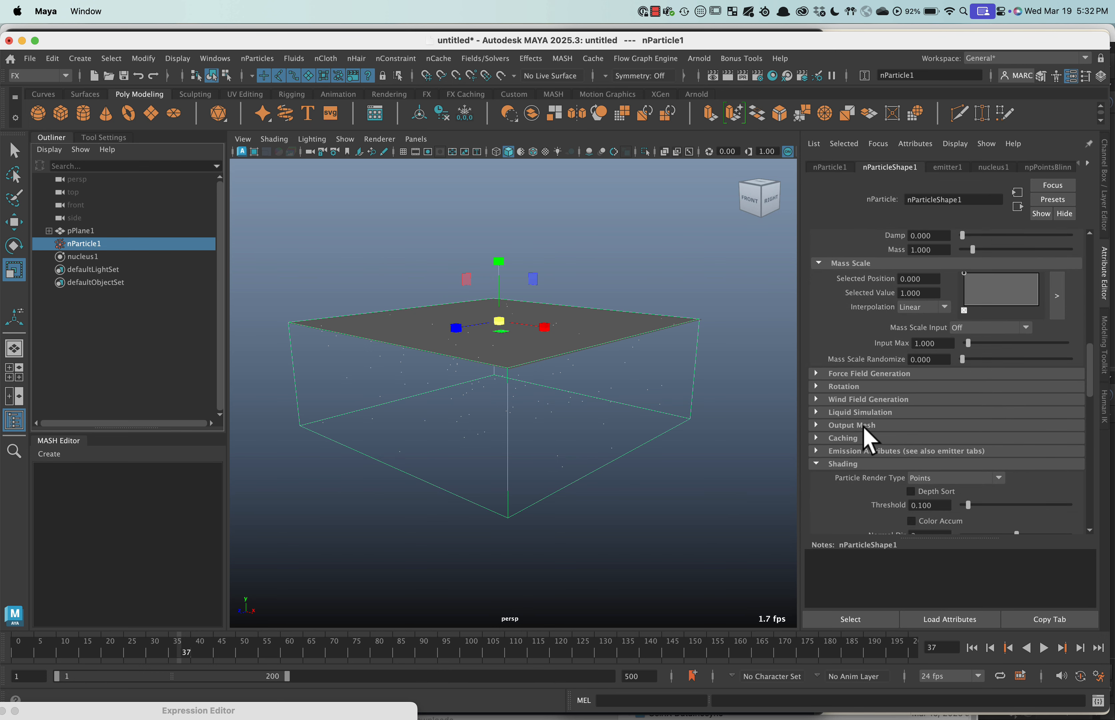
scroll(869, 440, "down", 6)
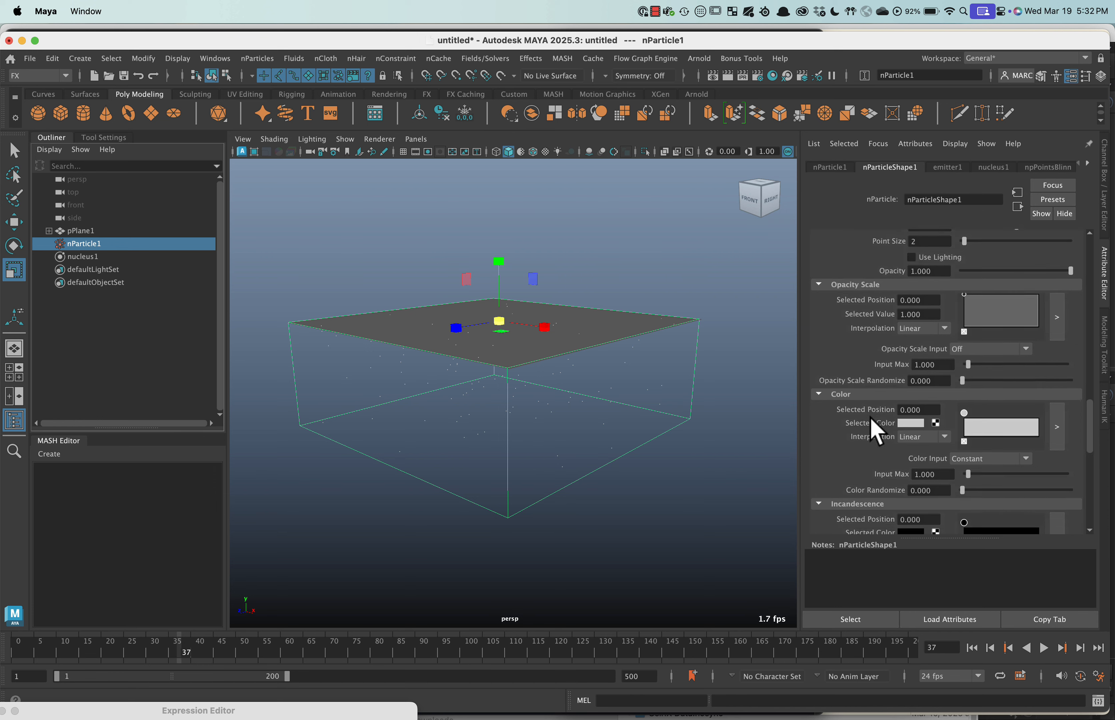
scroll(871, 419, "down", 6)
scroll(874, 434, "up", 10)
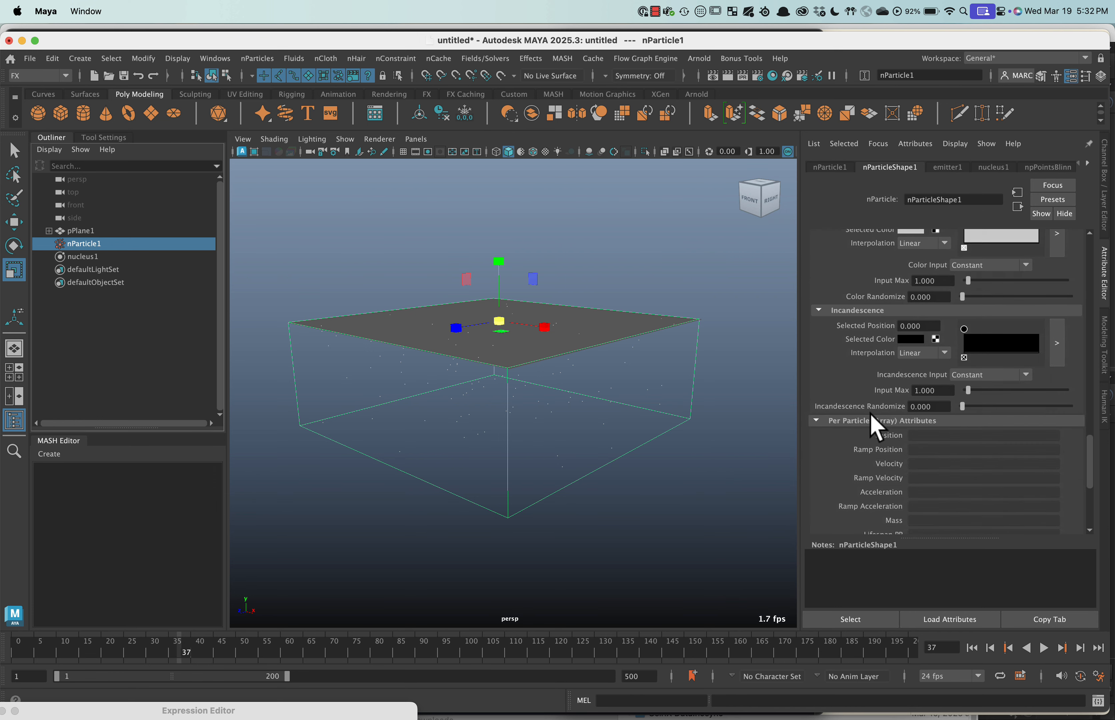
scroll(901, 427, "up", 8)
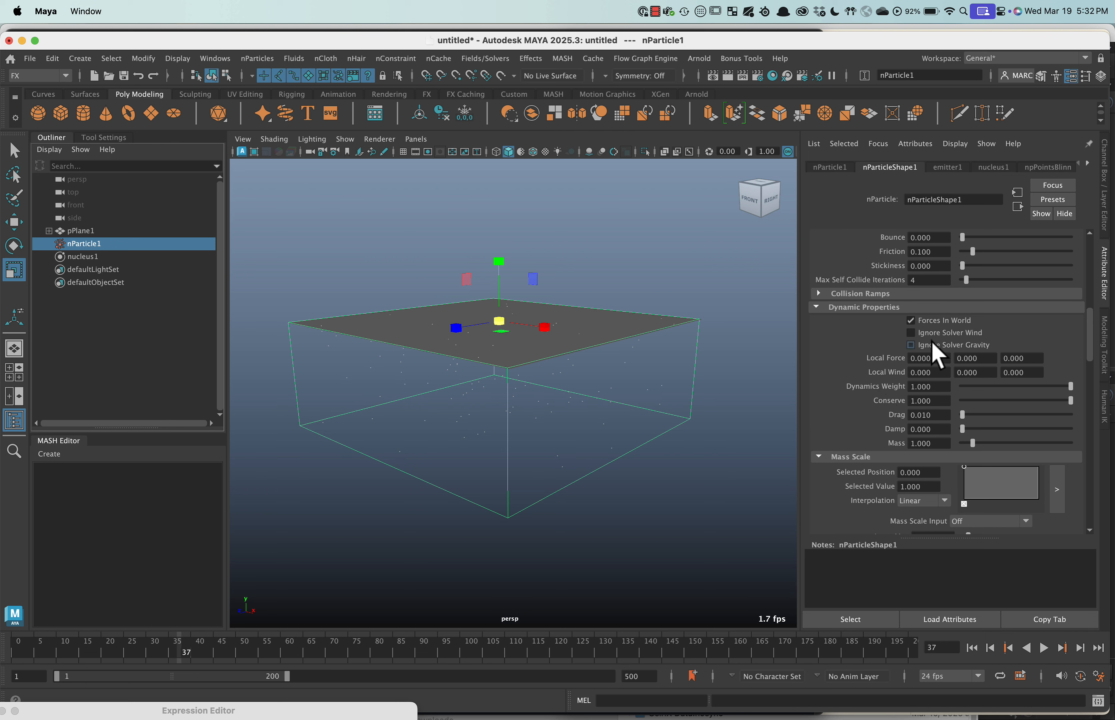
Step: Replay the simulation from the first frame, stop it and examine how the emitted particles move relative to the plane
left_click(973, 649)
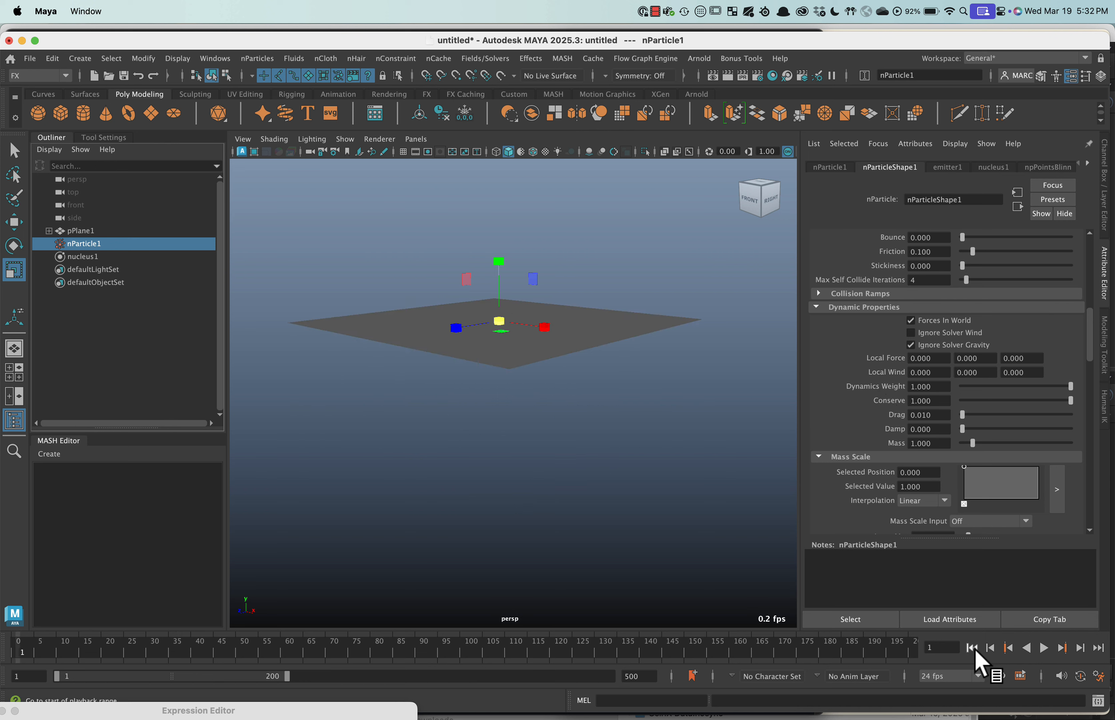
left_click(1043, 649)
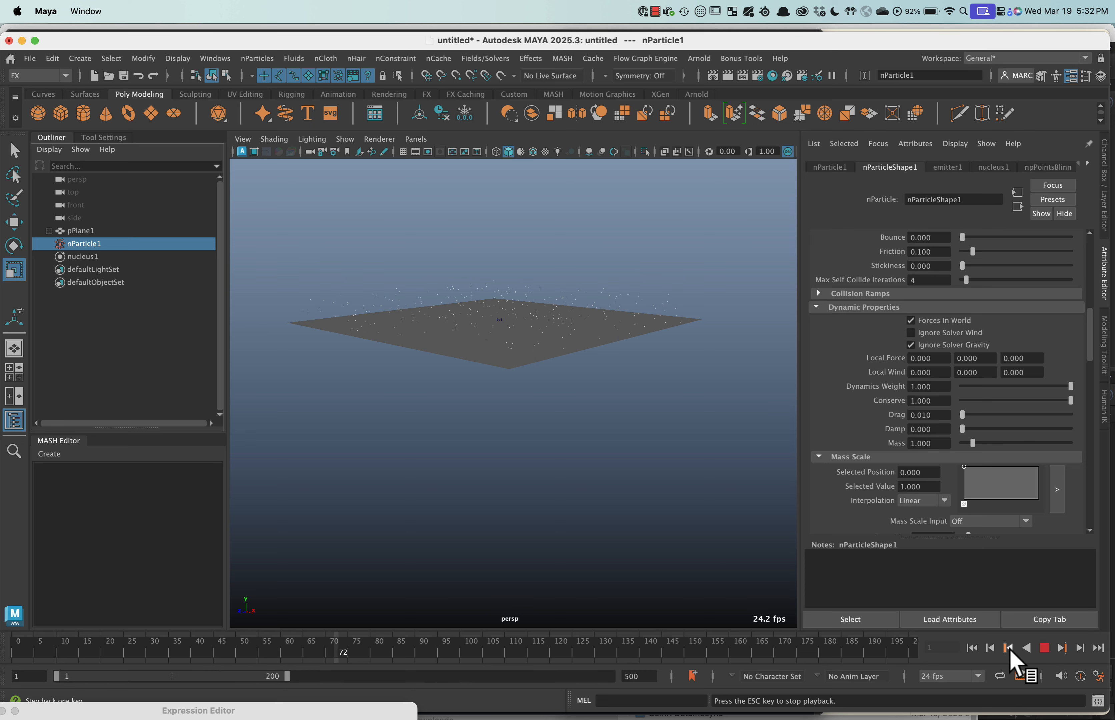
left_click(1044, 650)
left_click_drag(585, 264, 629, 299)
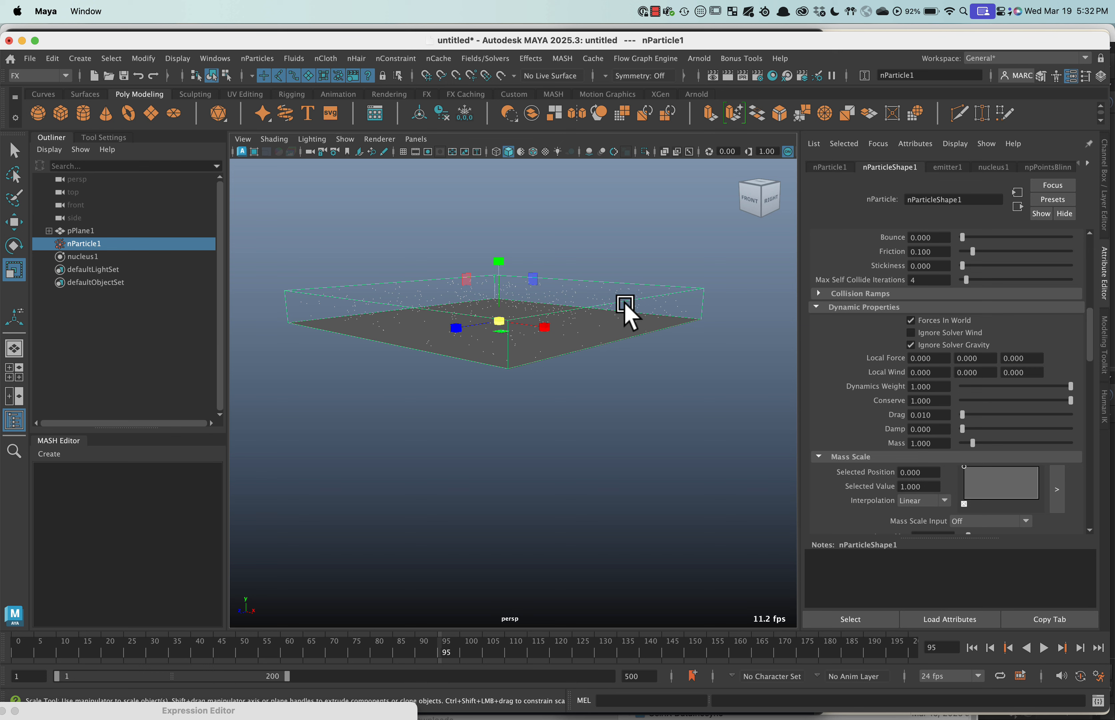
Step: Change the nParticles' render type to Spheres and reduce their radius to 0.12
scroll(905, 428, "down", 8)
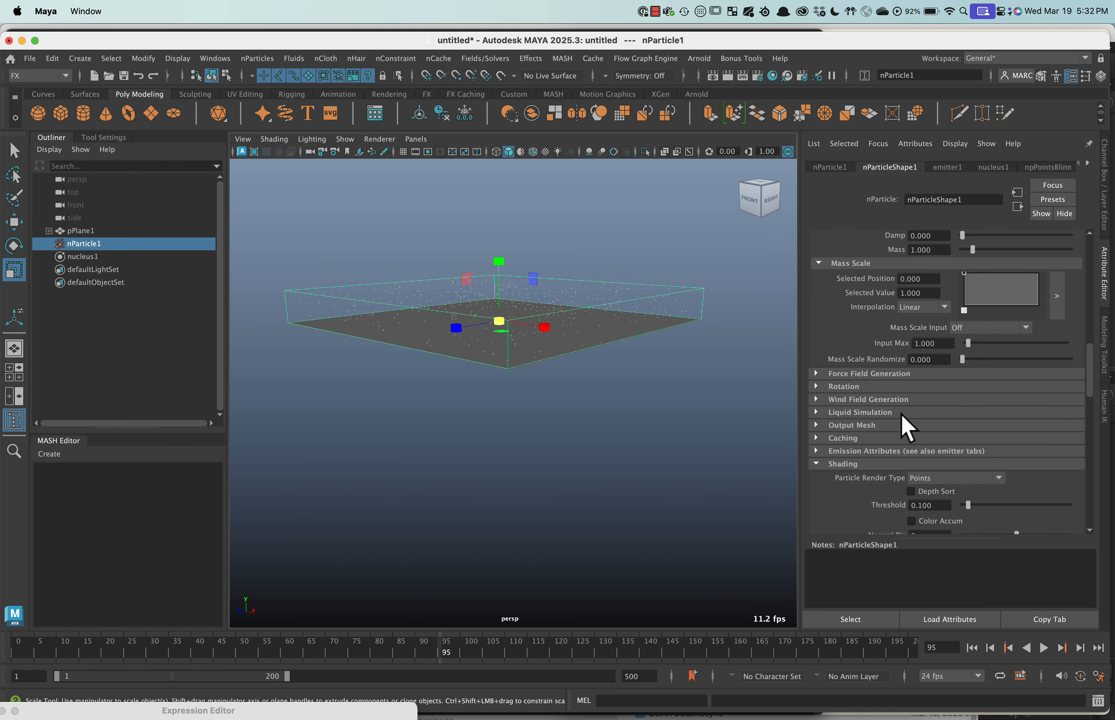
scroll(909, 432, "down", 2)
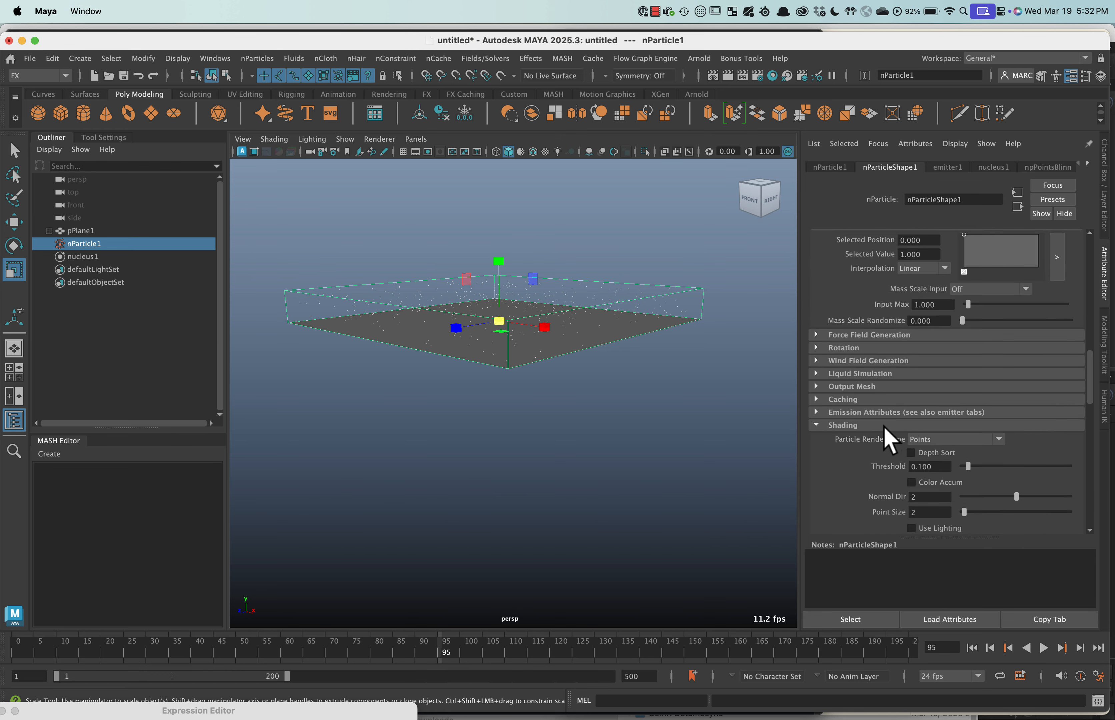
left_click(933, 439)
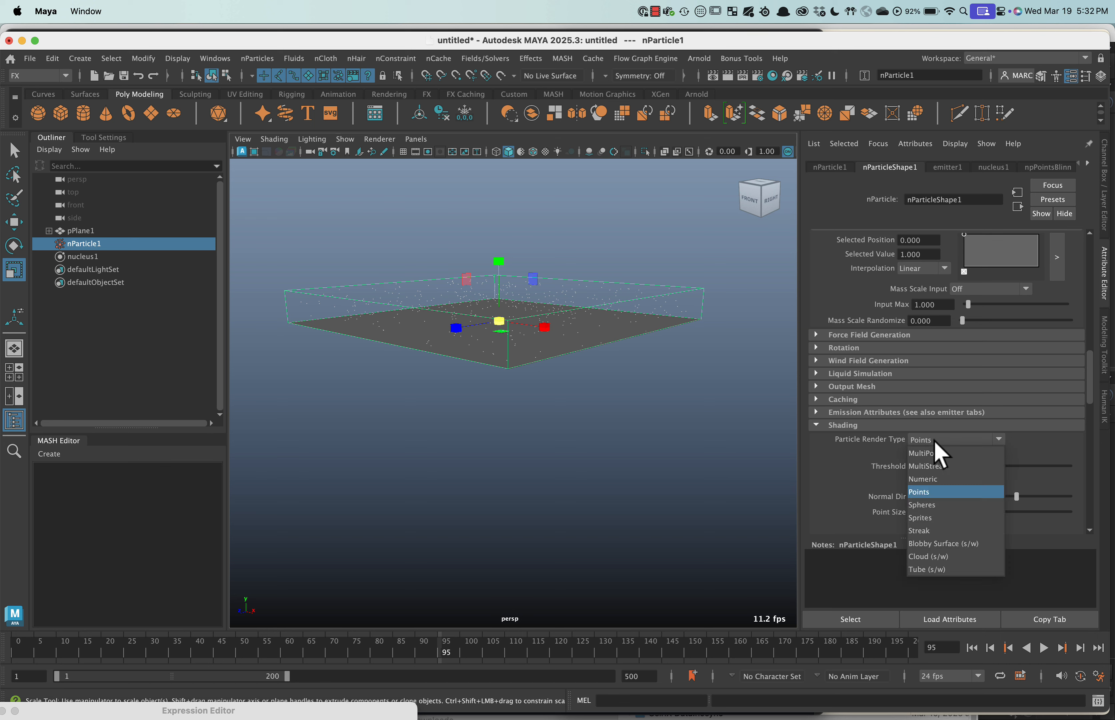
left_click(944, 518)
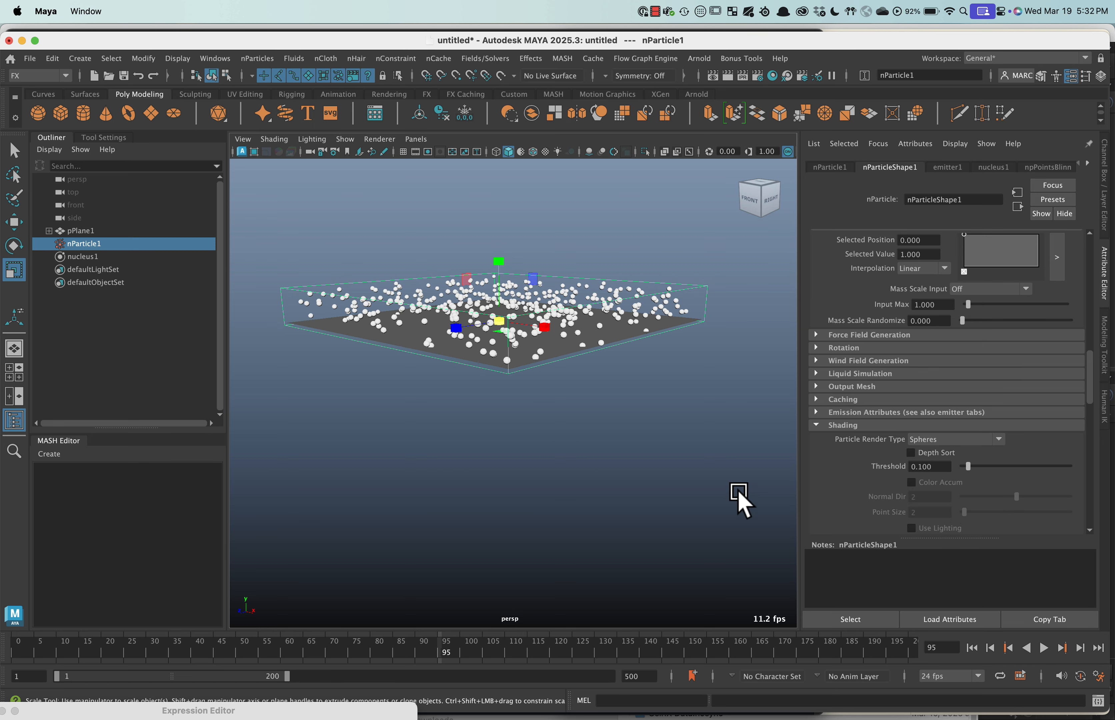
scroll(947, 387, "up", 10)
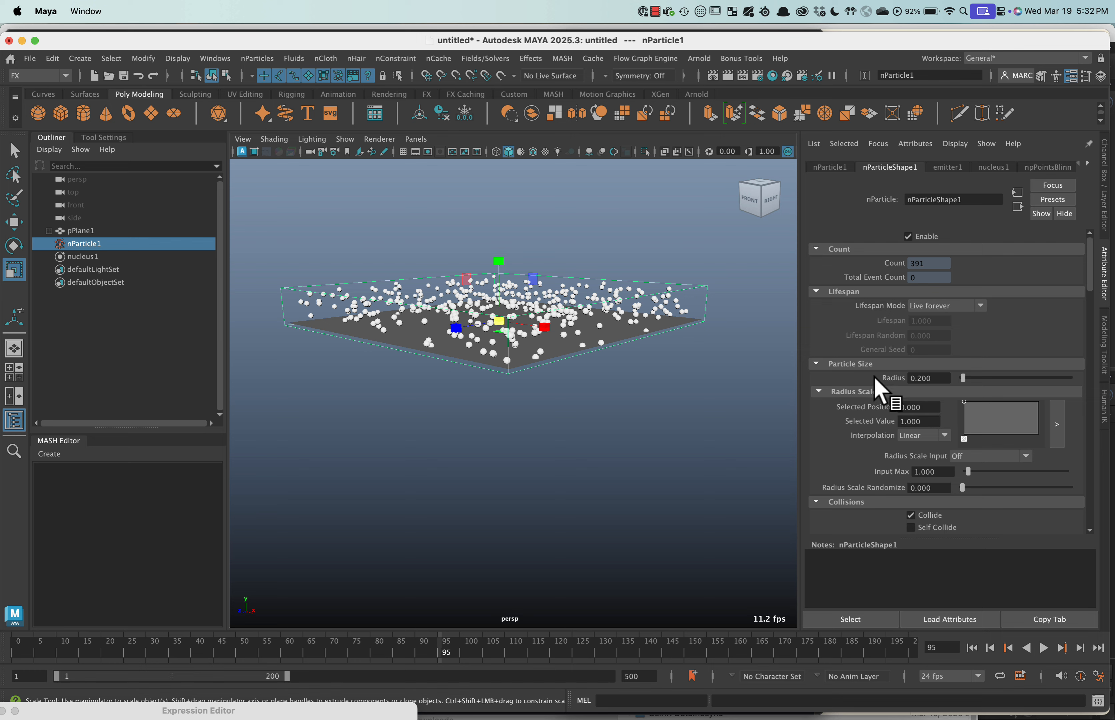
left_click_drag(961, 378, 962, 379)
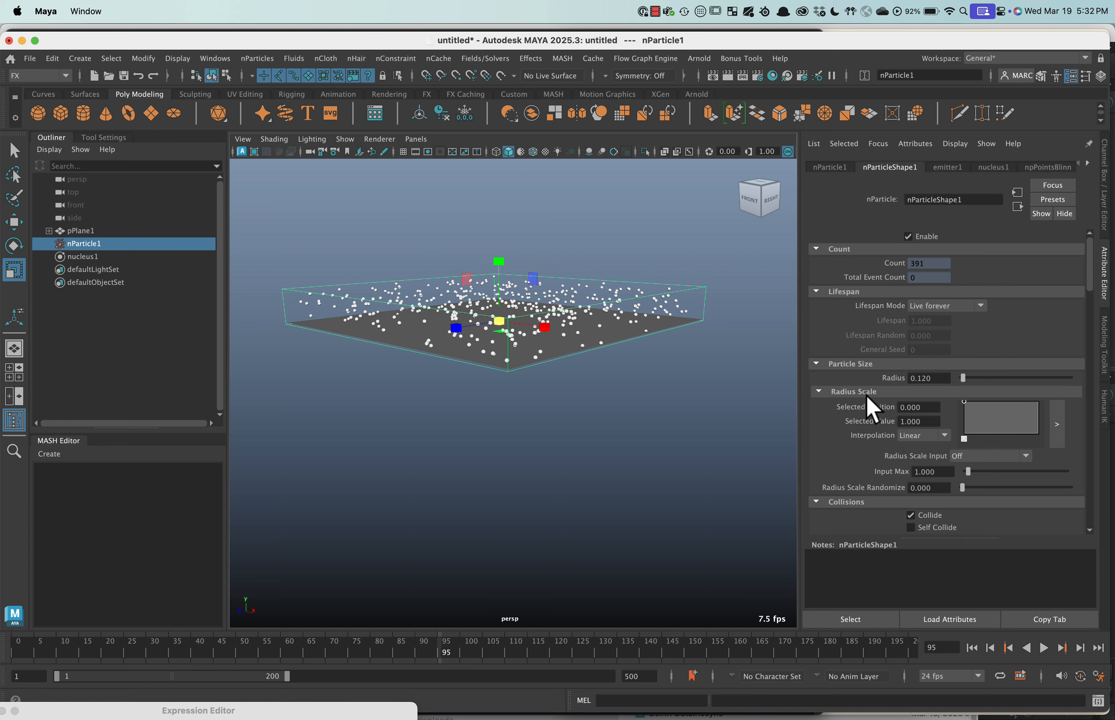
Step: Ramp the nParticles' radius scale down to a value of 0 at position 1, with Randomized ID as the scale input
left_click(1038, 416)
left_click_drag(1042, 428, 1046, 439)
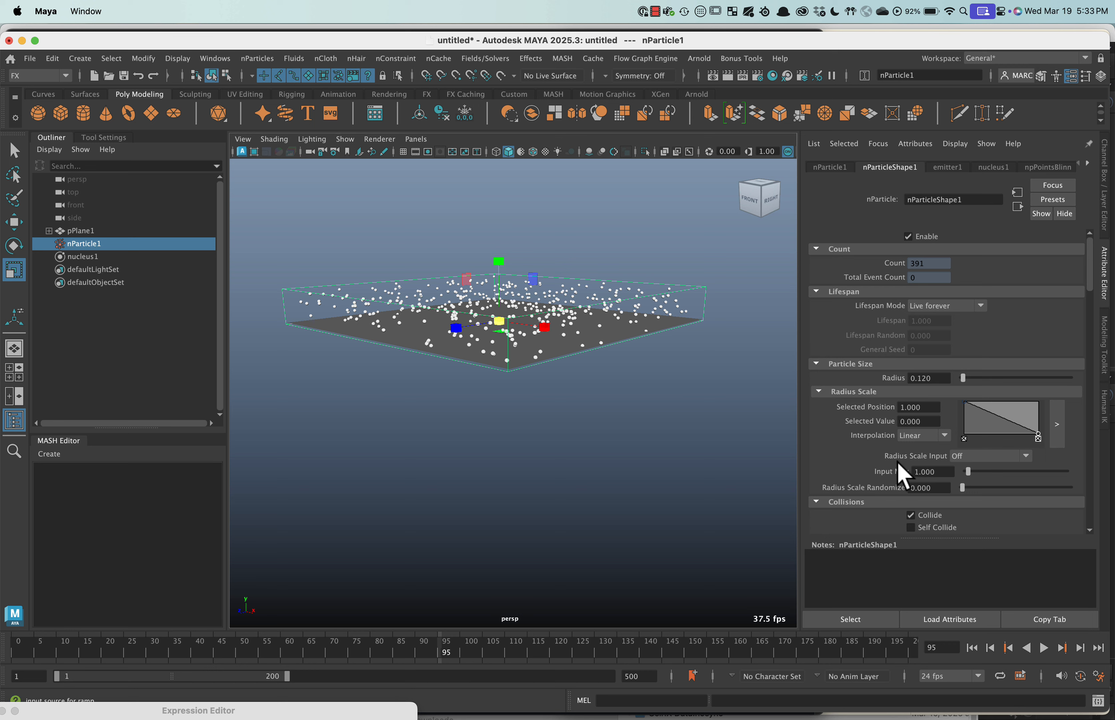
left_click(959, 460)
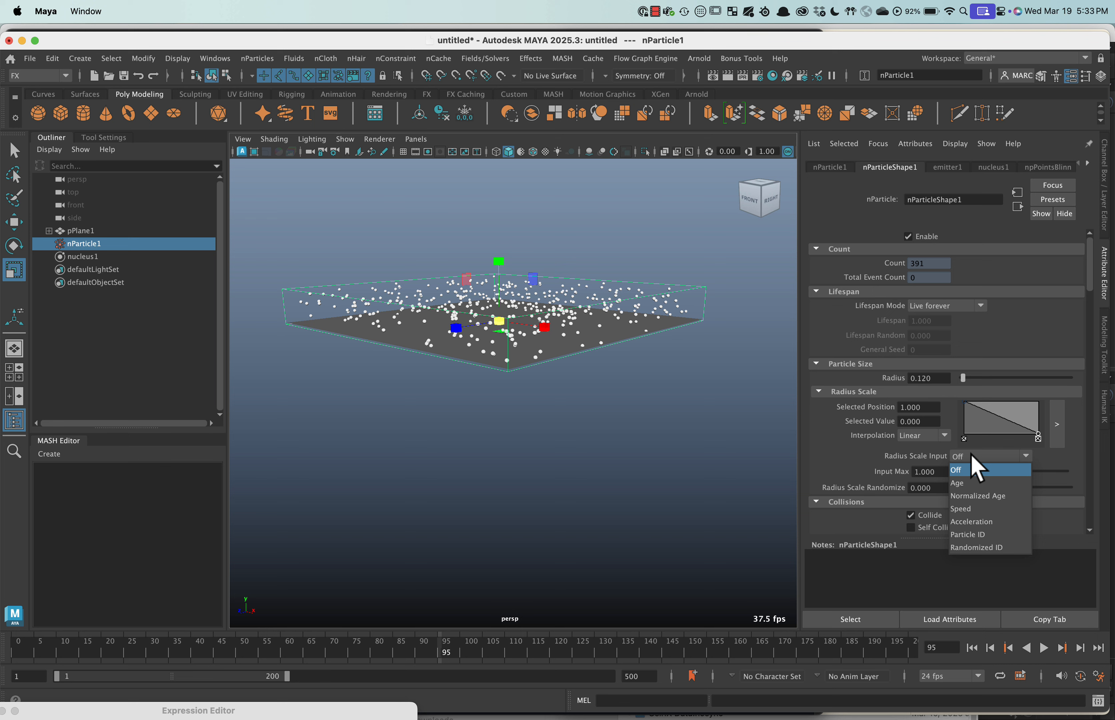
left_click(988, 549)
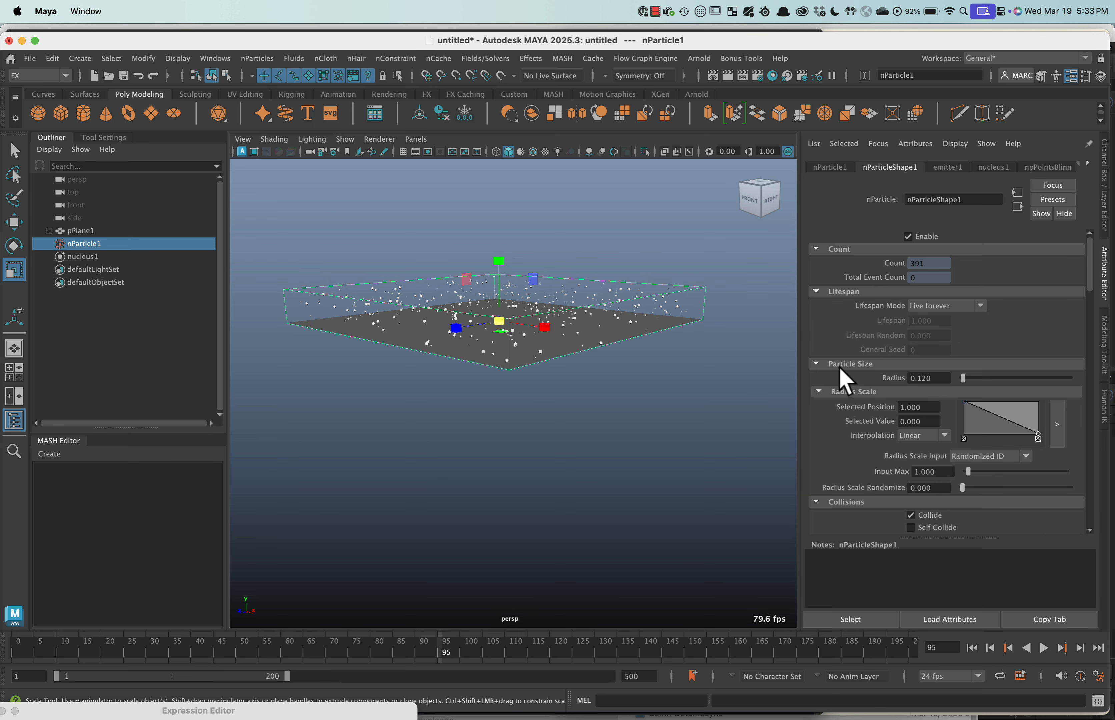
Step: Inspect the varied sphere sizes up close and set the nParticles' radius to 0.2
middle_click_drag(450, 385, 687, 488, "alt")
right_click_drag(638, 379, 574, 371, "alt")
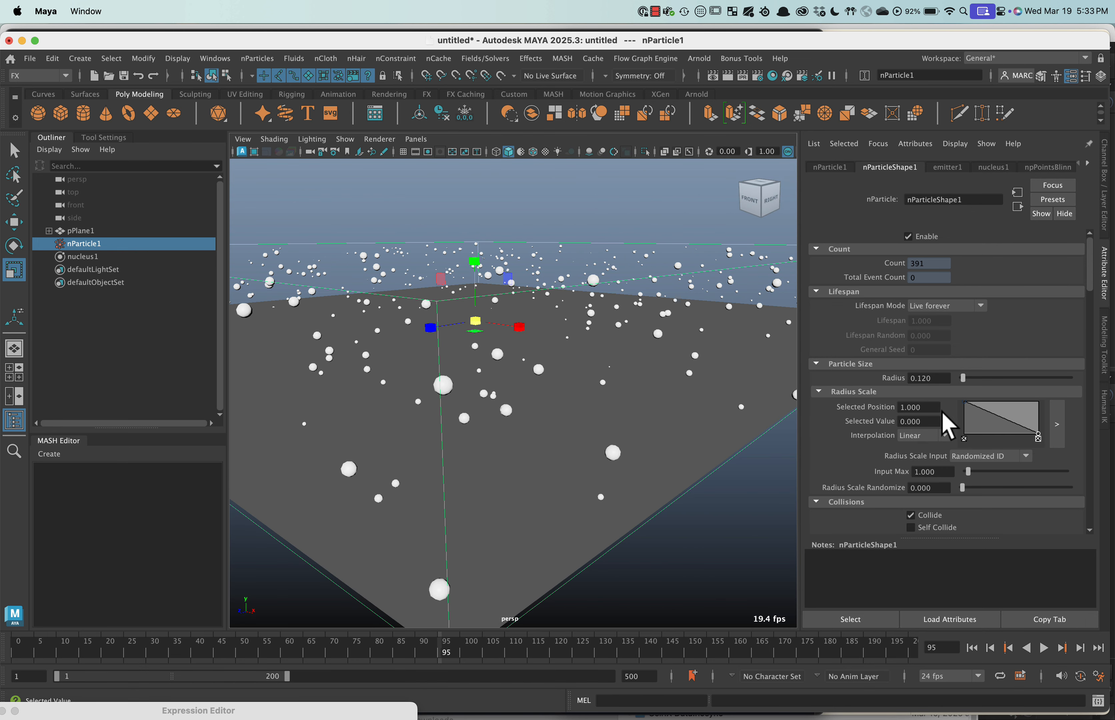
left_click_drag(964, 379, 964, 378)
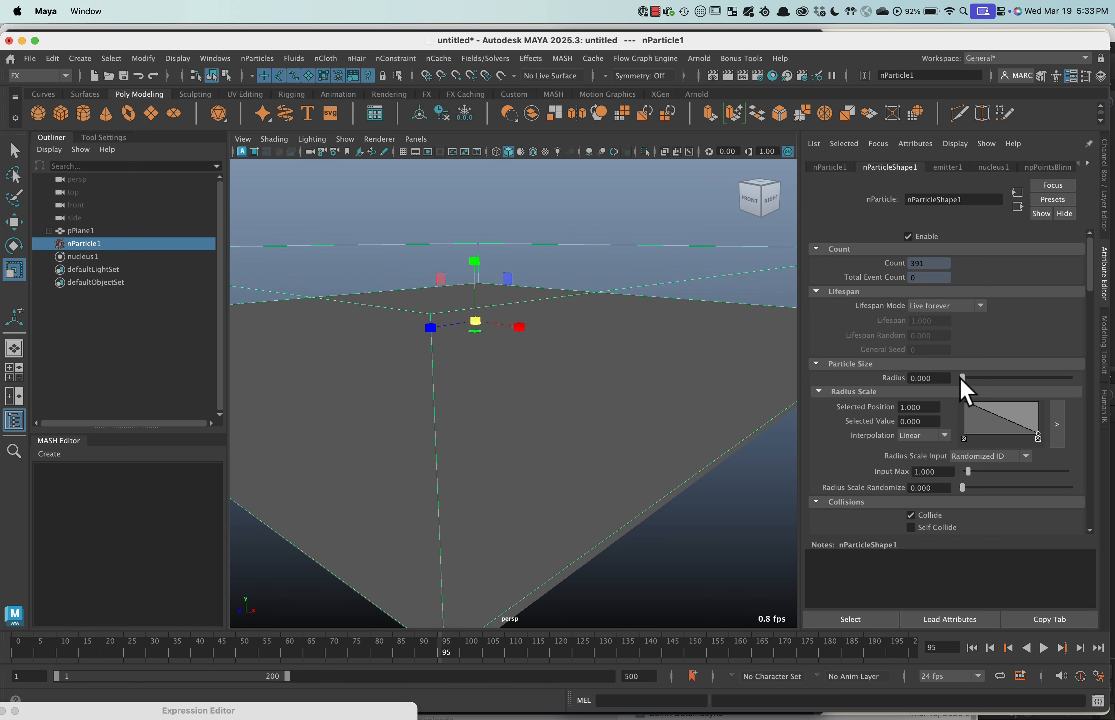
double_click(919, 408)
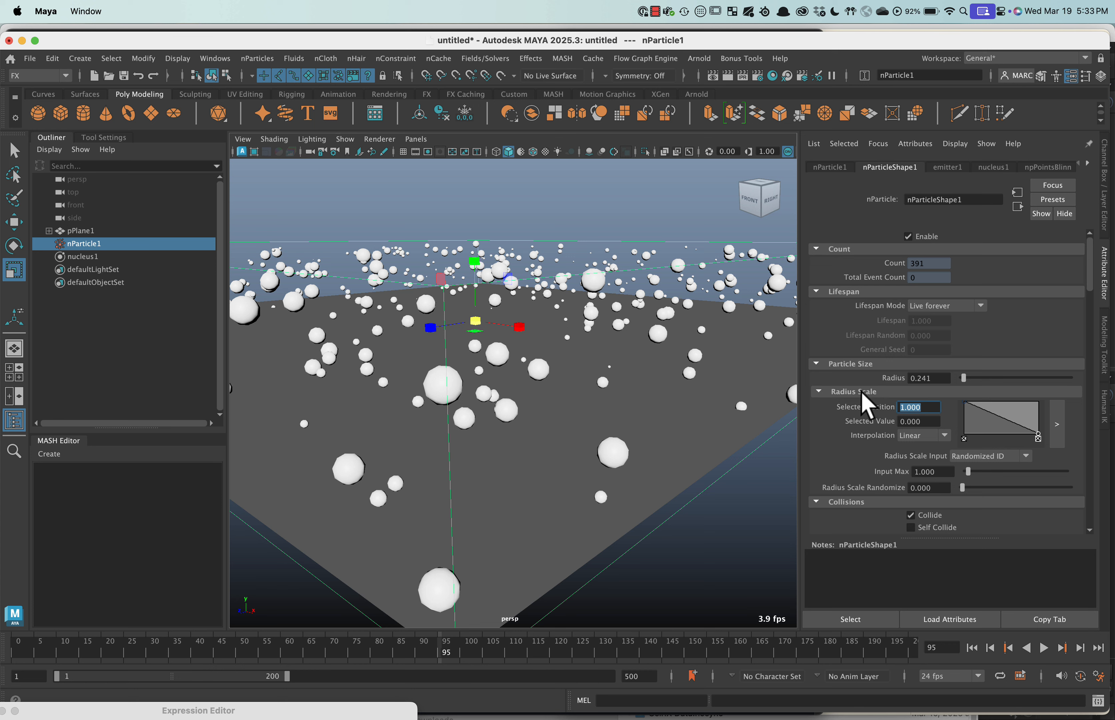
double_click(934, 378)
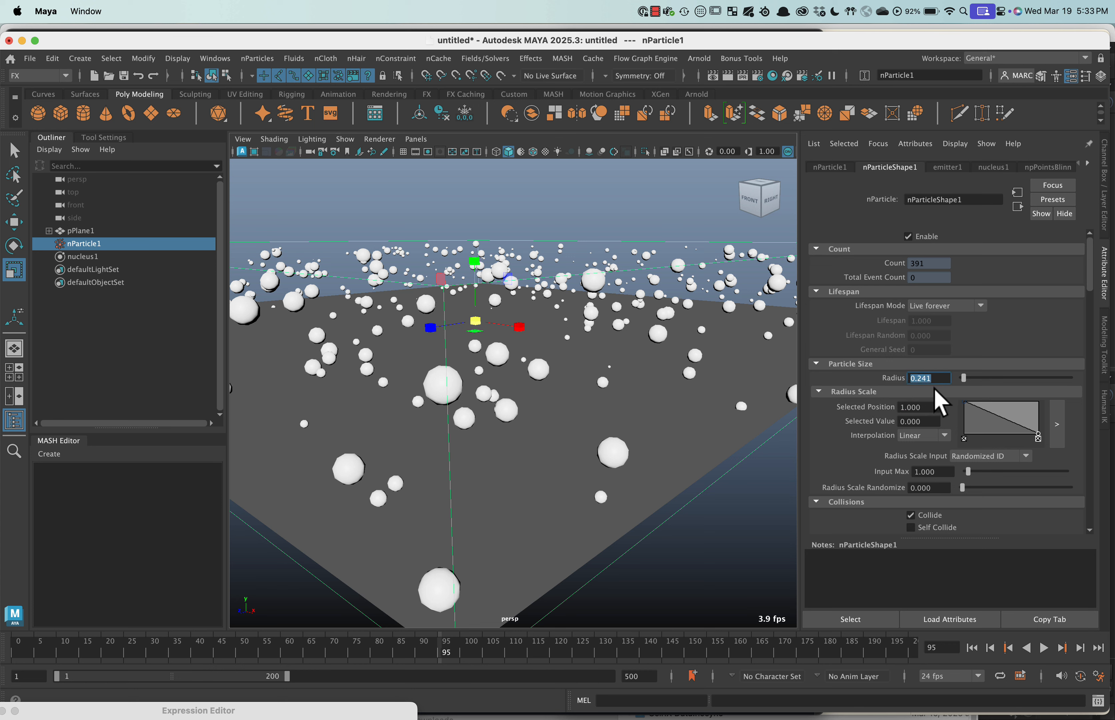
type("0.2")
key("Return")
left_click_drag(403, 436, 377, 400, "alt")
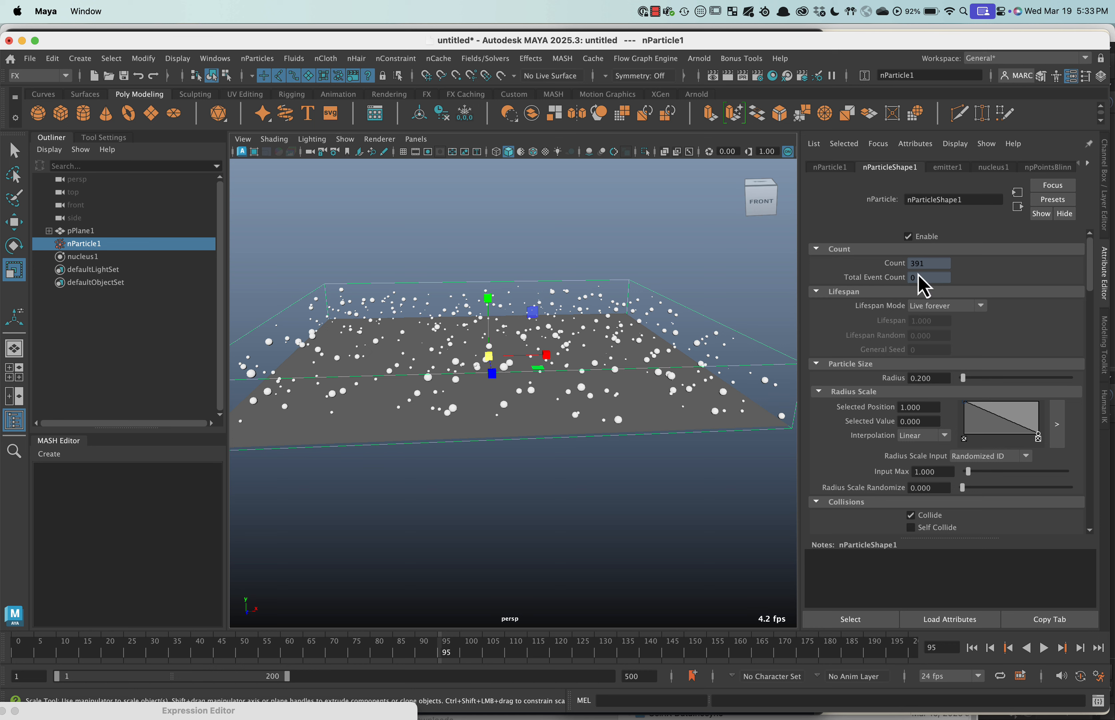
Step: Set the emission rate of the plane's emitter to 300 particles per second
left_click(48, 231)
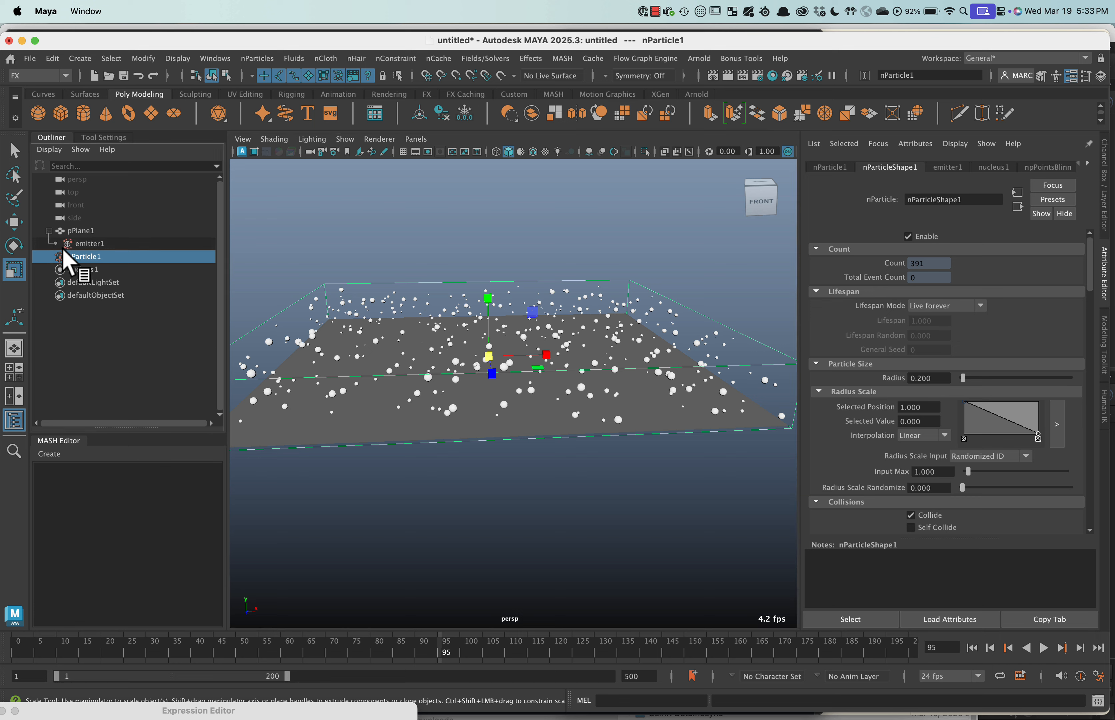
left_click(88, 245)
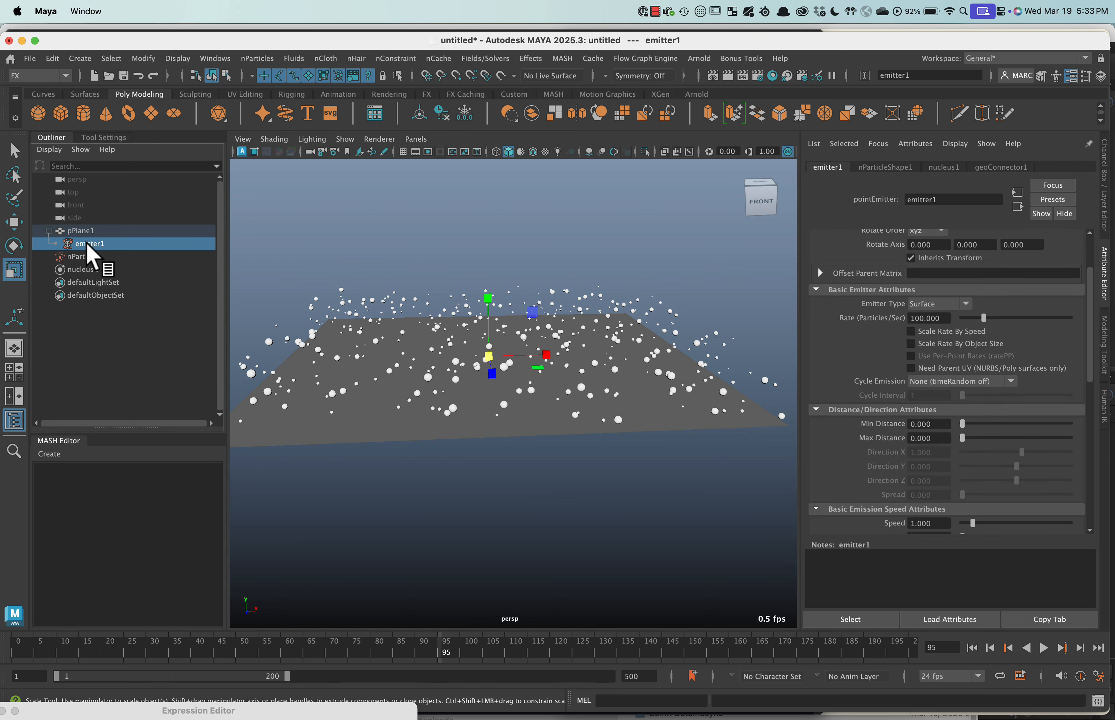
left_click(941, 318)
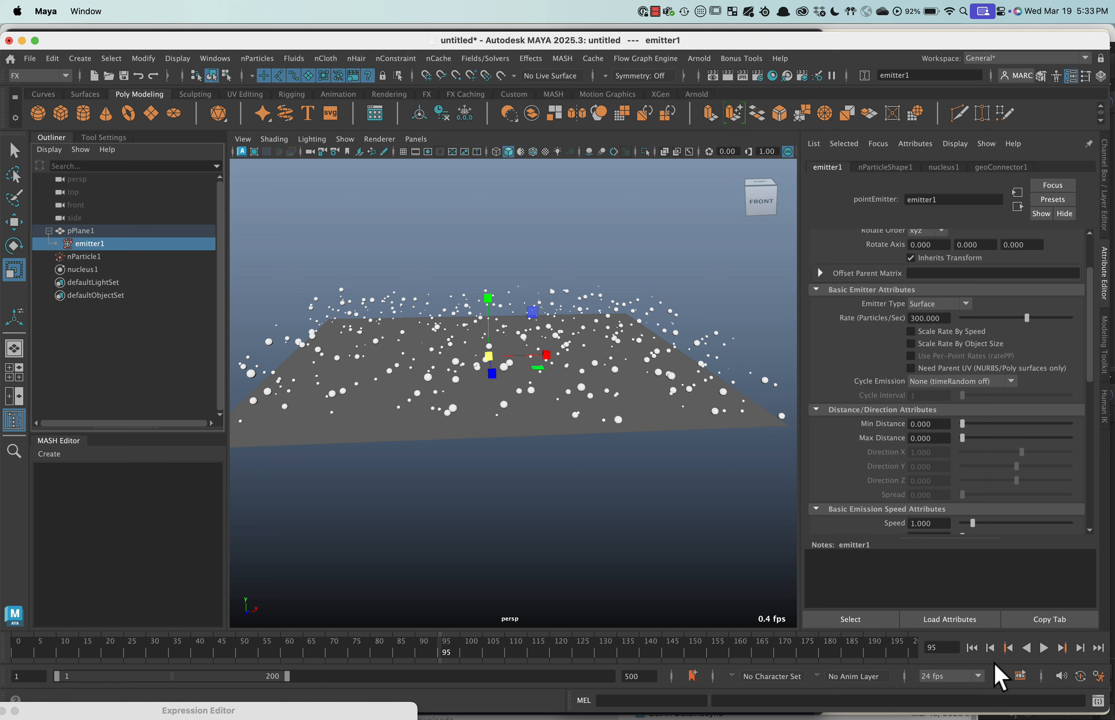
Step: Replay the simulation several times and examine the emission from above and from a low front view
left_click(972, 648)
left_click(1044, 648)
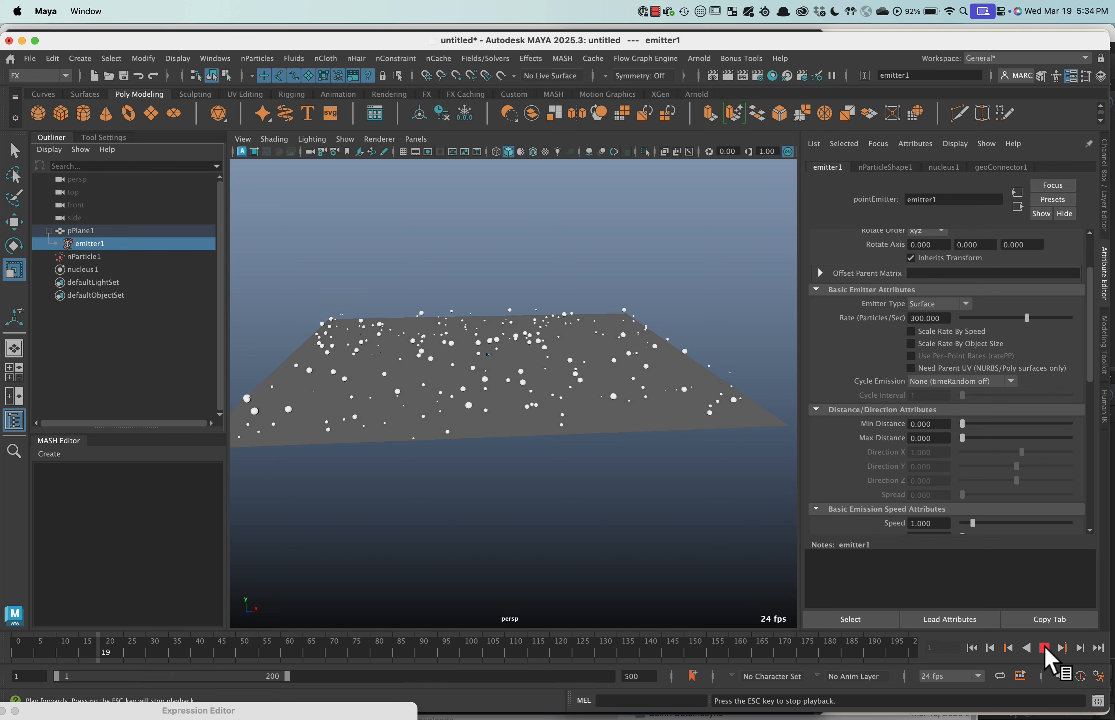
left_click(1045, 650)
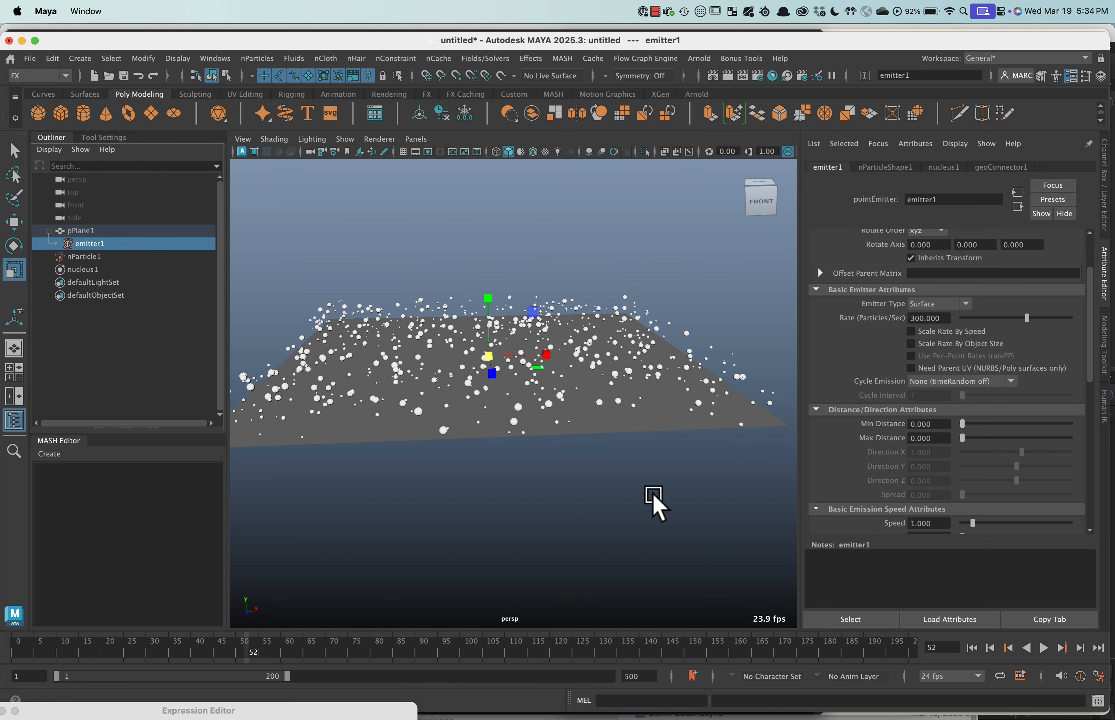
left_click_drag(423, 385, 413, 393, "alt")
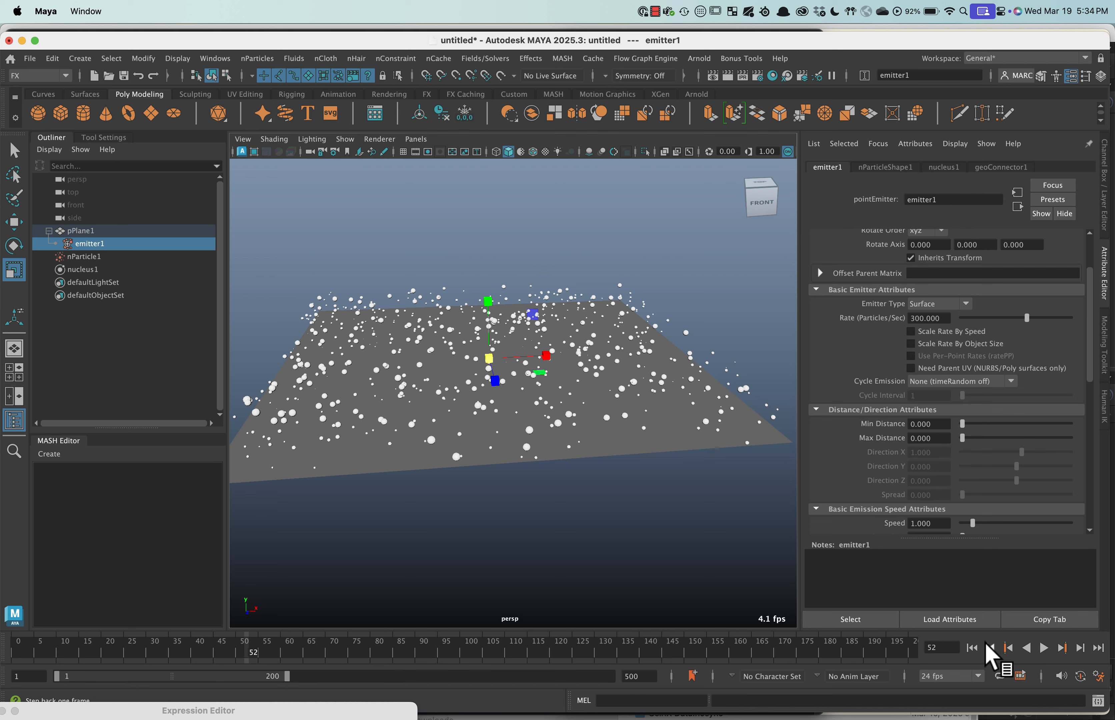
left_click(972, 648)
left_click(1043, 649)
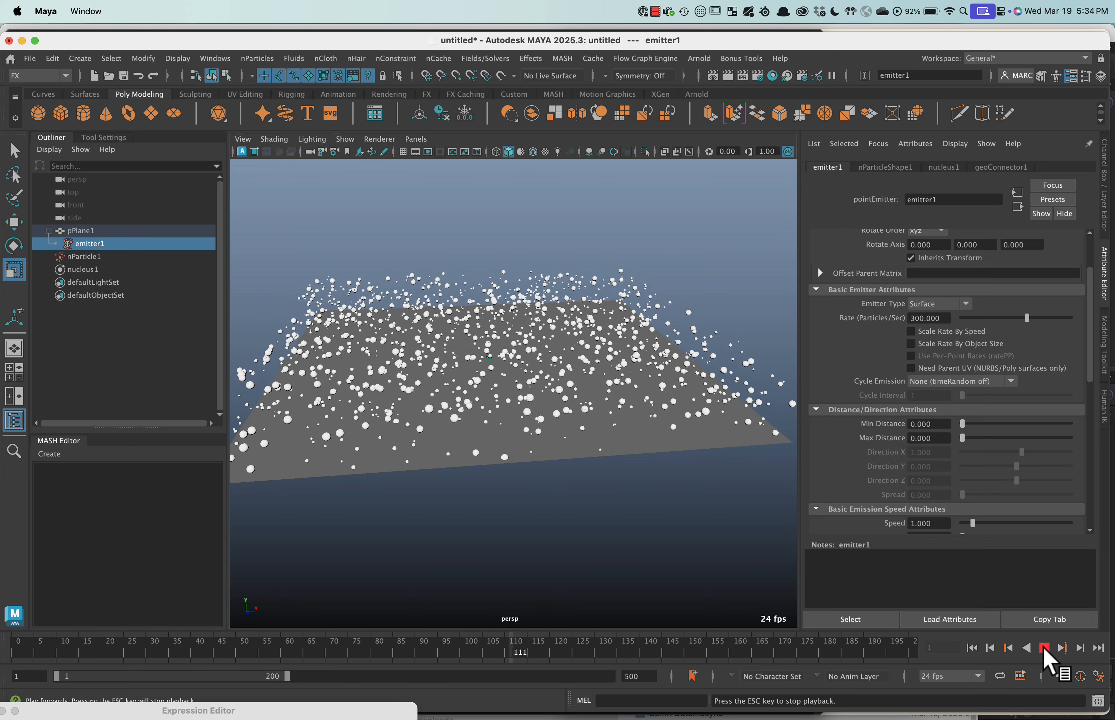
left_click(1044, 649)
left_click_drag(625, 543, 632, 523, "alt")
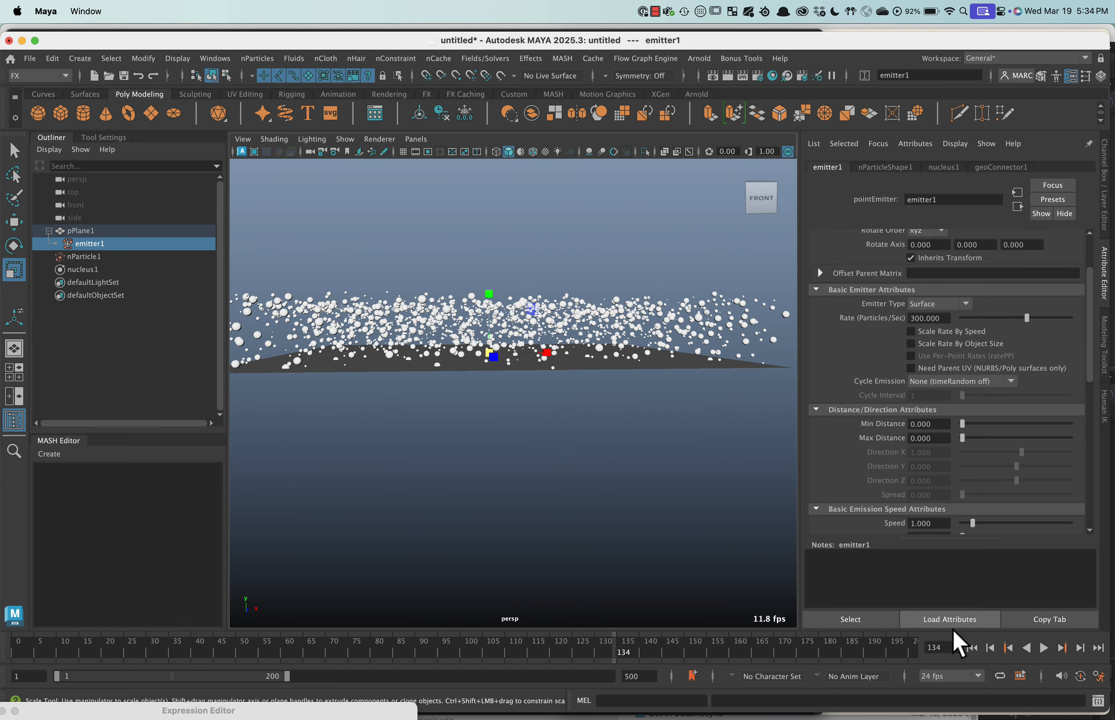
left_click(1044, 649)
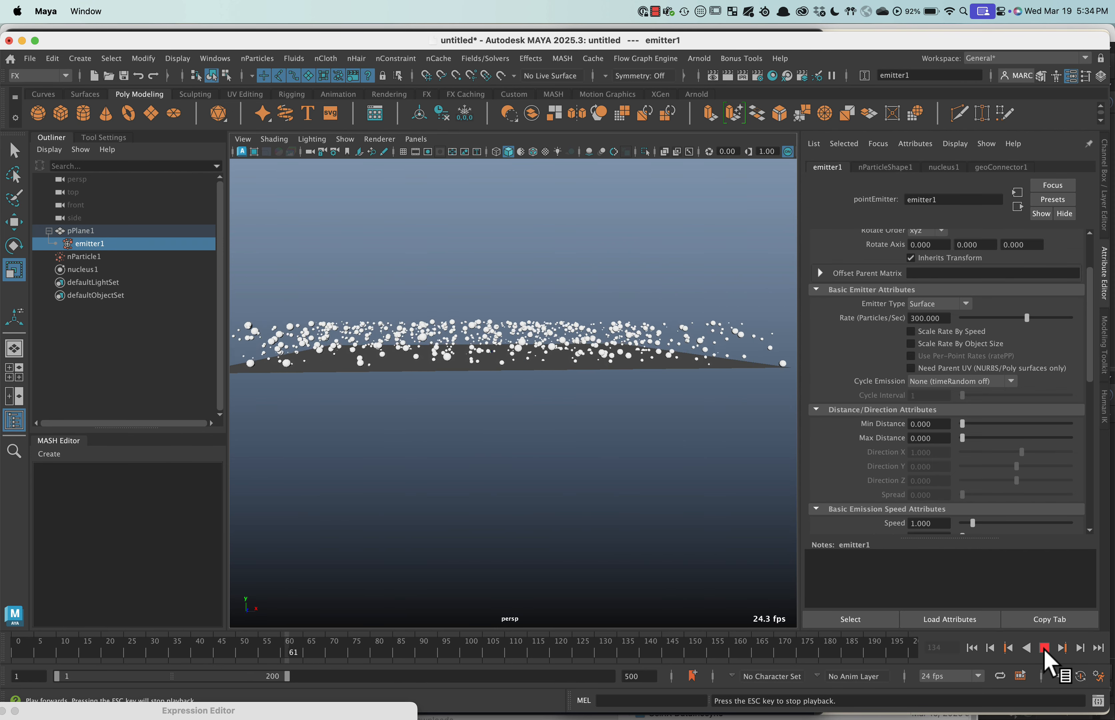
left_click(1044, 647)
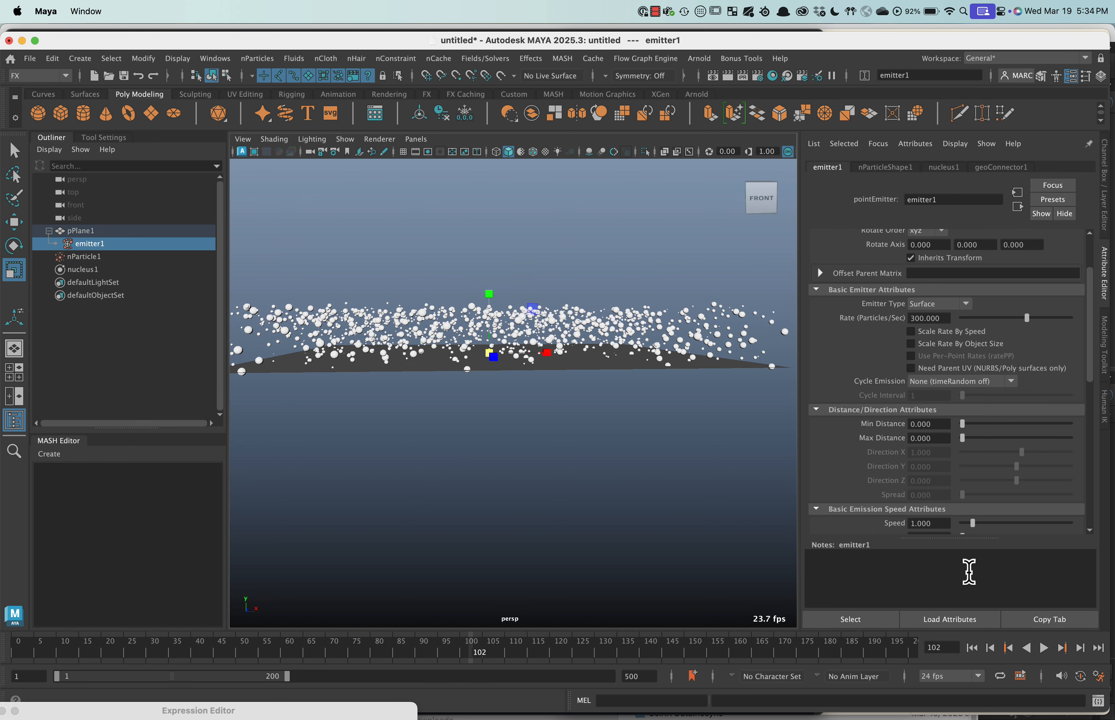
Step: Set the nParticles' Conserve to 0.95 in their dynamic properties and replay the simulation from the first frame
left_click(609, 310)
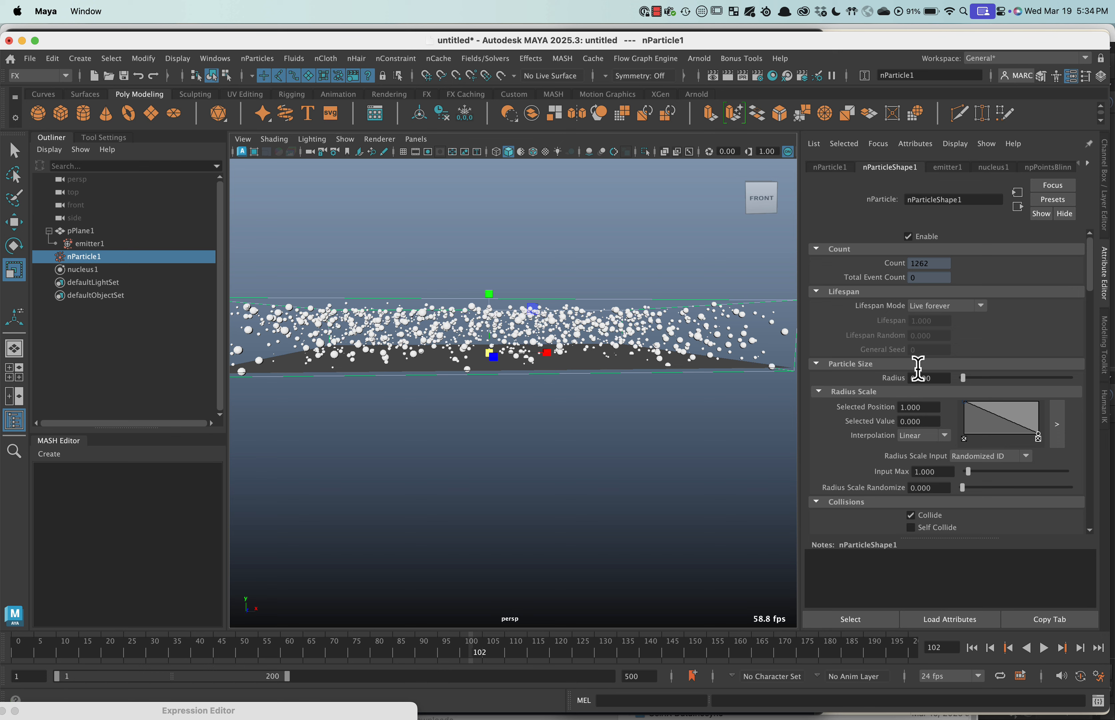
scroll(901, 398, "down", 8)
scroll(870, 422, "down", 5)
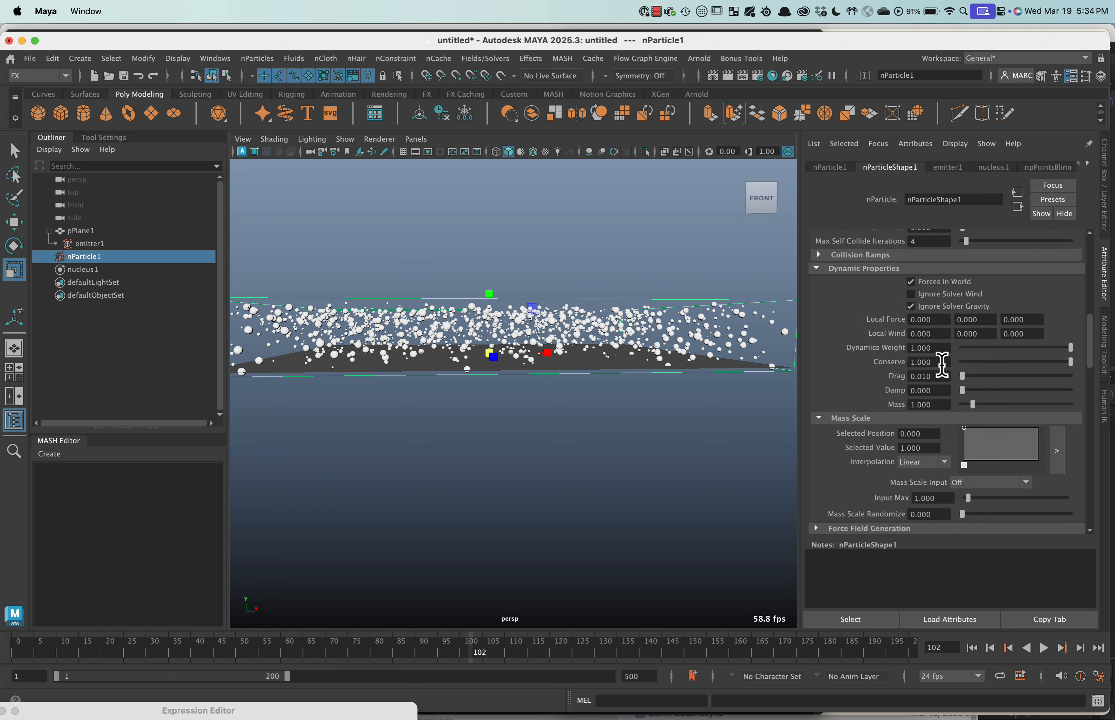
left_click(942, 364)
left_click(972, 648)
left_click(1044, 649)
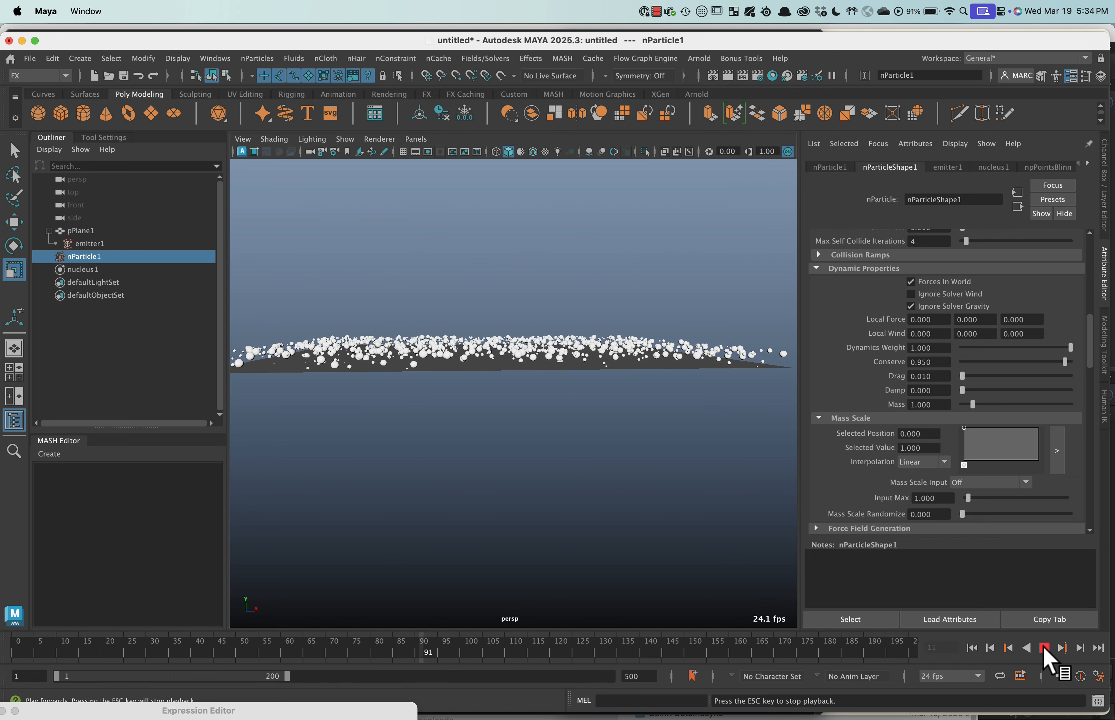
left_click(1044, 649)
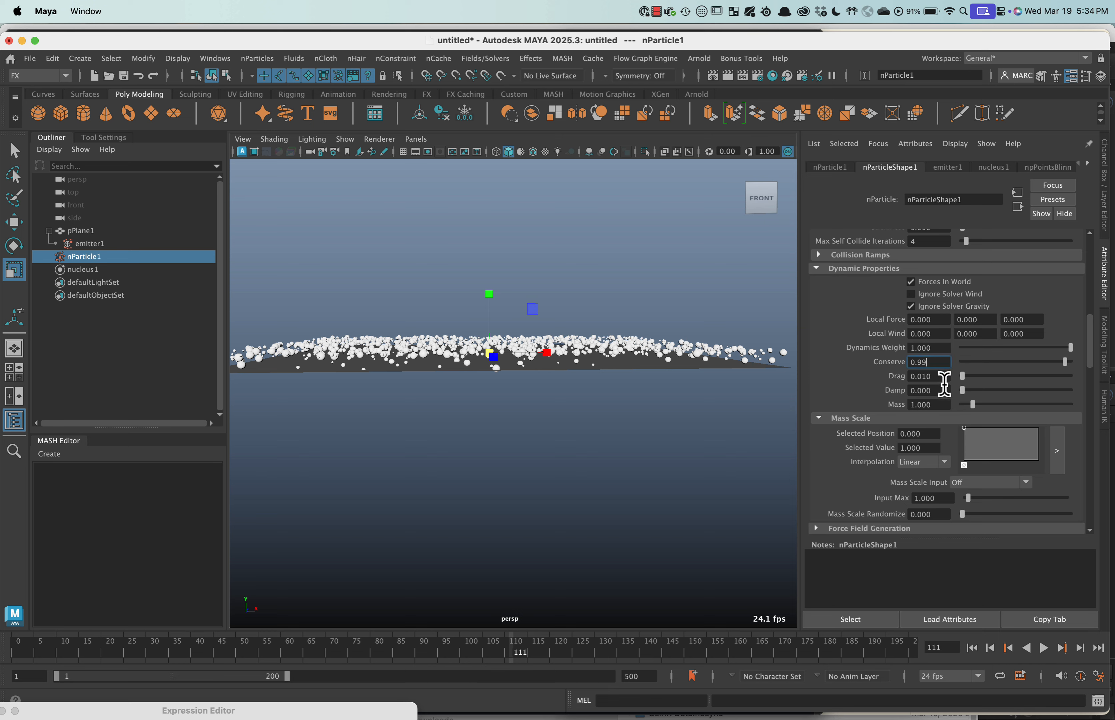
Step: Try a Conserve value of 0.99 on the nParticles and replay the simulation from the start
left_click(972, 647)
left_click(1044, 648)
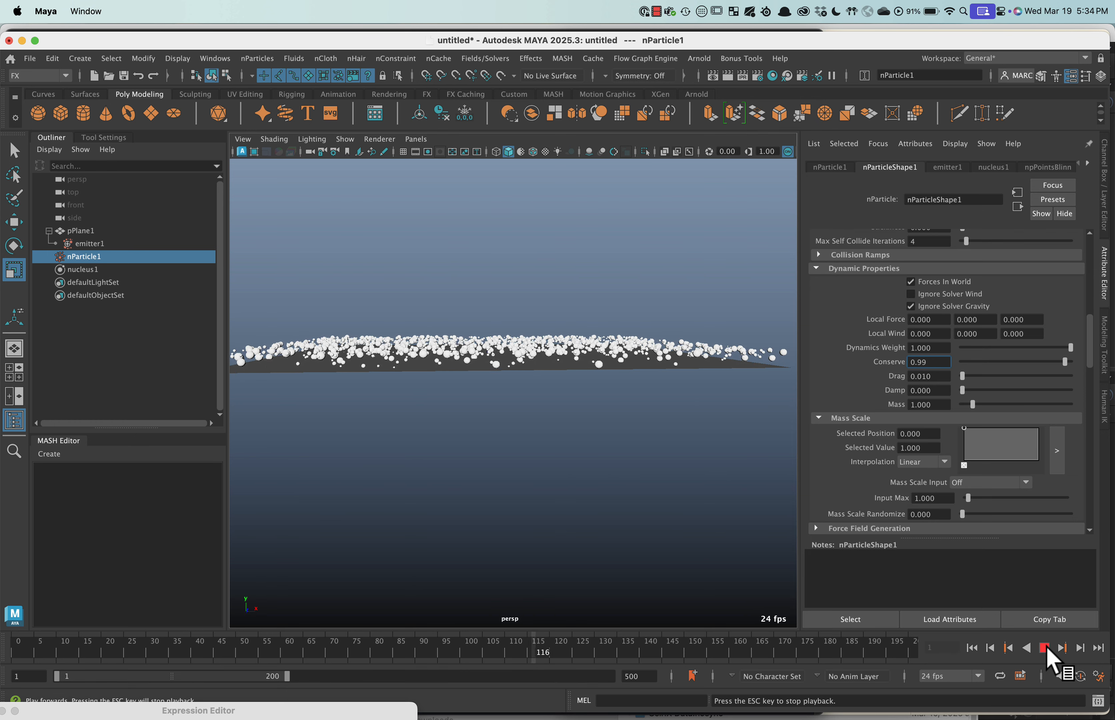
left_click(1044, 648)
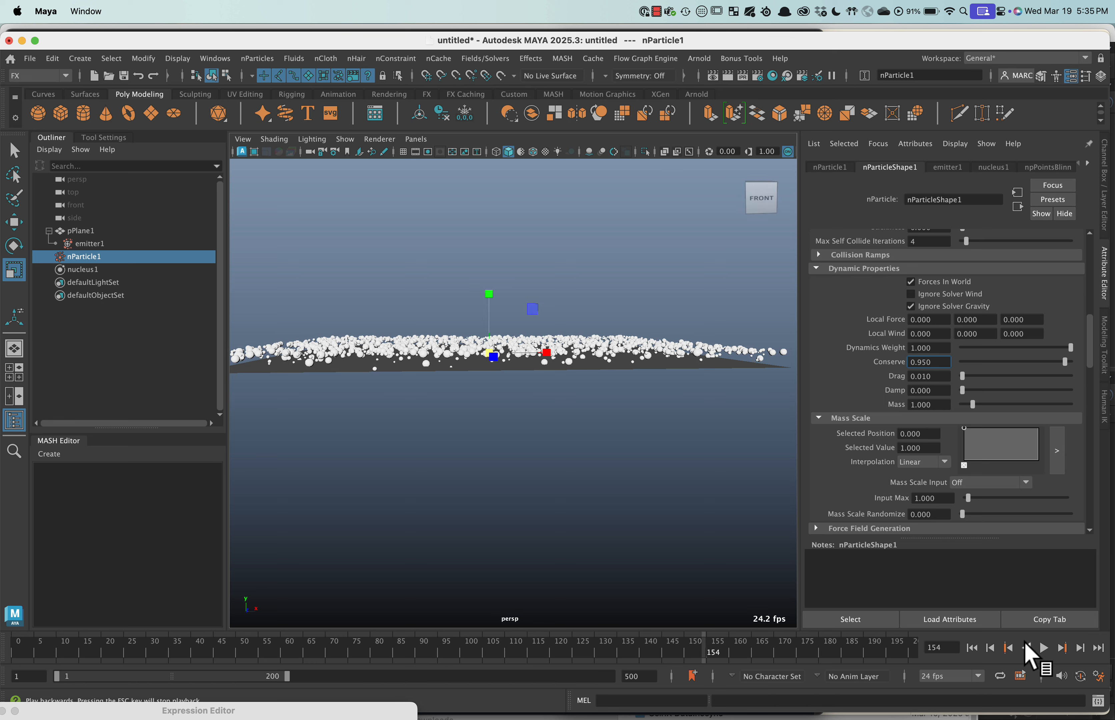
Step: Set the nParticles' Conserve back to 1, replay the simulation and inspect the particles from a raised angle
left_click(932, 363)
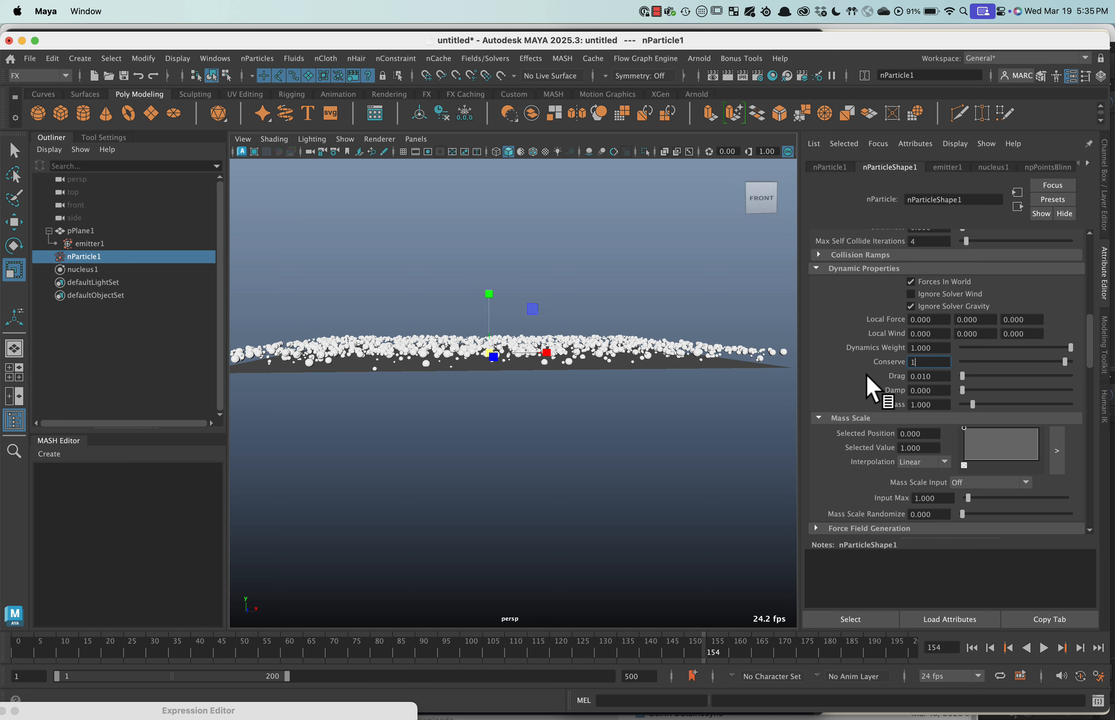
type("1")
key("Return")
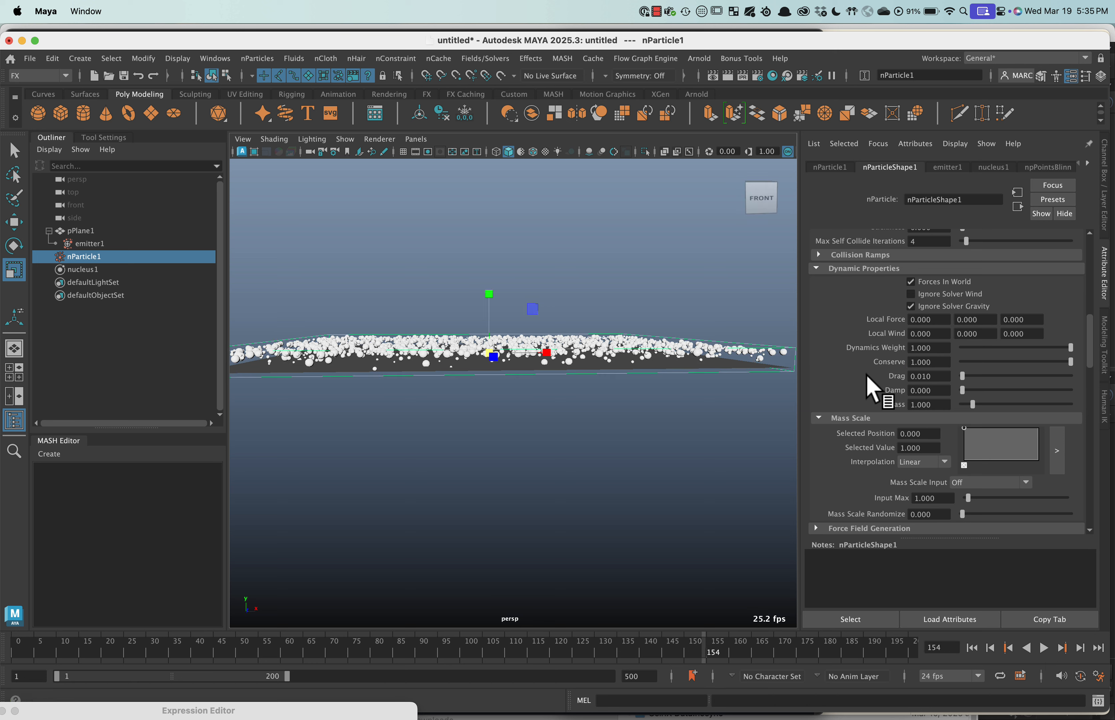
left_click(970, 650)
left_click(1045, 649)
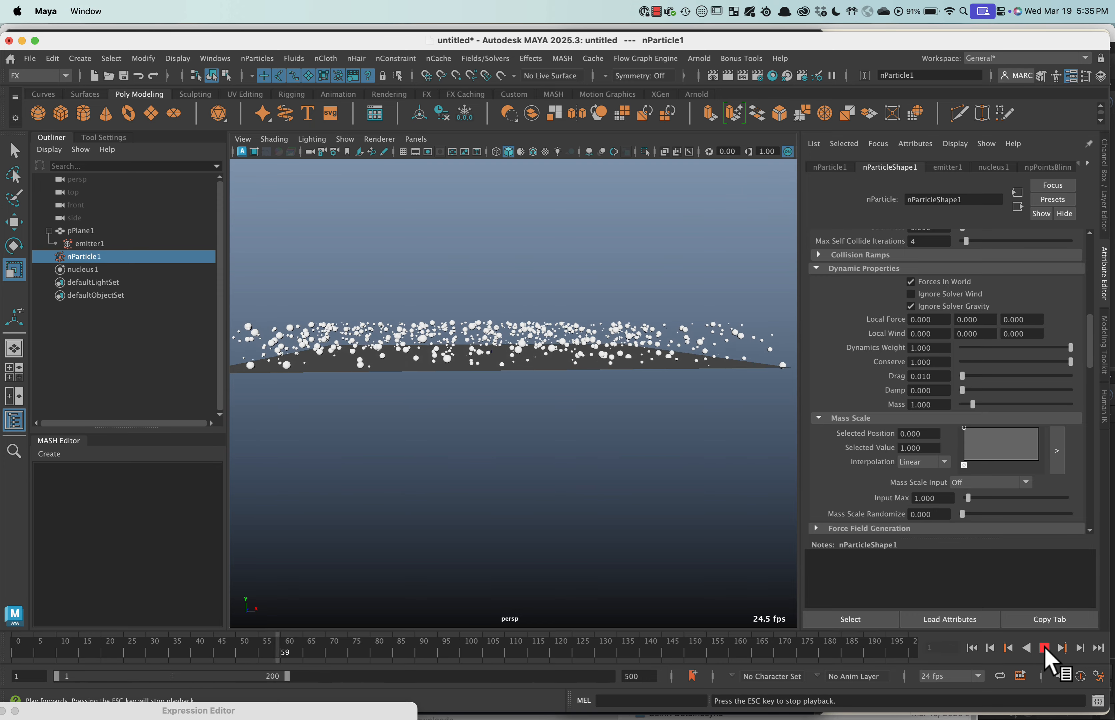
left_click(1044, 649)
left_click_drag(695, 471, 667, 467, "alt")
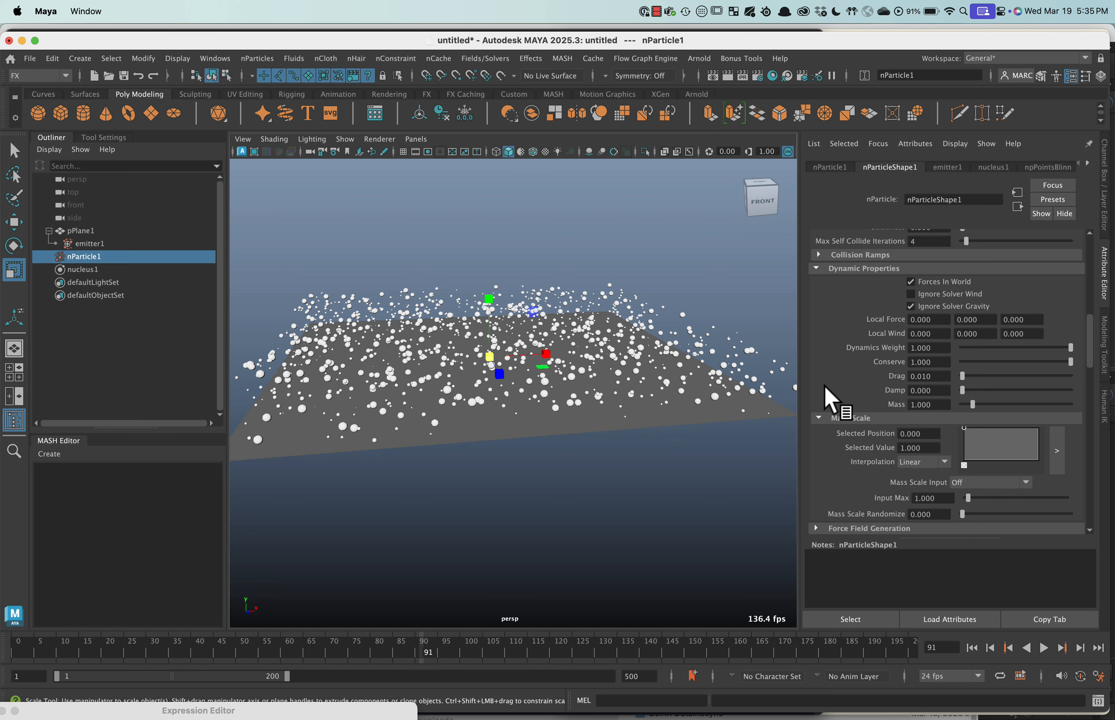
Step: Give the nParticles a Constant lifespan of 2 seconds and replay the simulation from the first frame
scroll(883, 370, "up", 8)
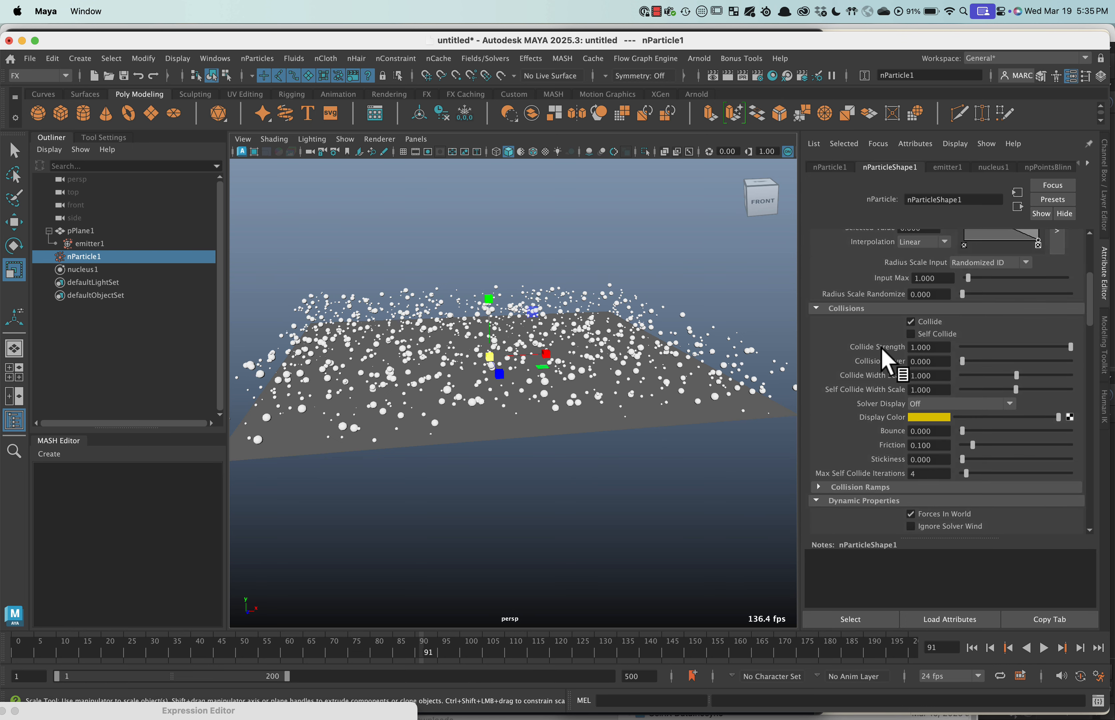
scroll(882, 355, "up", 8)
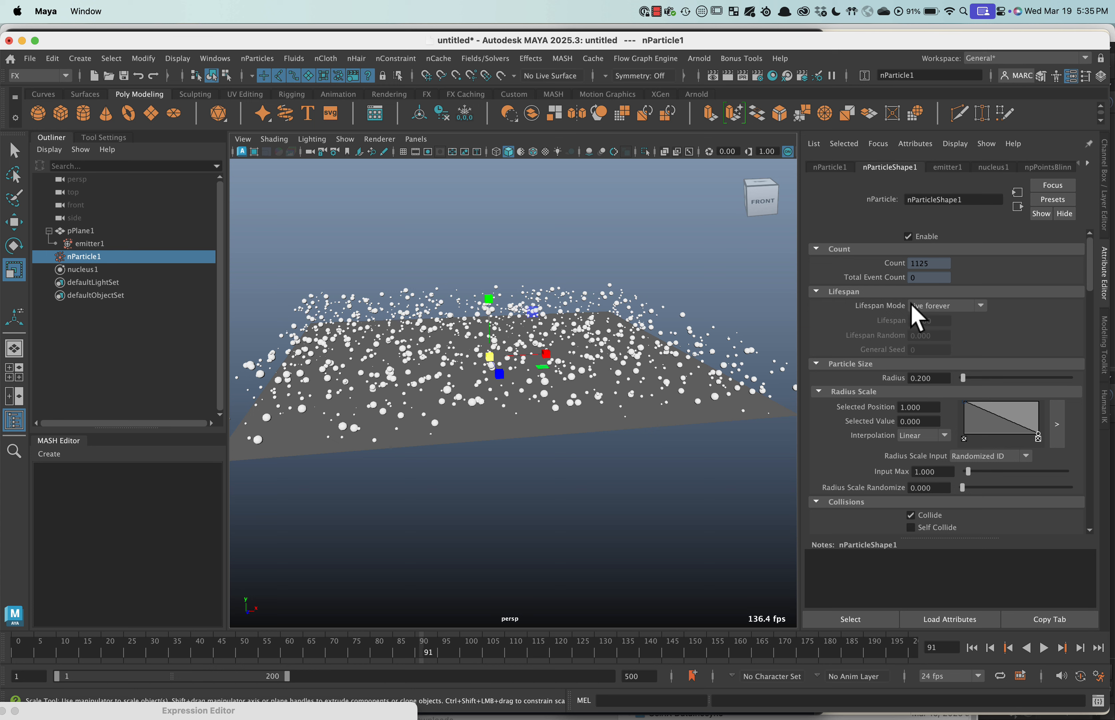
left_click(955, 307)
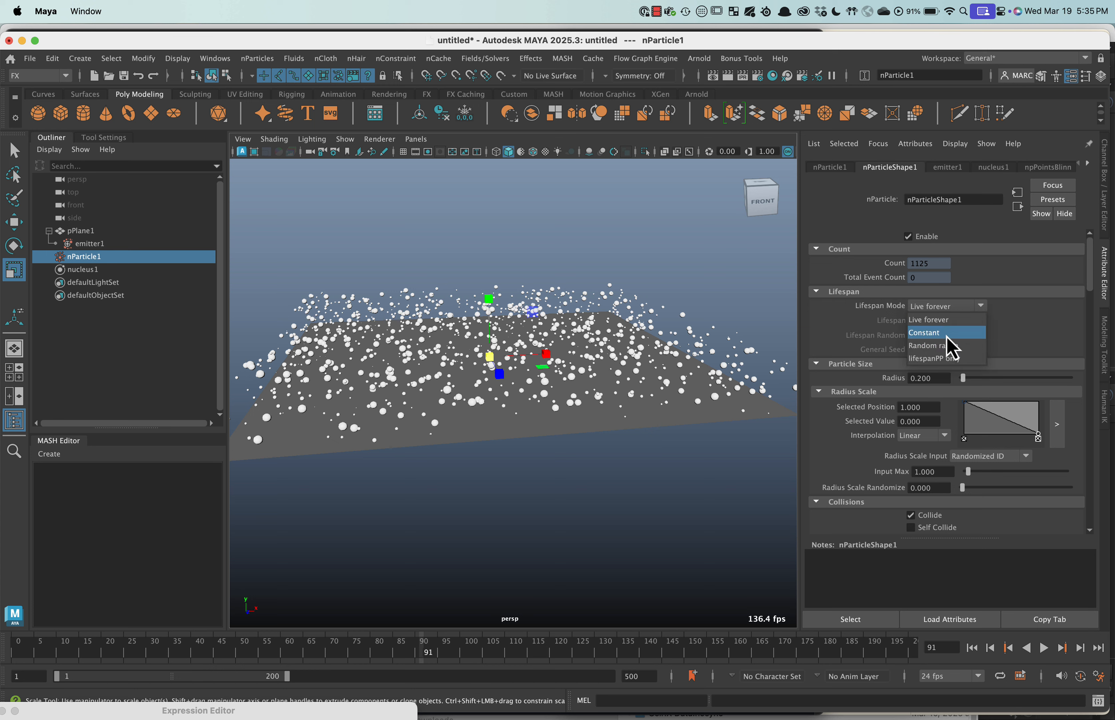
left_click(937, 333)
left_click_drag(935, 320, 895, 323)
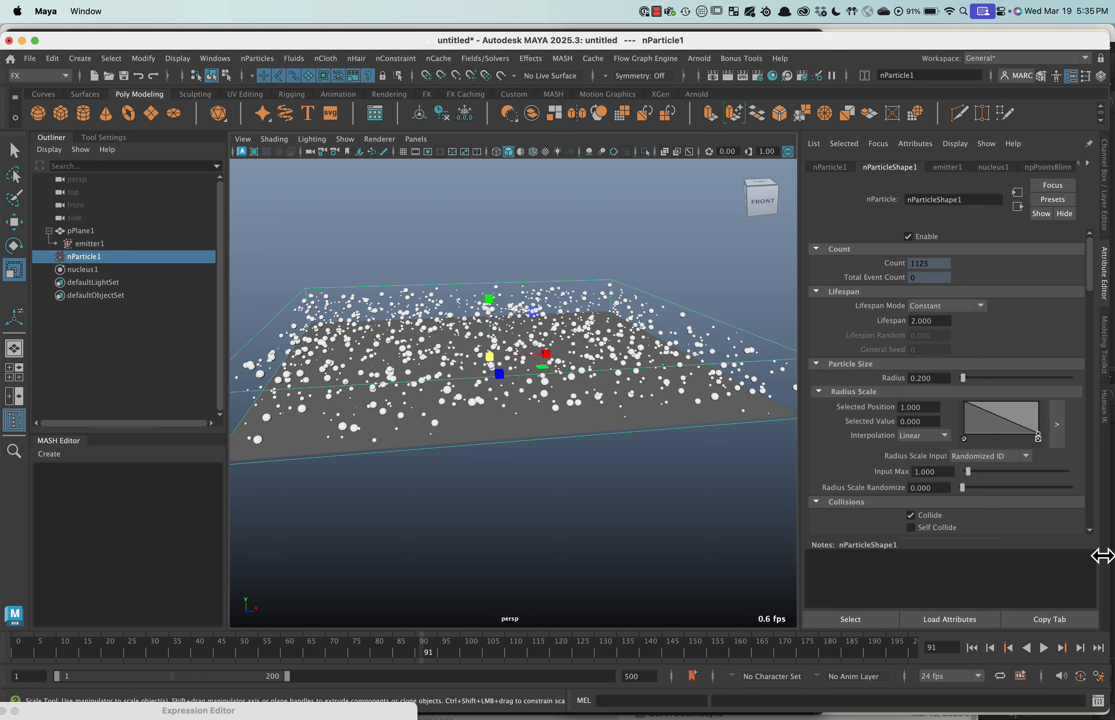
left_click(972, 648)
left_click(1044, 650)
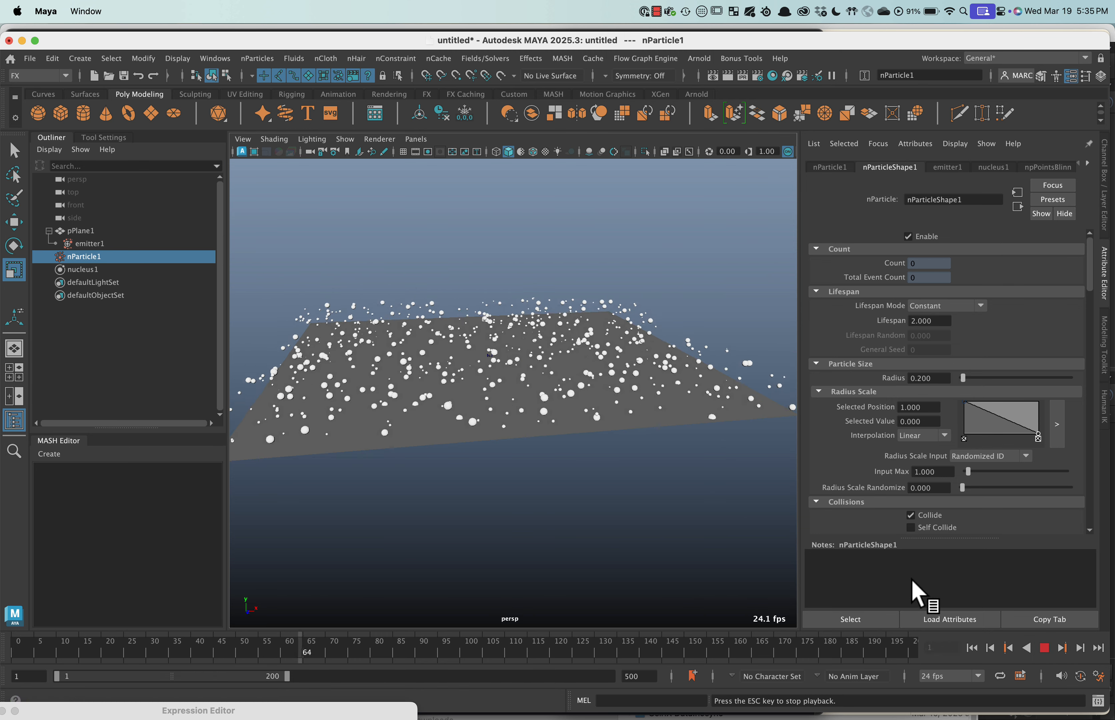
left_click(1044, 648)
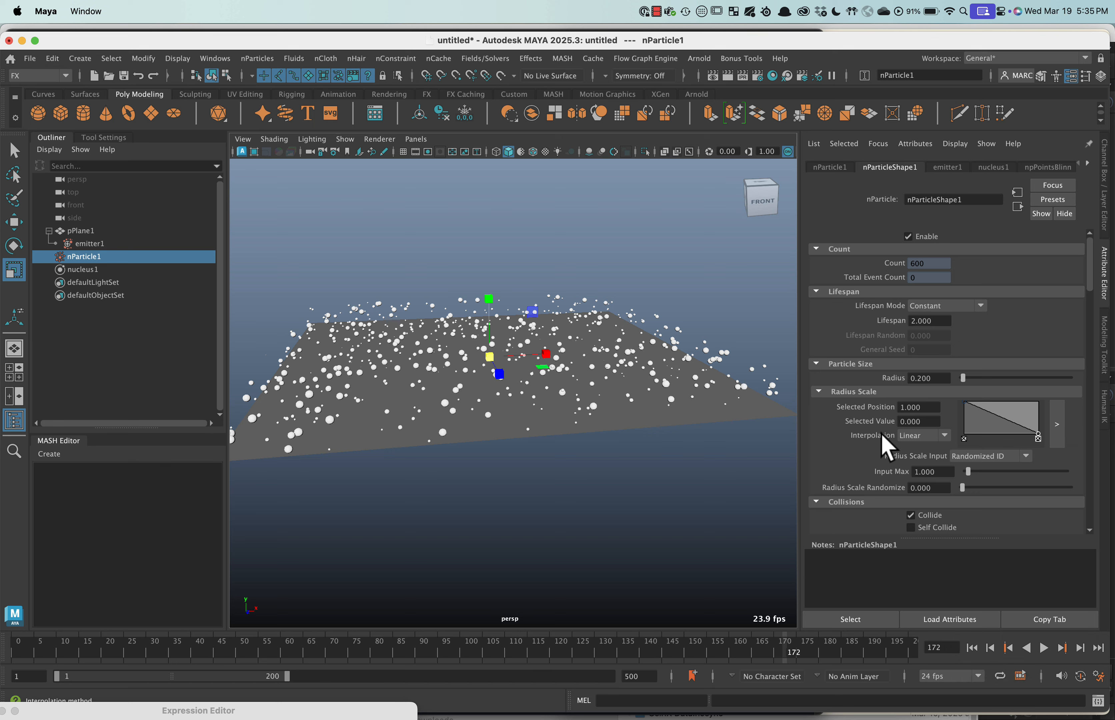
Step: Ramp the nParticles' opacity scale down to a value of 0 at position 1, with Age as the scale input
scroll(886, 449, "down", 2)
scroll(881, 436, "down", 20)
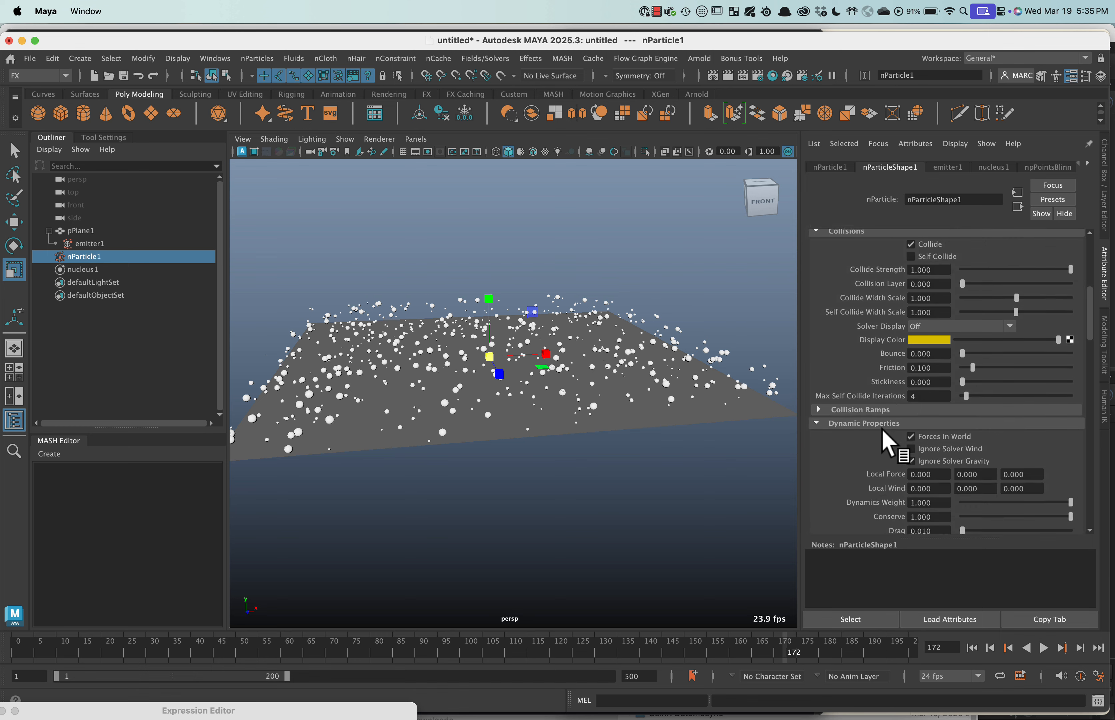
scroll(881, 433, "down", 10)
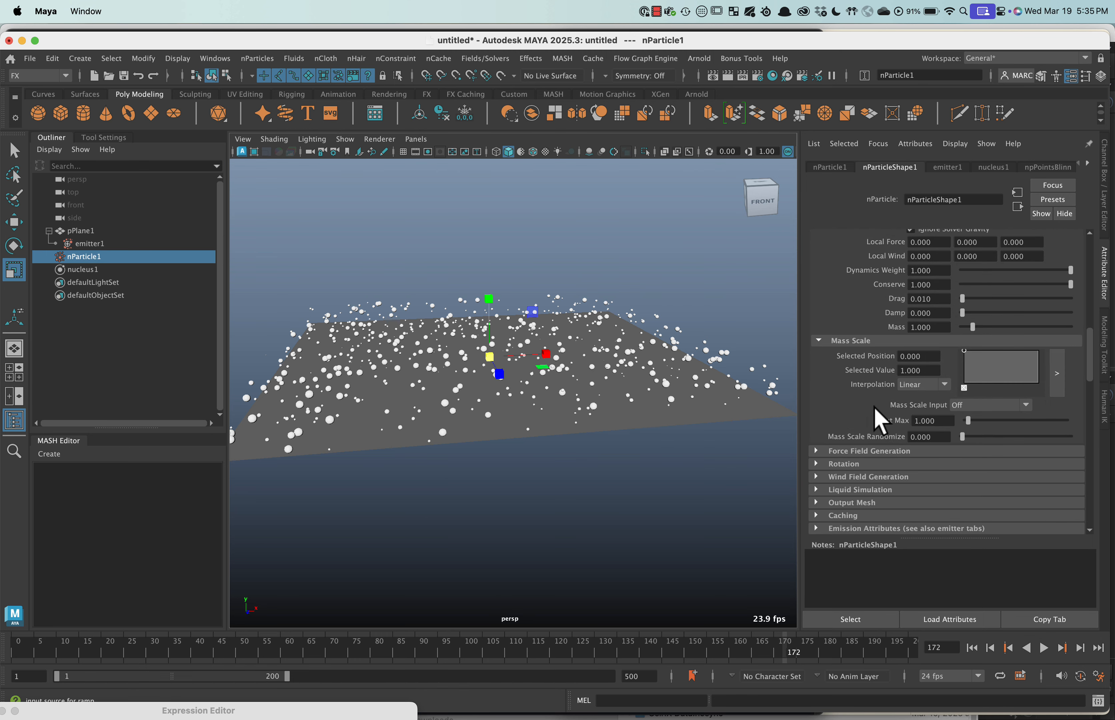
scroll(880, 428, "down", 6)
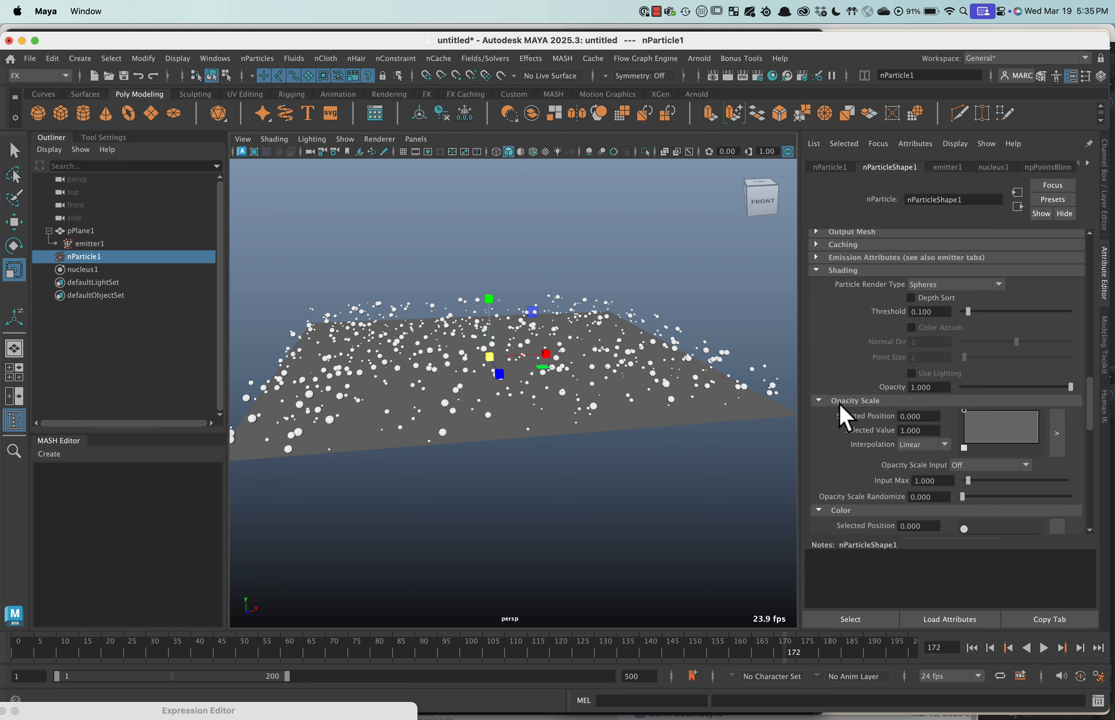
left_click_drag(1035, 414, 1041, 445)
left_click(986, 466)
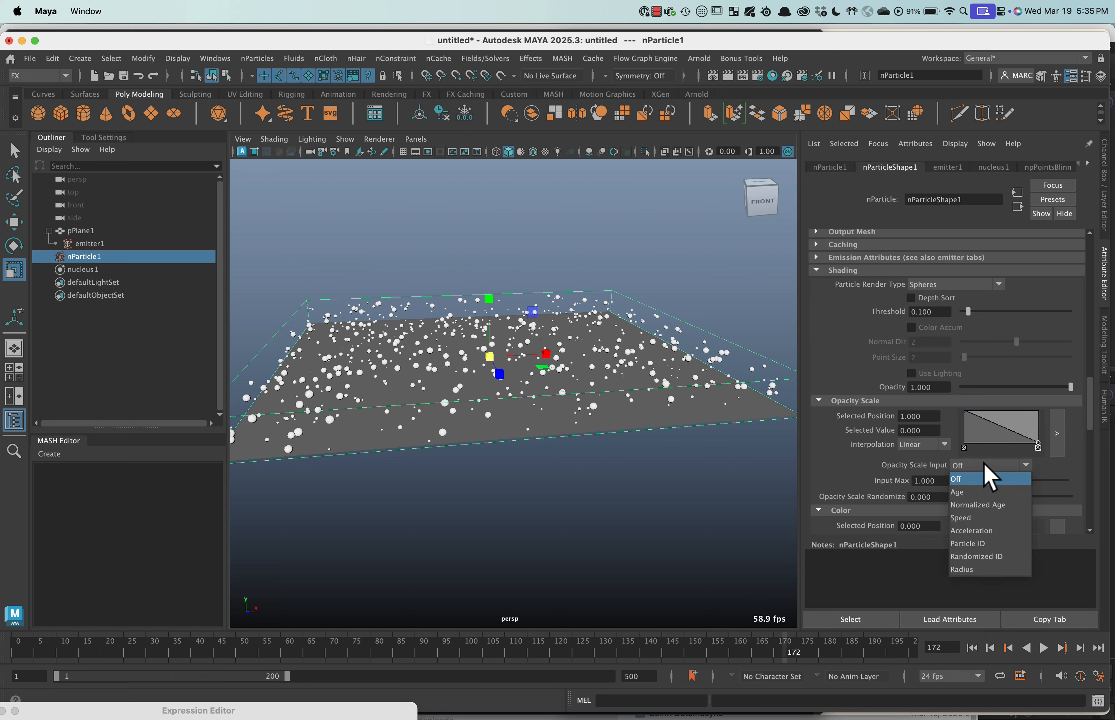
left_click(974, 492)
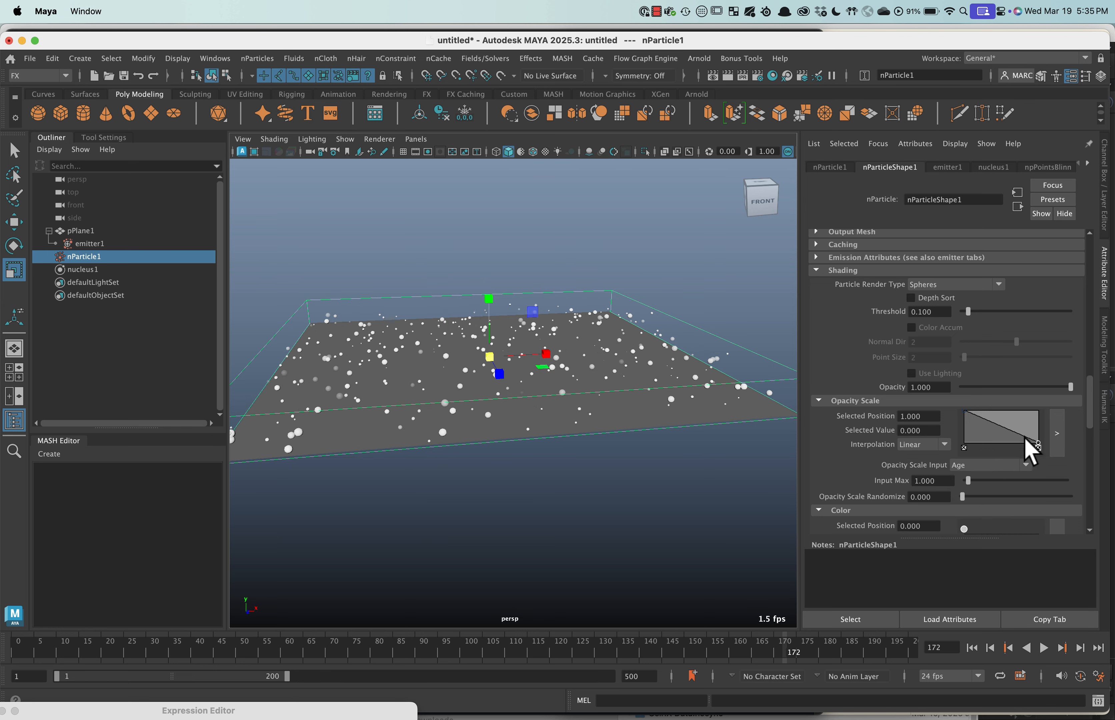
Step: Add an opacity ramp point with value 1 at position 0.852 and replay the simulation to check the fade
left_click_drag(1024, 438, 1021, 411)
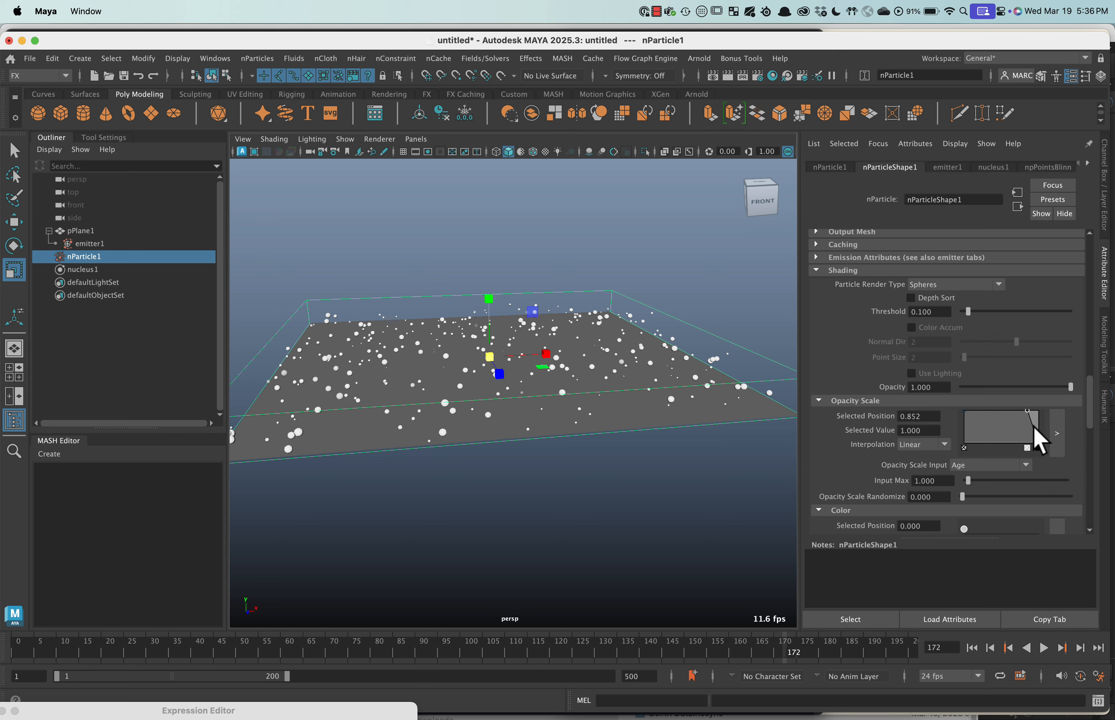
left_click(973, 648)
left_click(1043, 648)
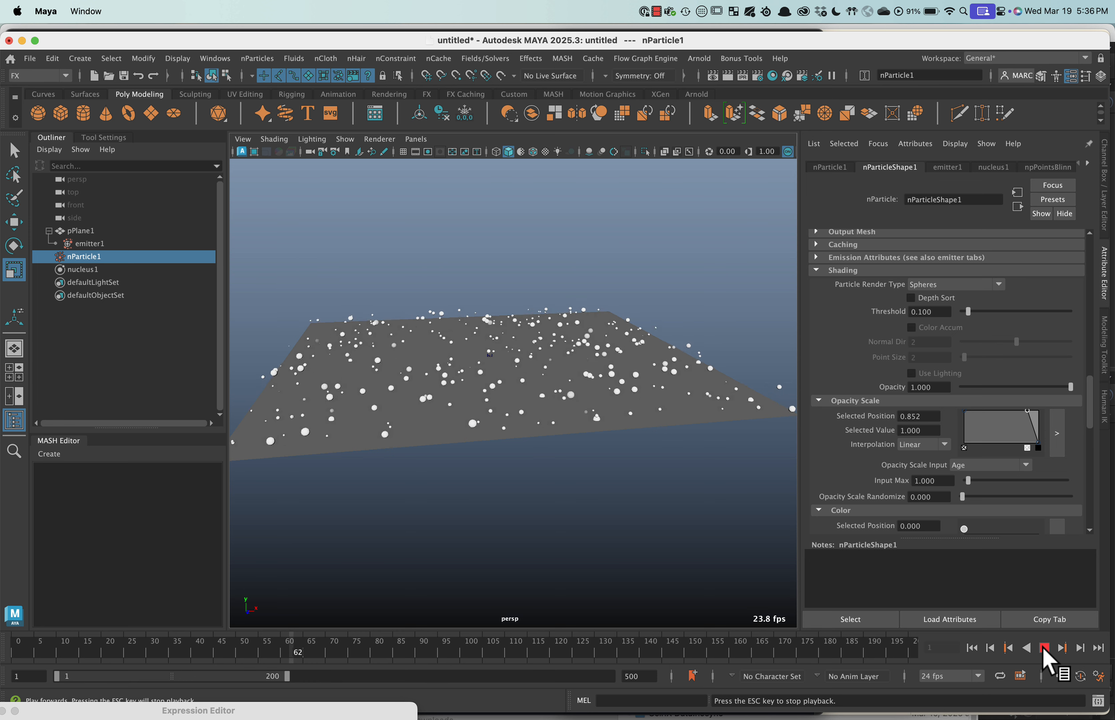
left_click(1044, 648)
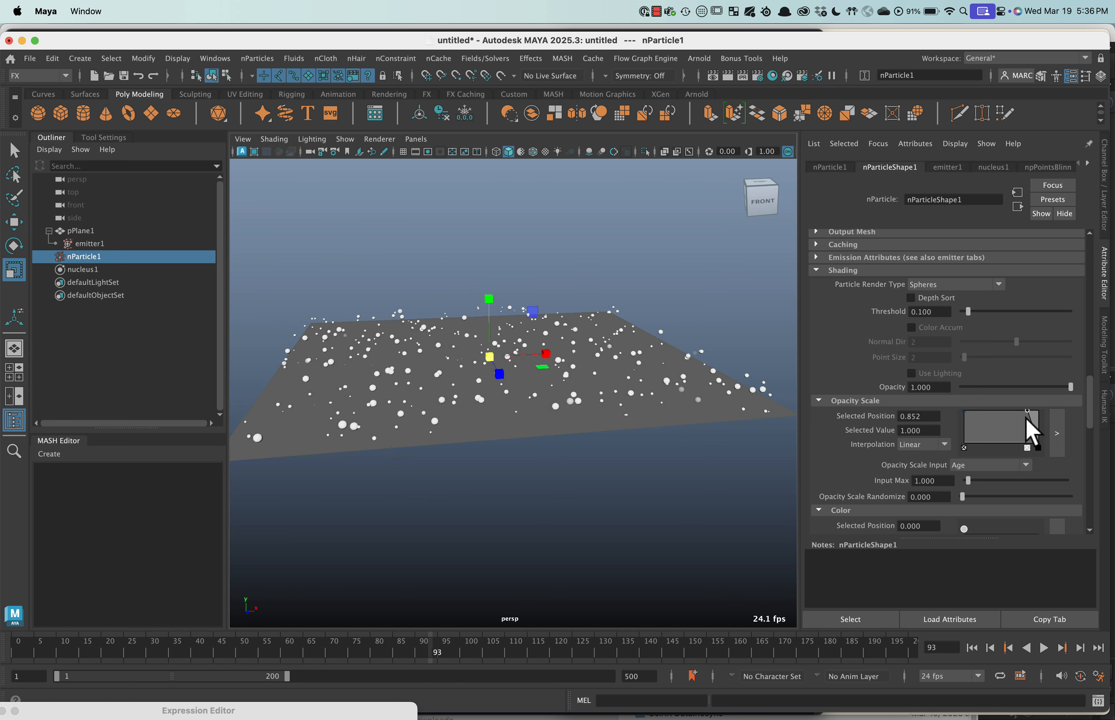
Step: Move the opacity ramp's middle point to position 0.243, replay the simulation, and delete the ramp's zero-value end point
left_click_drag(1027, 411, 1015, 411)
left_click_drag(1001, 408, 984, 408)
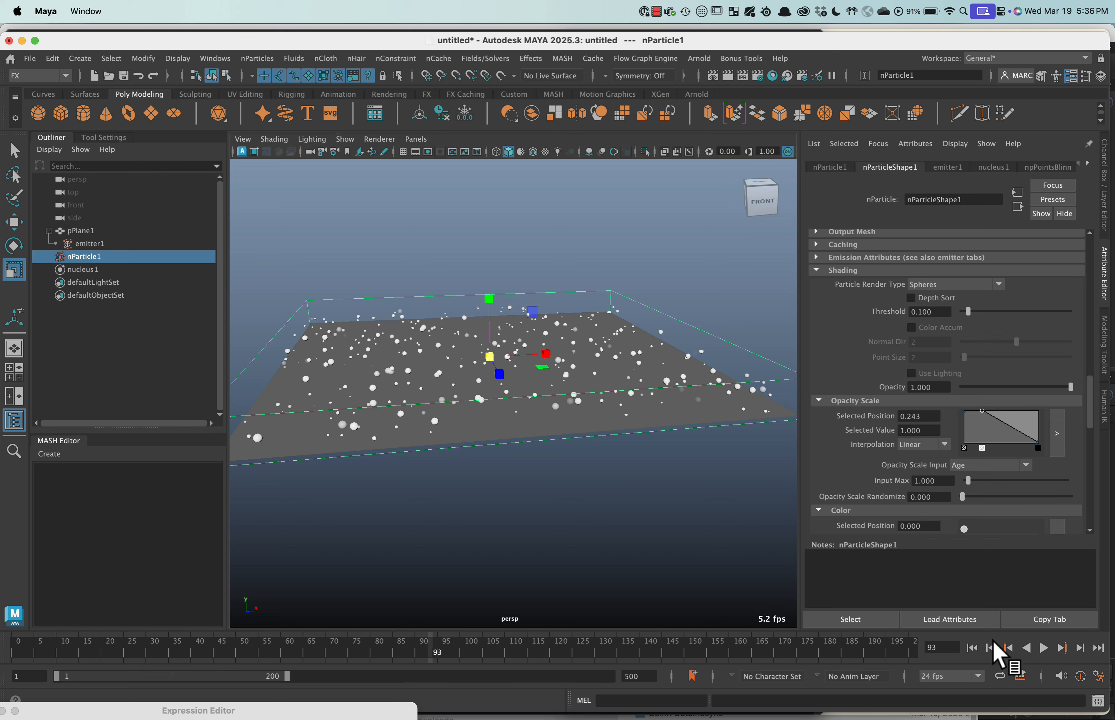
left_click(972, 647)
left_click(1043, 647)
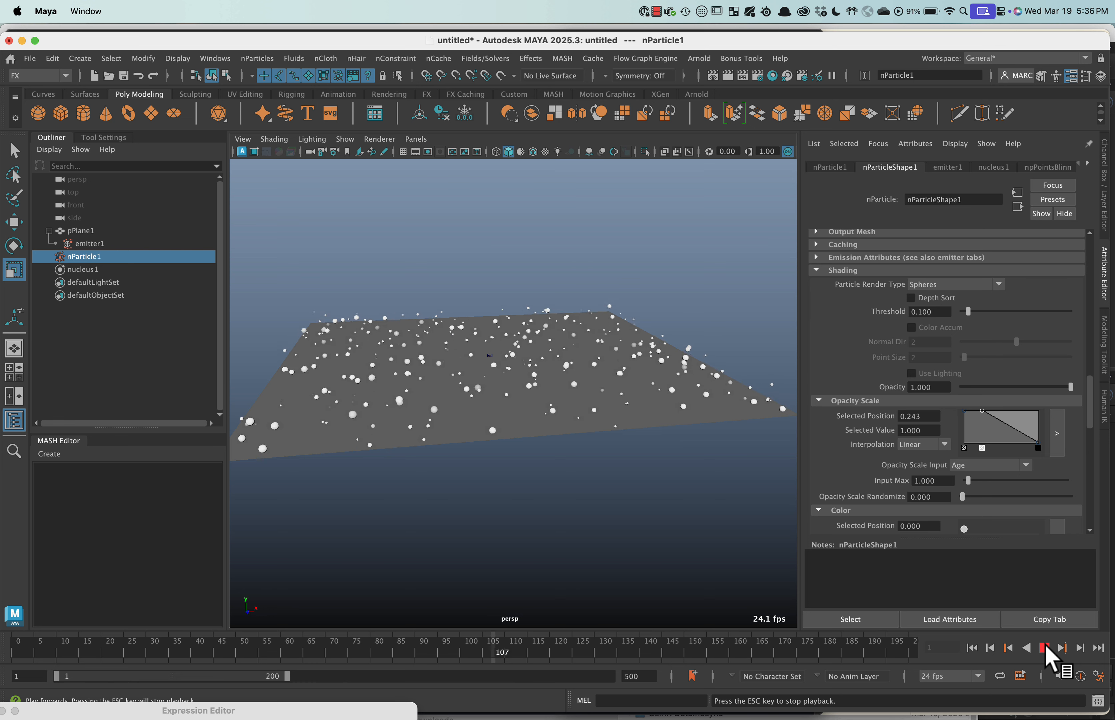
left_click(1043, 648)
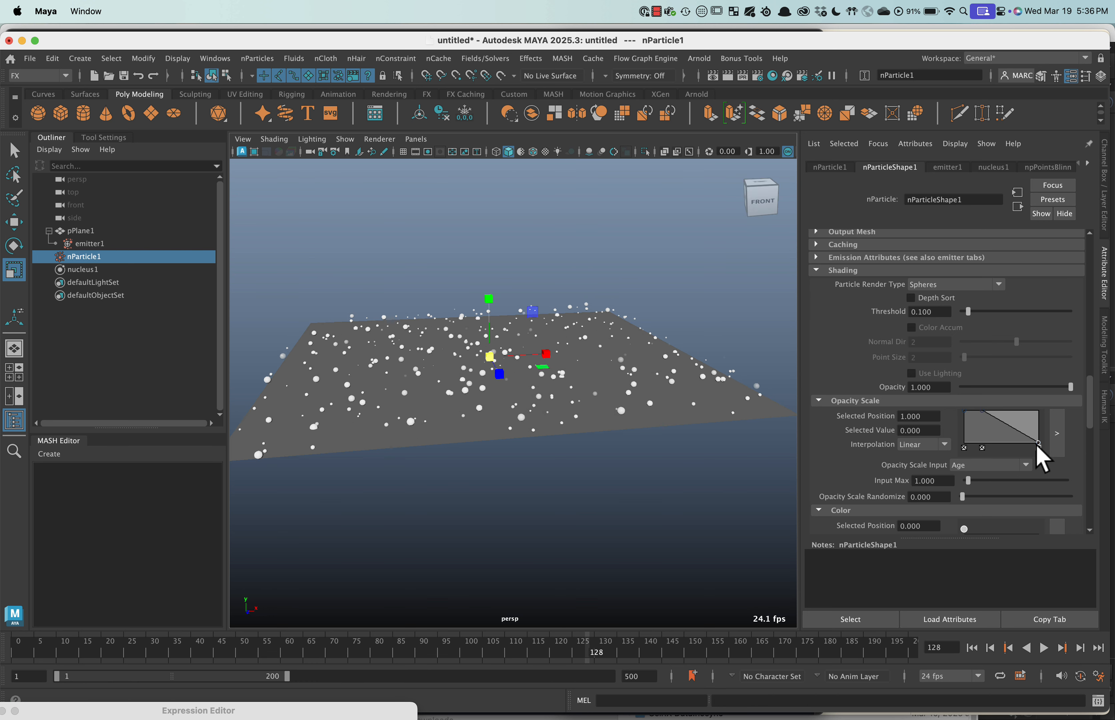
left_click(1038, 448)
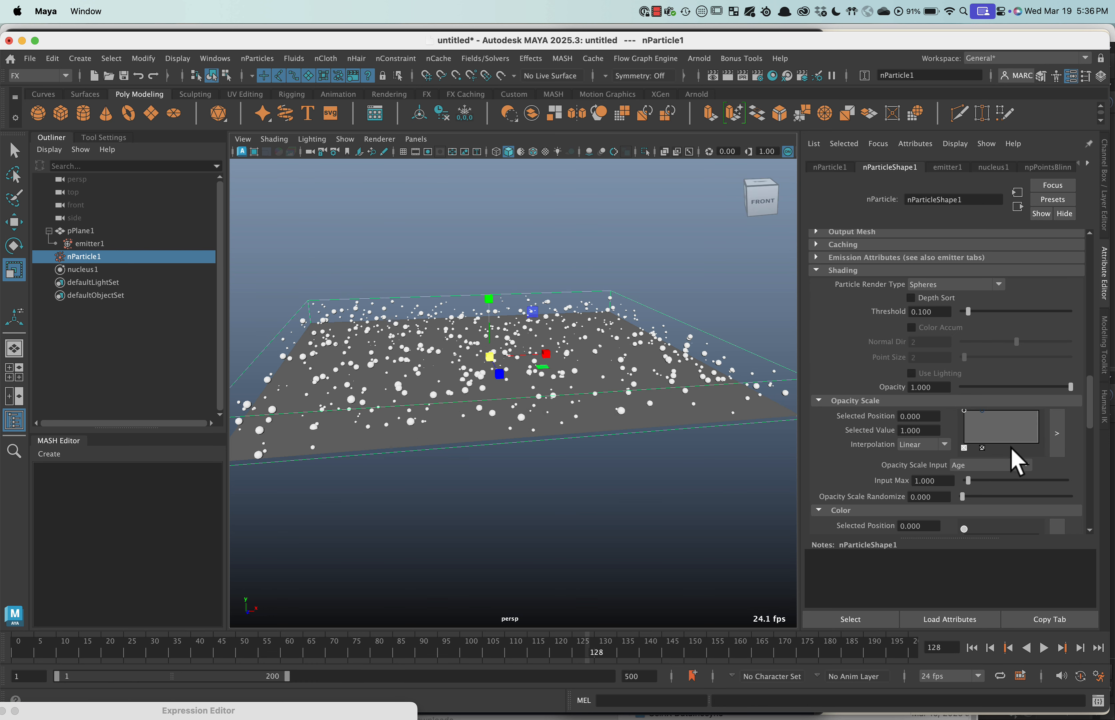
Step: Change the nParticles' Radius Scale Input to Age and replay the simulation to check how the spheres shrink
scroll(965, 450, "up", 10)
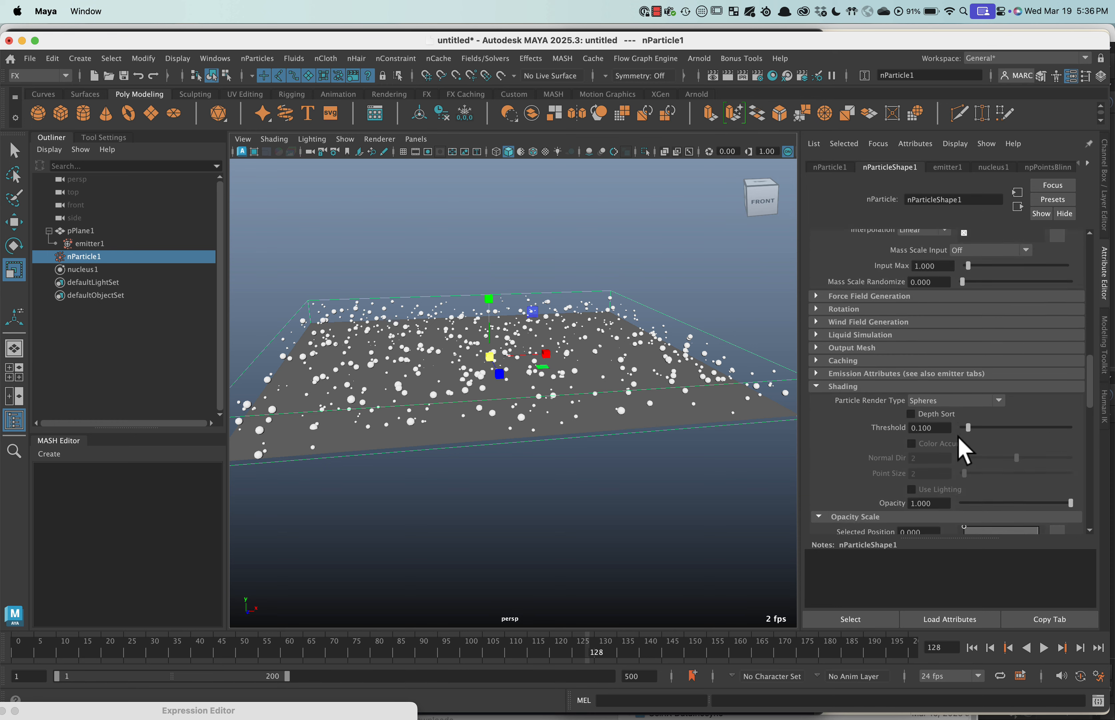
scroll(965, 463, "up", 15)
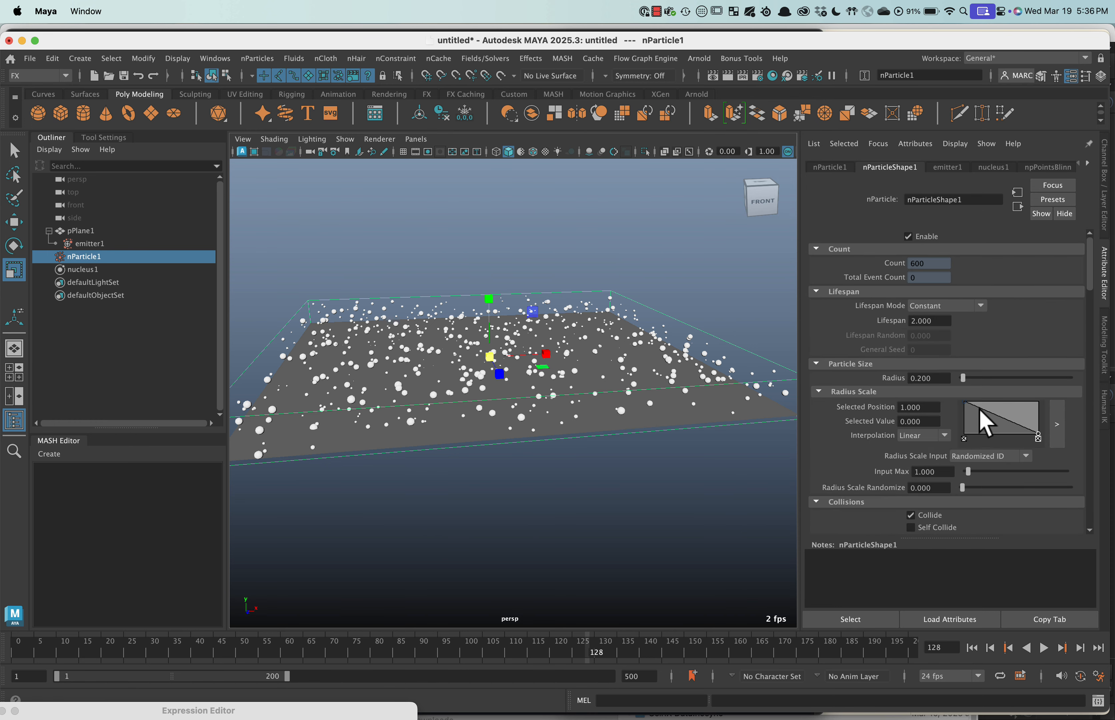
left_click(988, 456)
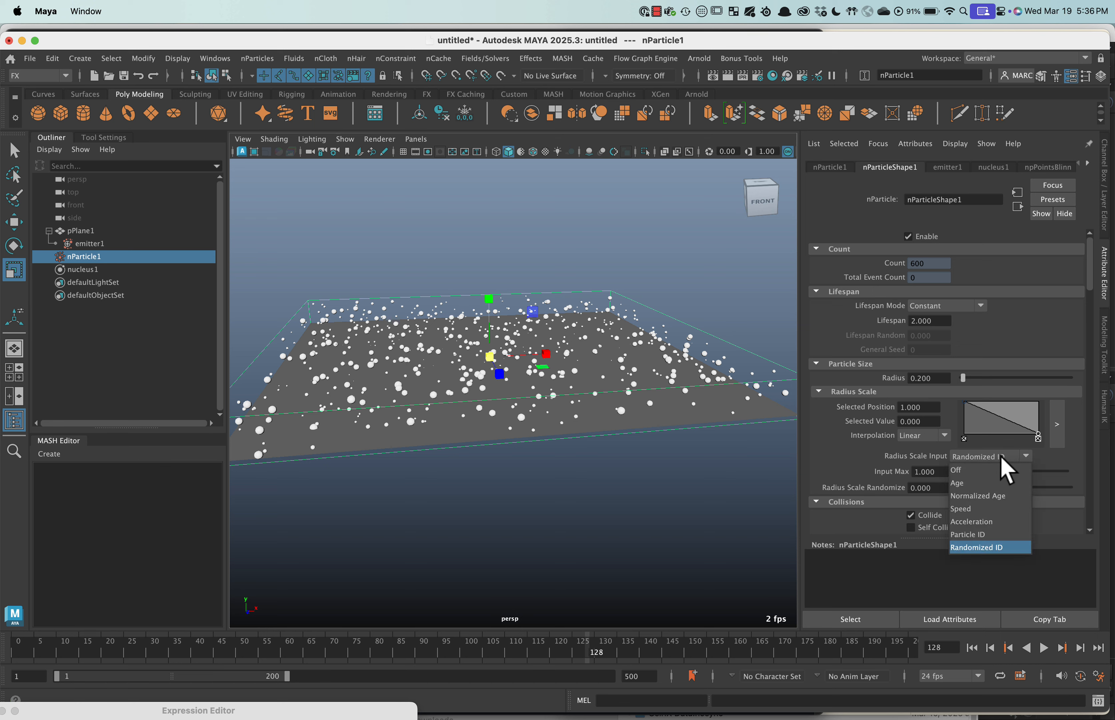
left_click(1000, 496)
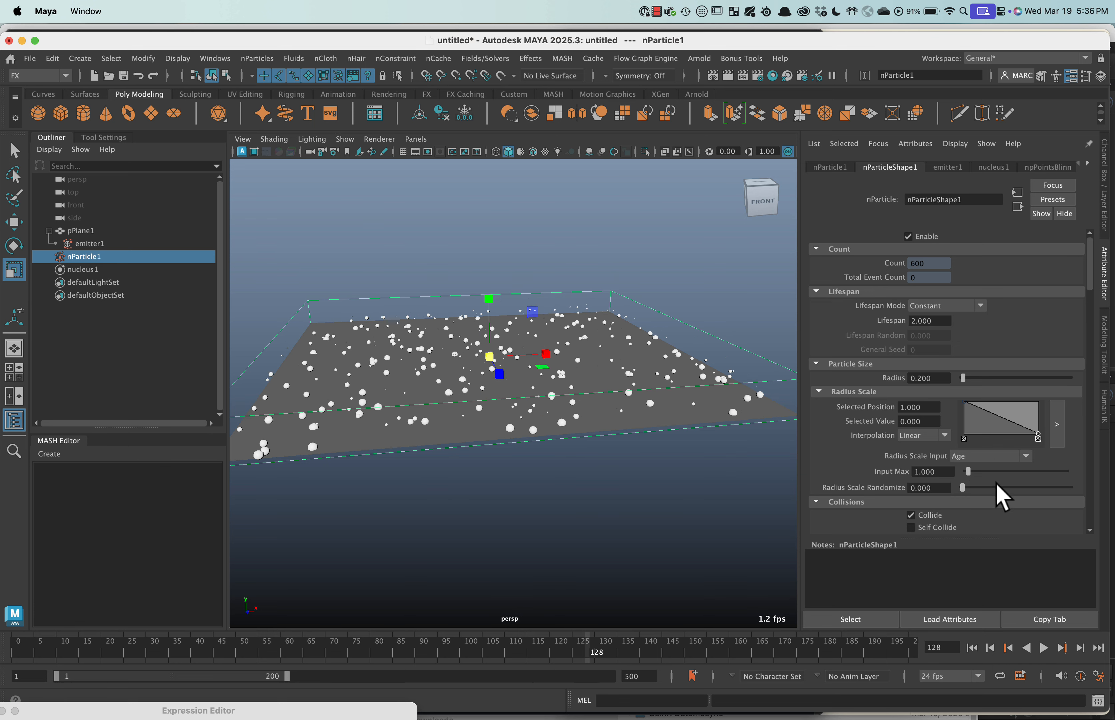
left_click(971, 648)
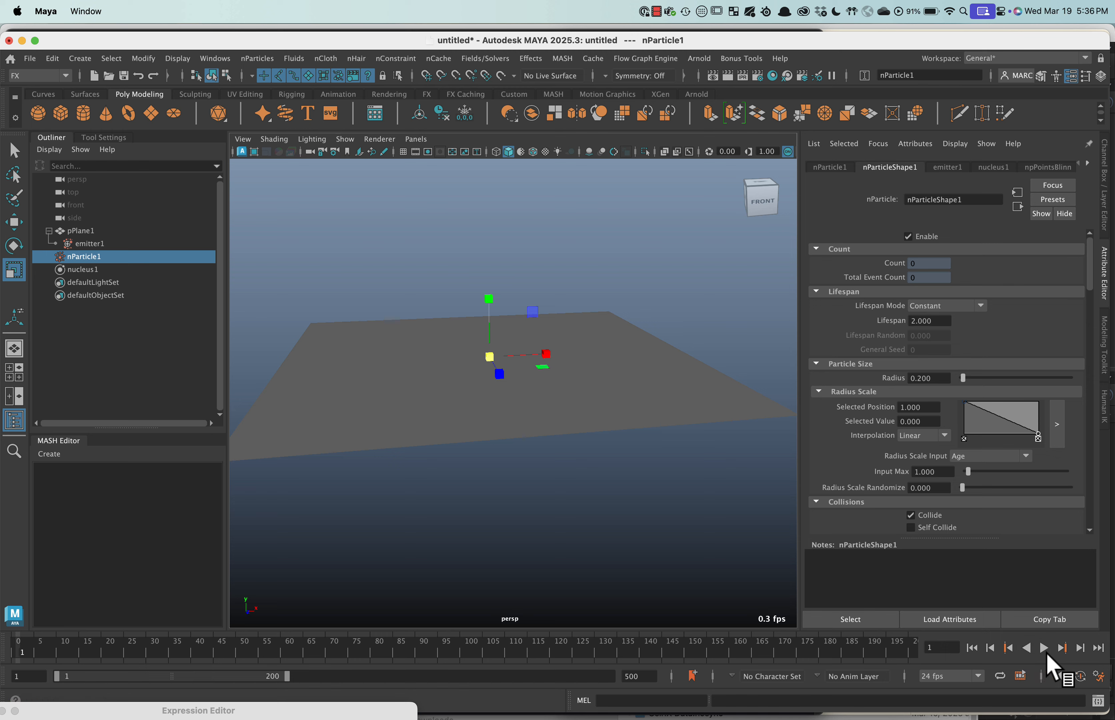
left_click(1044, 648)
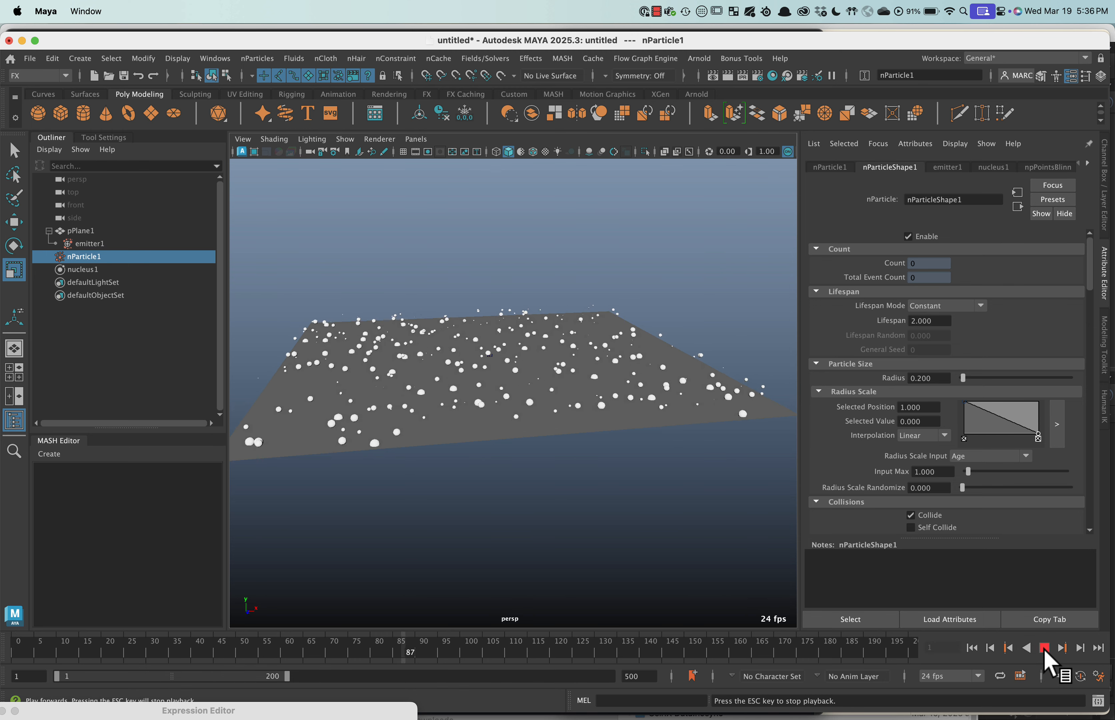
left_click(1045, 649)
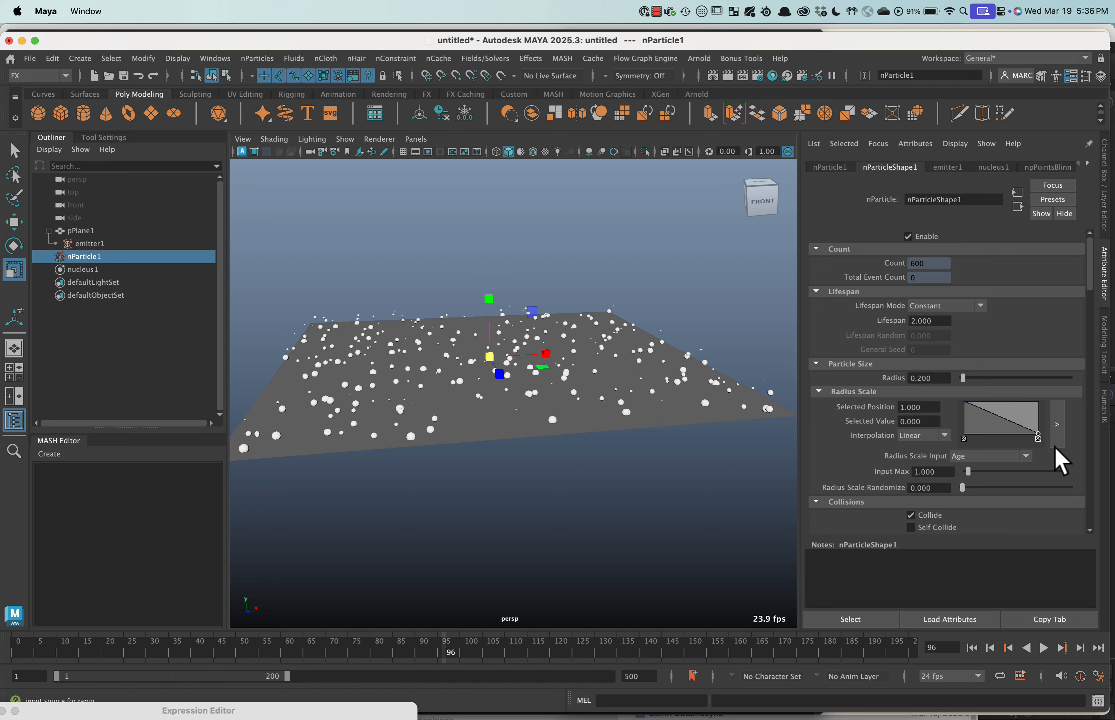
Step: Invert the radius scale ramp so it starts at value 0 and rises to value 1 at position 0.957, and replay the simulation
left_click_drag(1037, 436, 1035, 402)
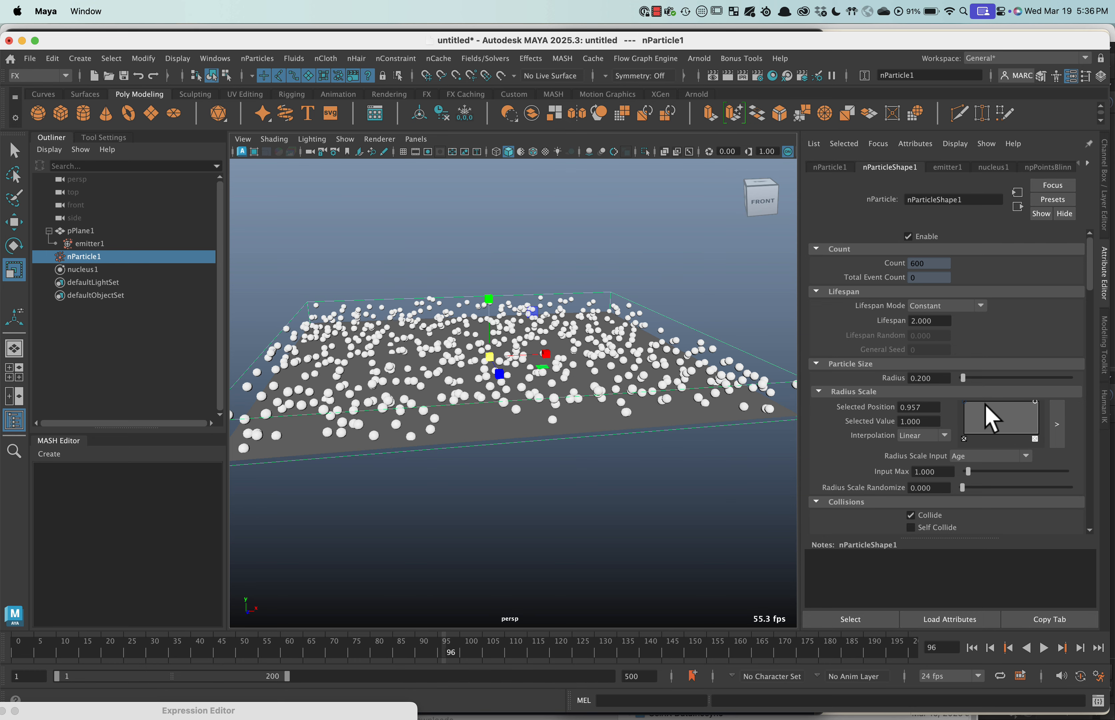
left_click_drag(966, 402, 961, 446)
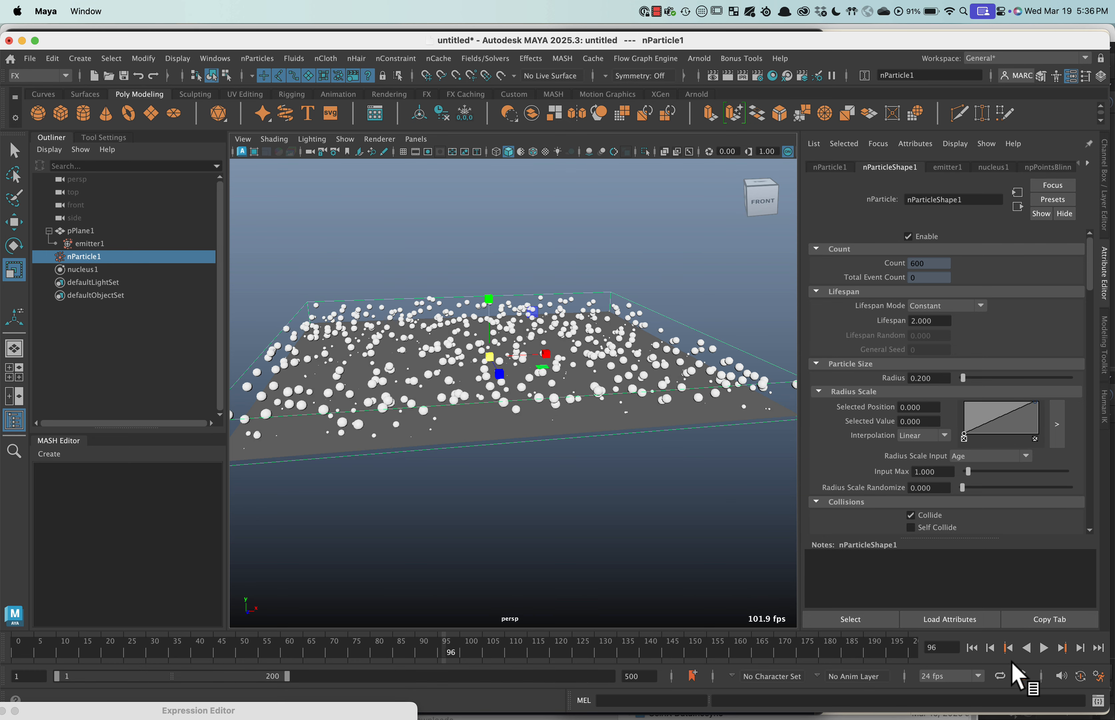
left_click(971, 648)
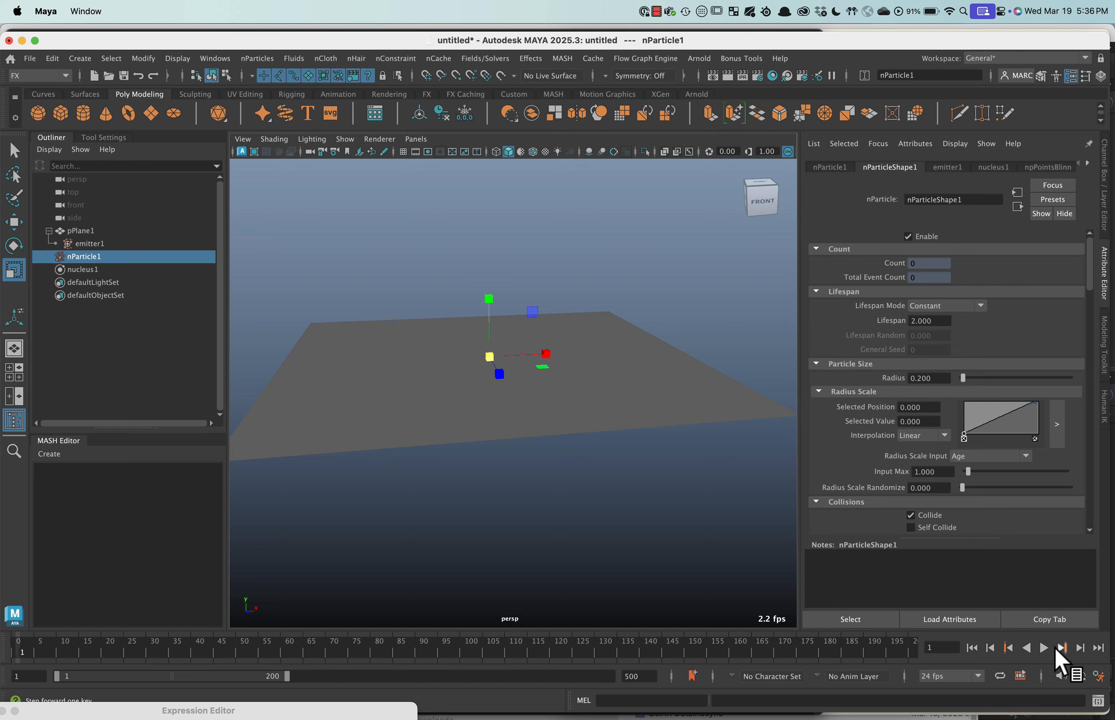
left_click(1044, 649)
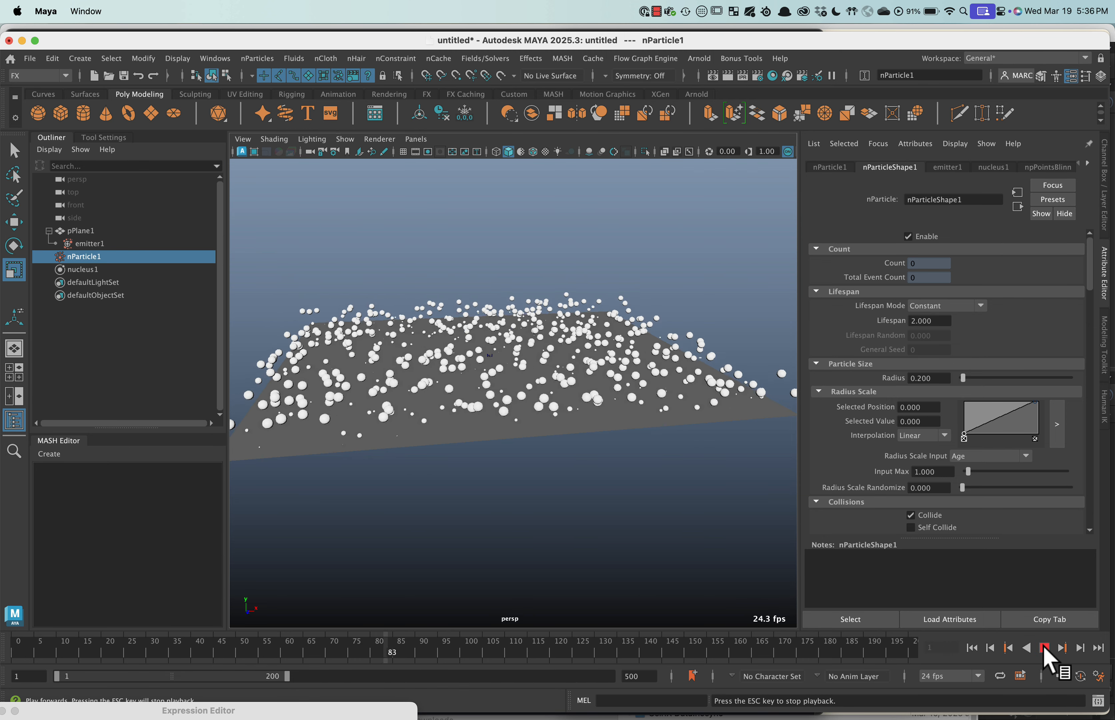
left_click(1044, 649)
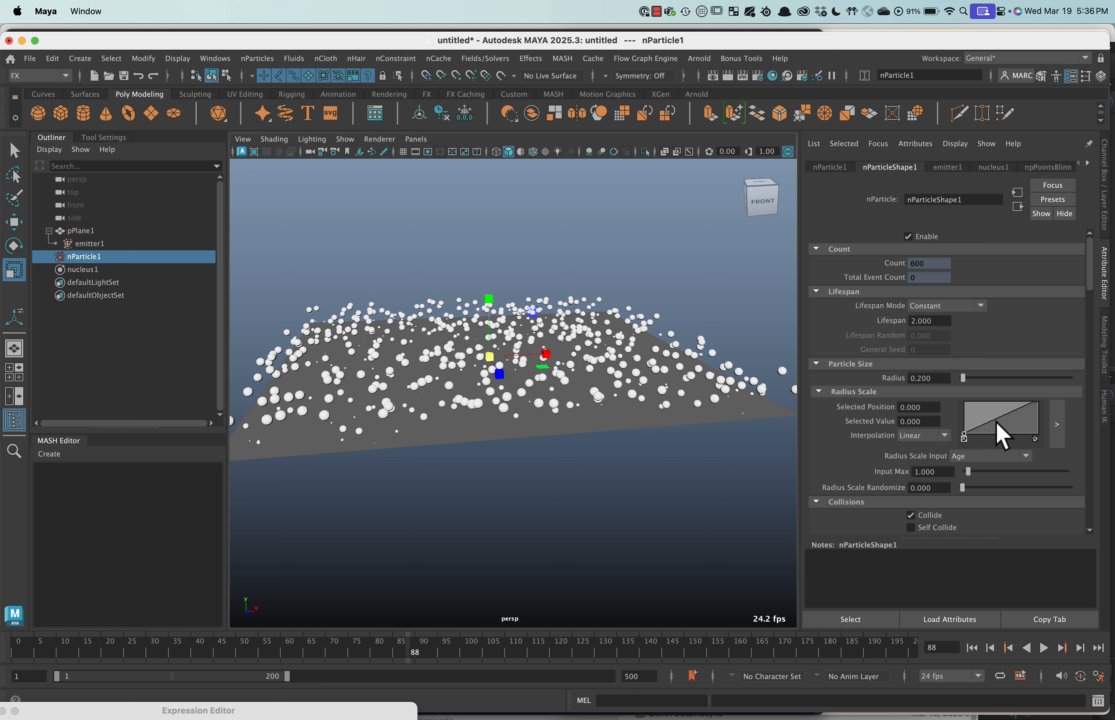
Step: Shape the radius scale ramp to rise from 0 to a plateau and fall to 0 at position 1, and replay the simulation
left_click_drag(989, 423, 1039, 425)
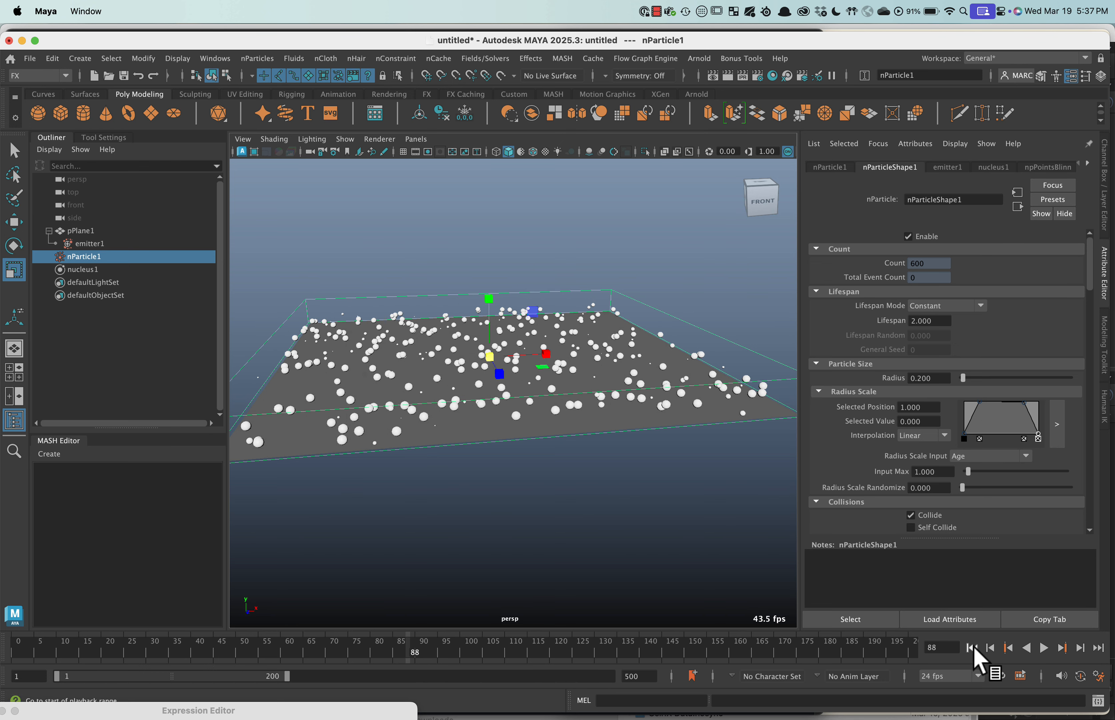
left_click(972, 647)
left_click(1044, 648)
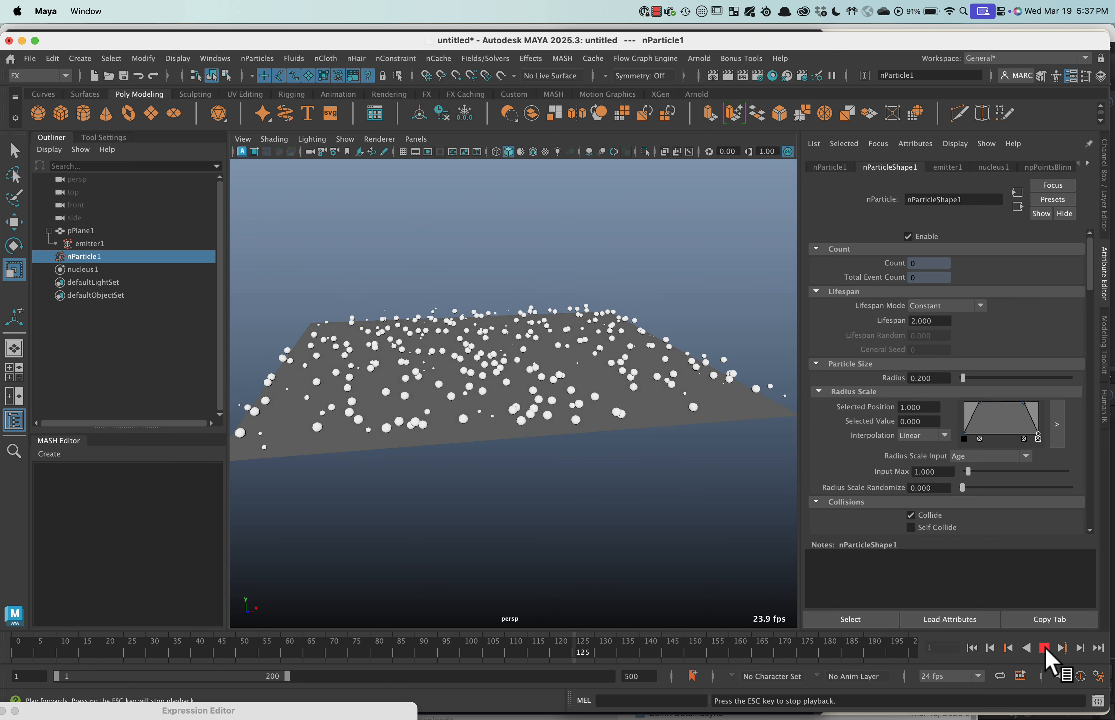
left_click(1044, 647)
left_click(972, 648)
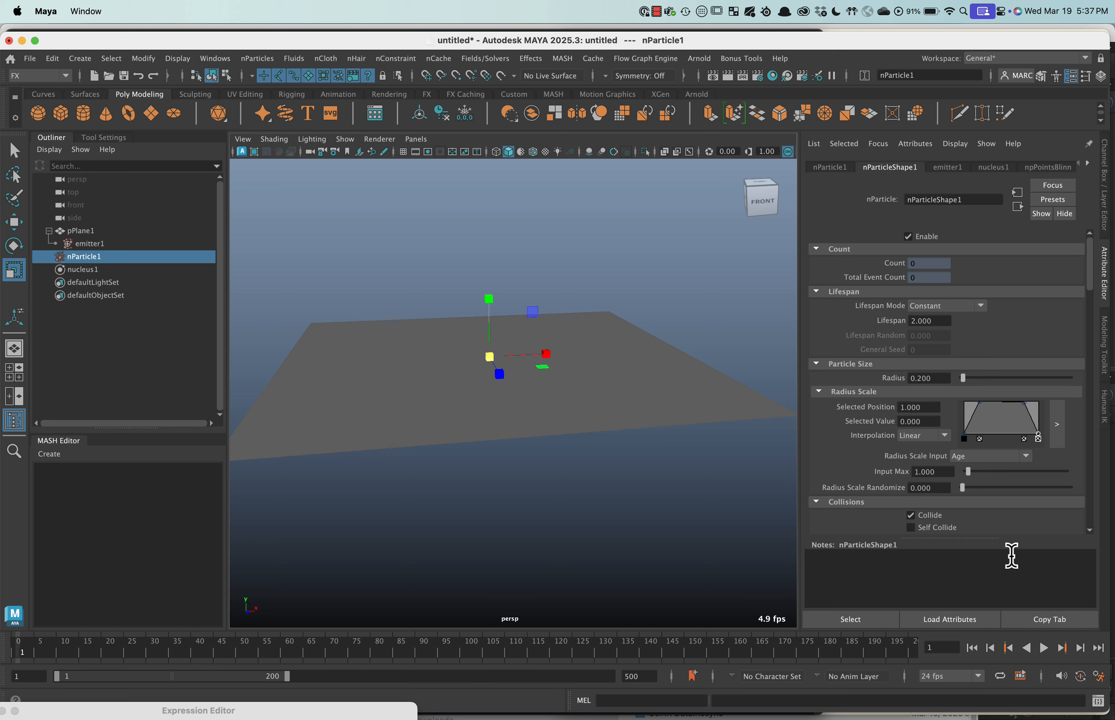
Step: Delete the radius ramp's extra points and raise the remaining point at position 0 to value 1
left_click(1038, 438)
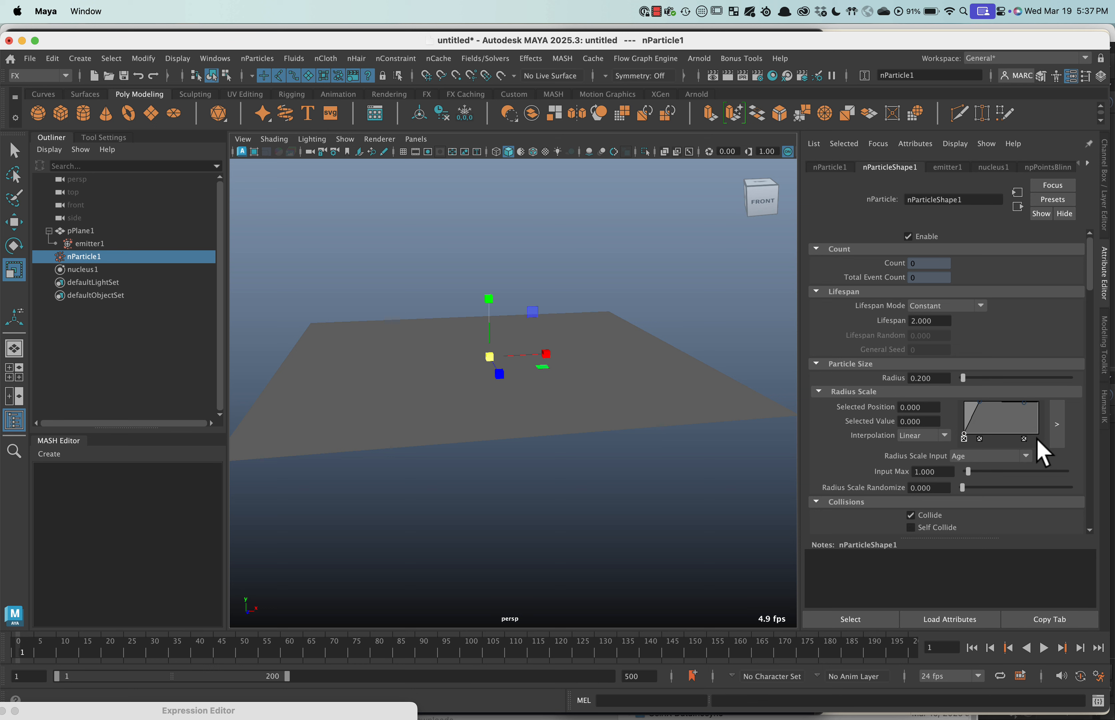
left_click(979, 439)
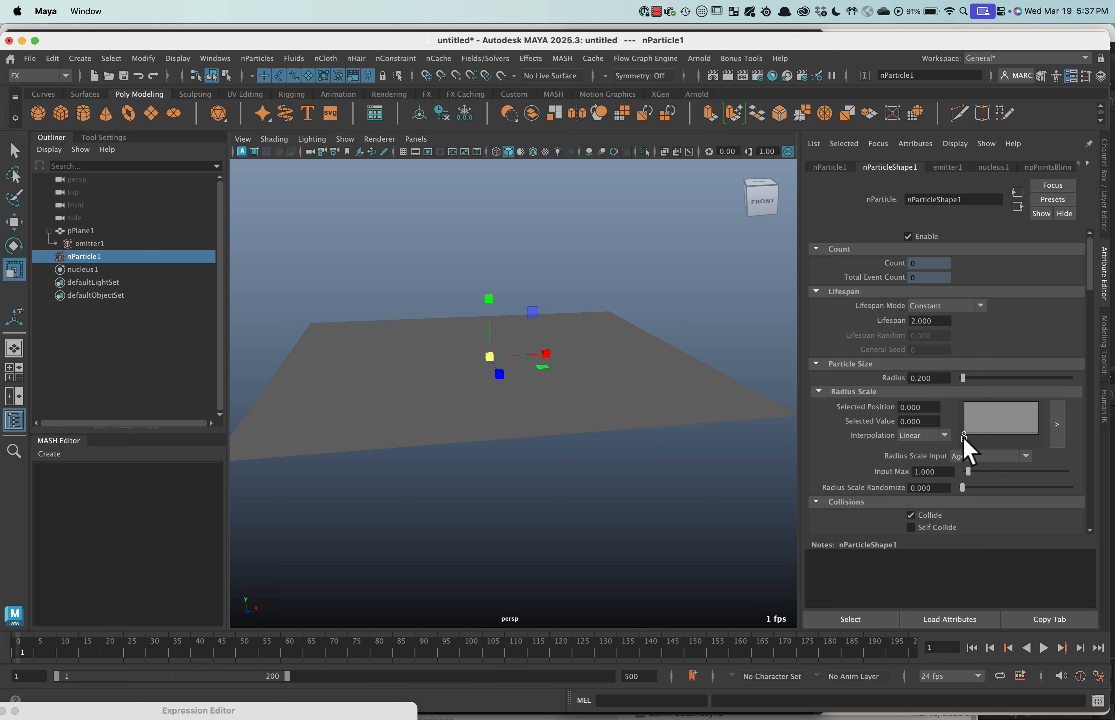
left_click_drag(964, 436, 964, 402)
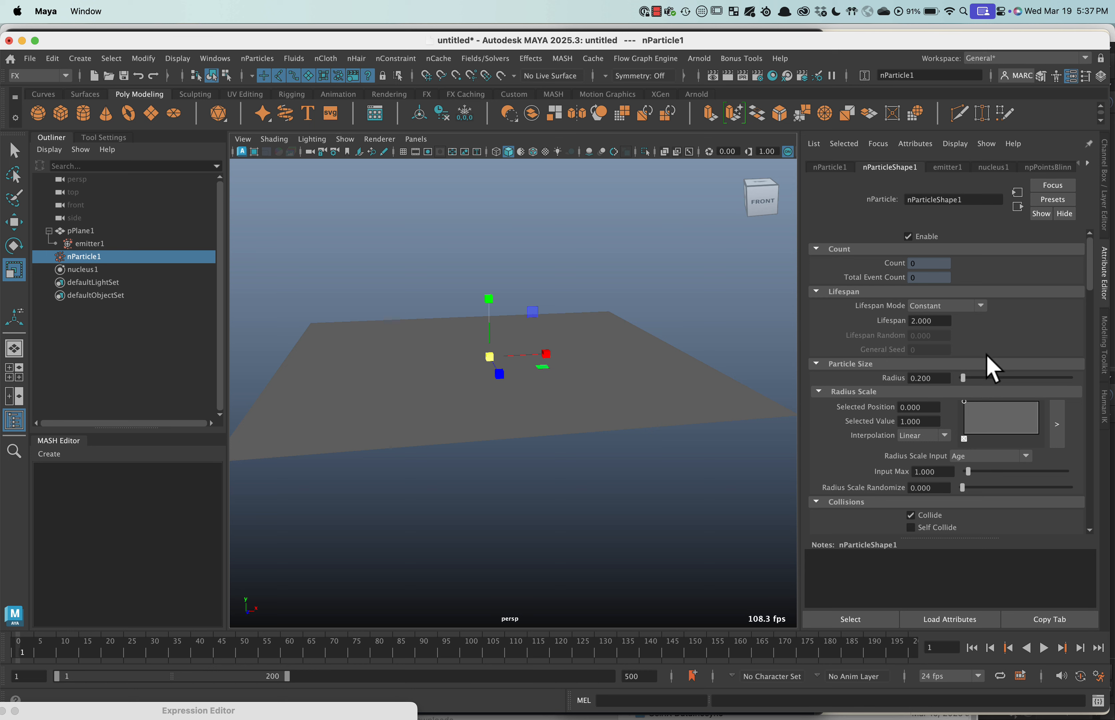
Step: Switch the nParticles' Lifespan Mode to Random range
left_click(951, 307)
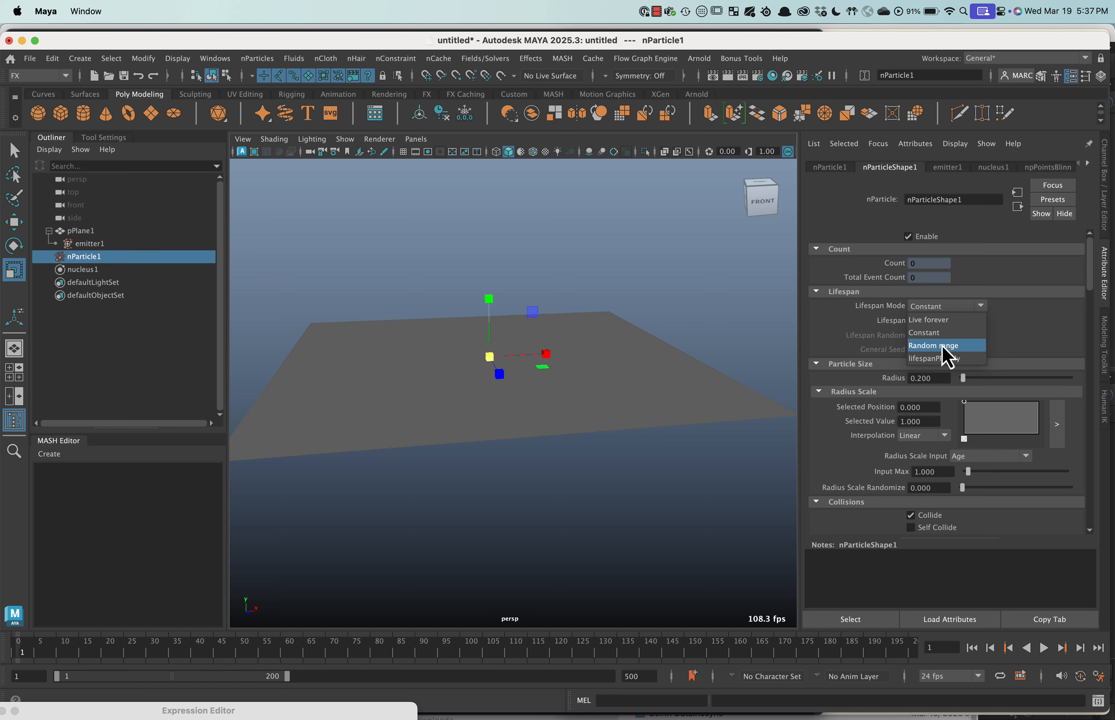
left_click(939, 336)
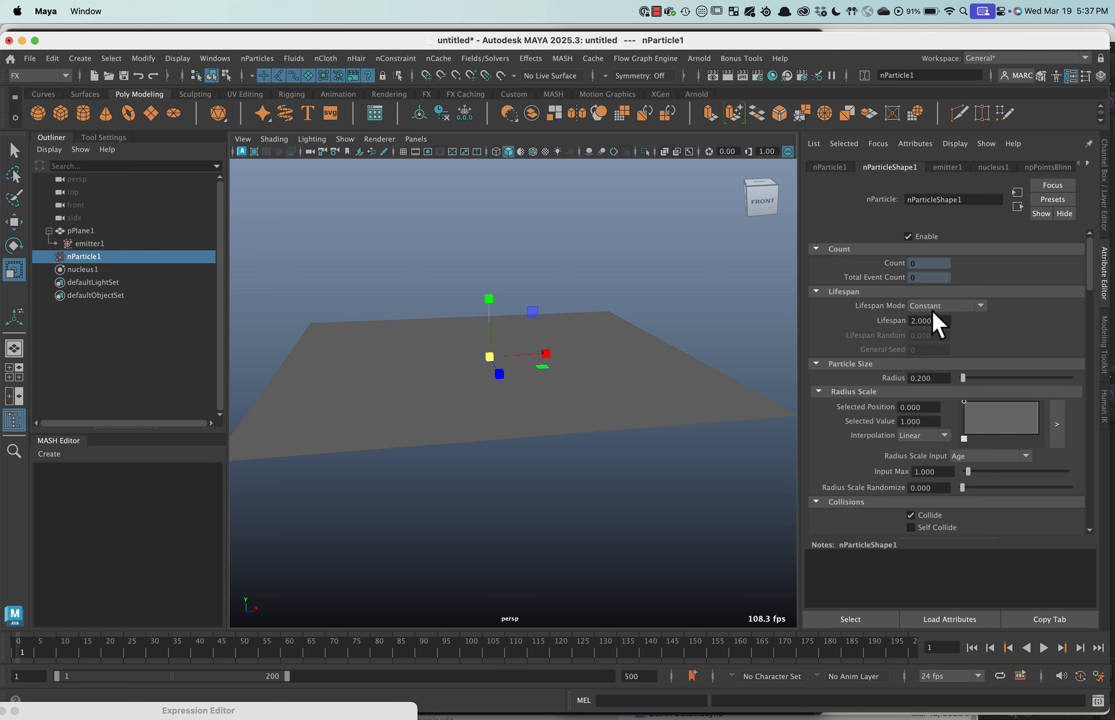
left_click(928, 305)
left_click(936, 346)
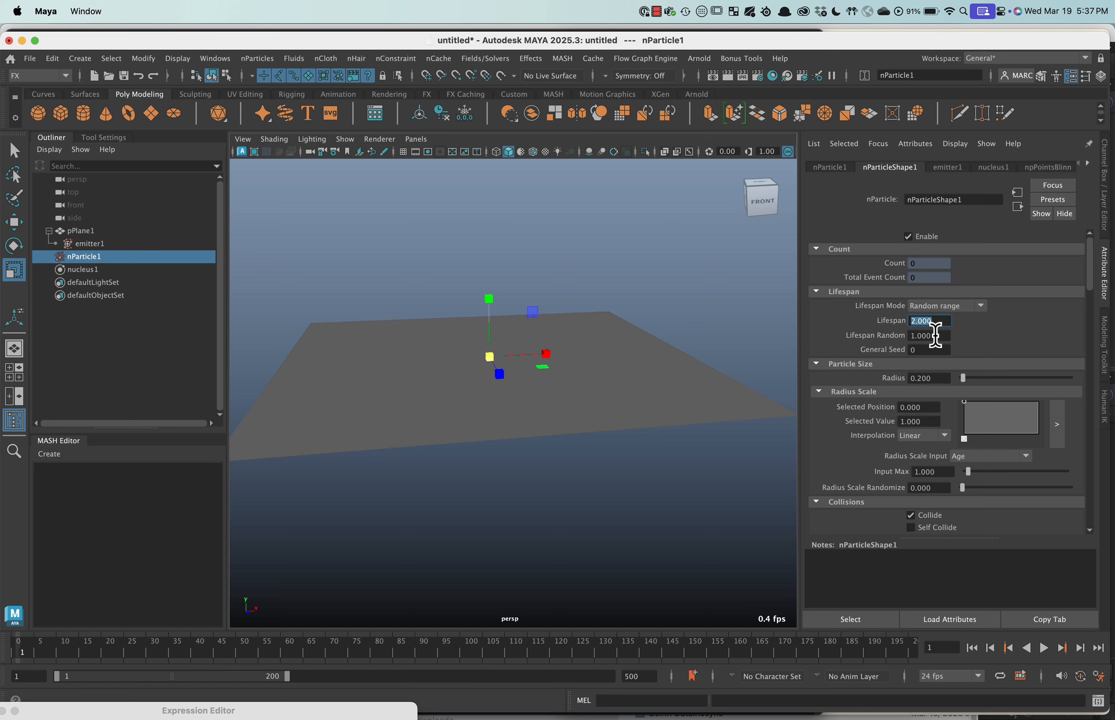
Step: Set the nParticles' Lifespan Mode to Live forever and play the simulation for a moment
left_click(937, 306)
left_click(936, 322)
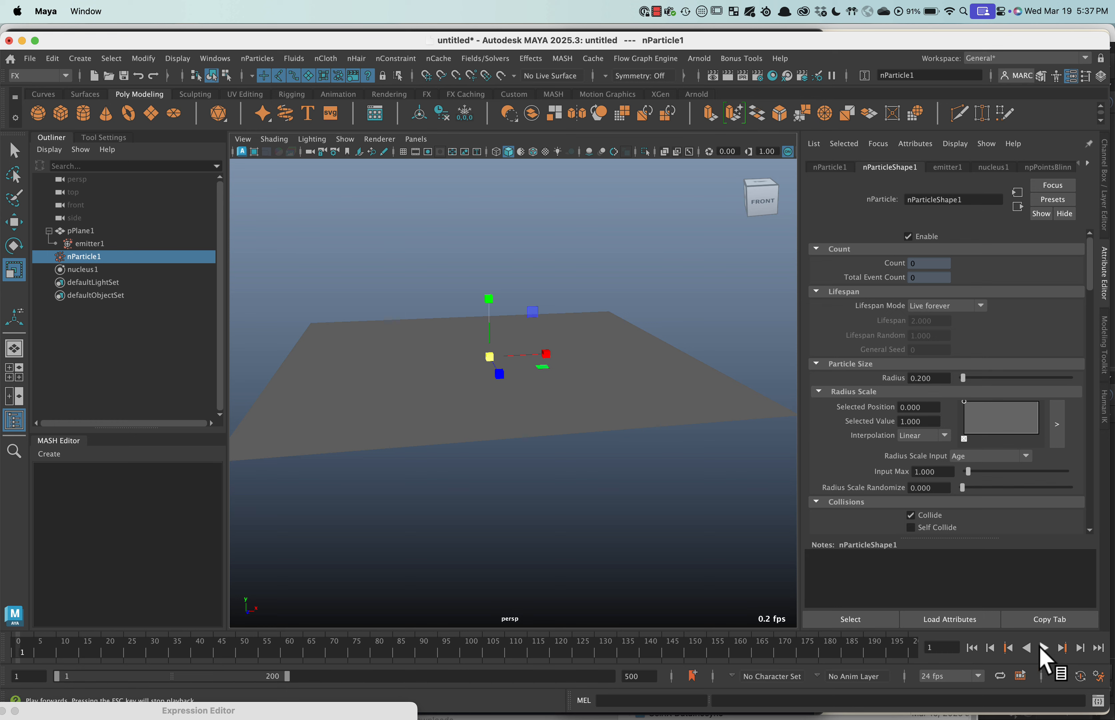
left_click(1044, 649)
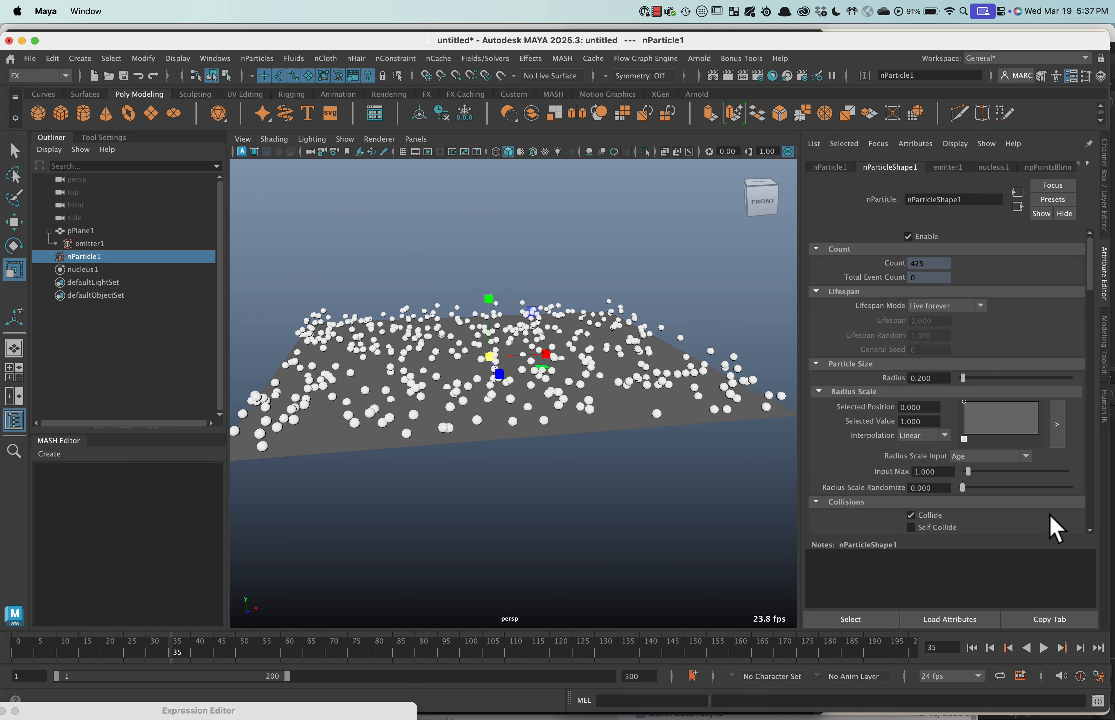
Step: Set the Radius Scale Input to Randomized ID and ramp the radius scale down to value 0 at position 1
left_click(990, 455)
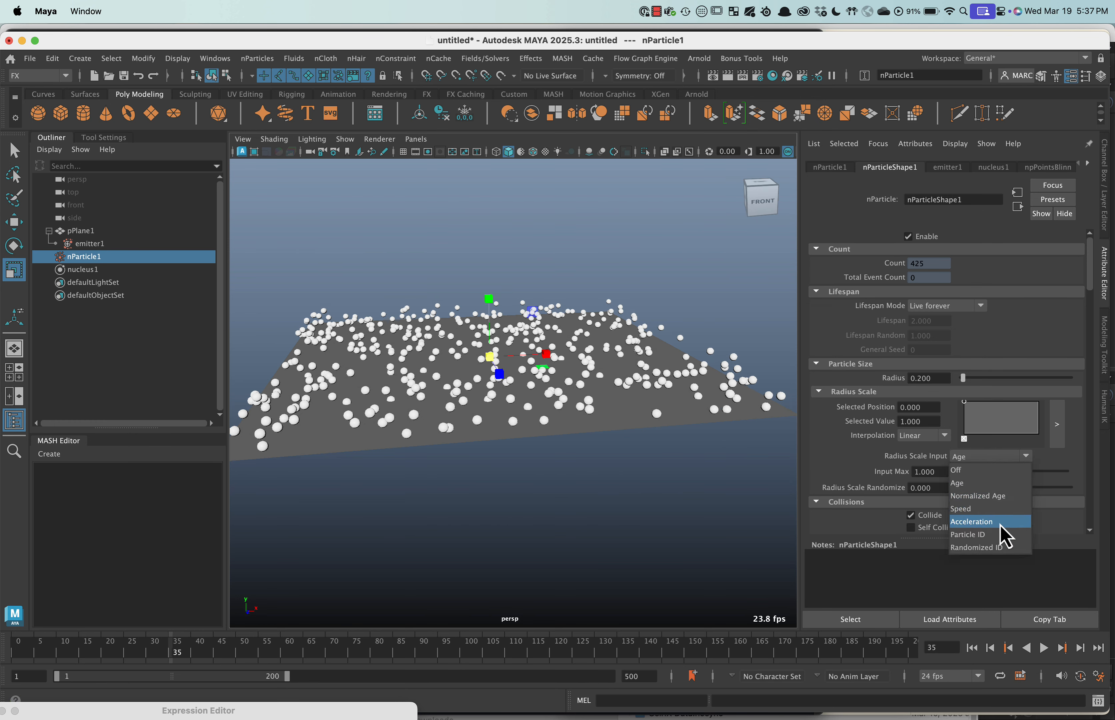
left_click(1008, 547)
left_click(1033, 416)
left_click_drag(1033, 417, 1046, 439)
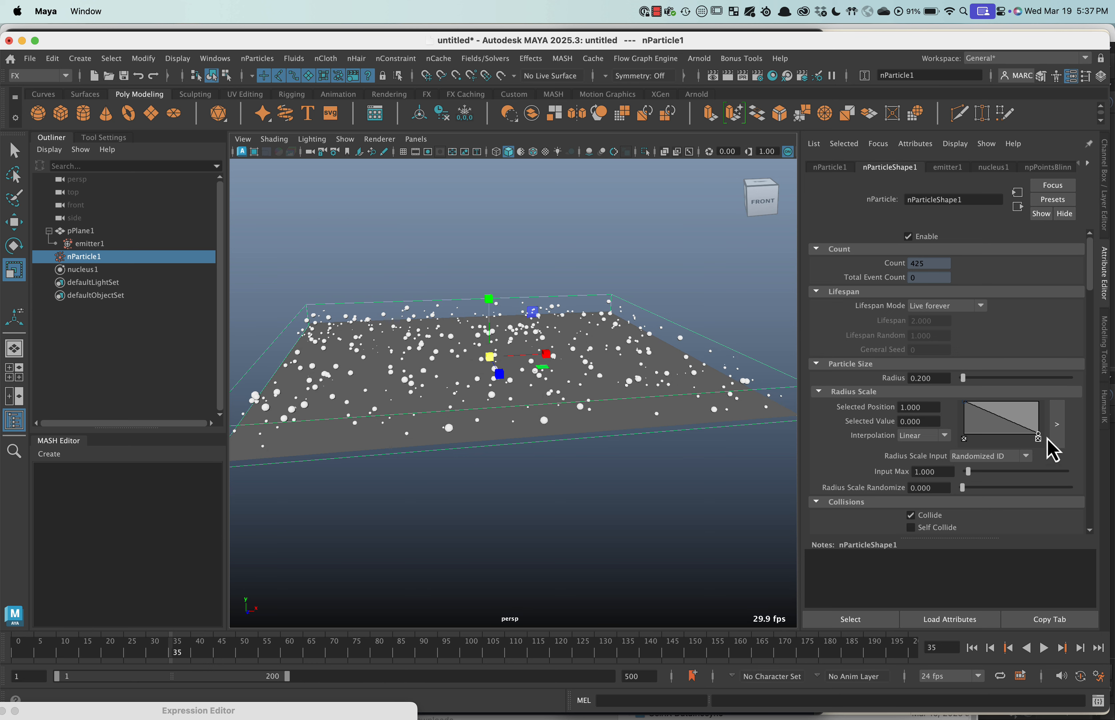
Step: Replay the simulation from the start, examine the variation in sphere sizes over the plane, and rewind
left_click(972, 647)
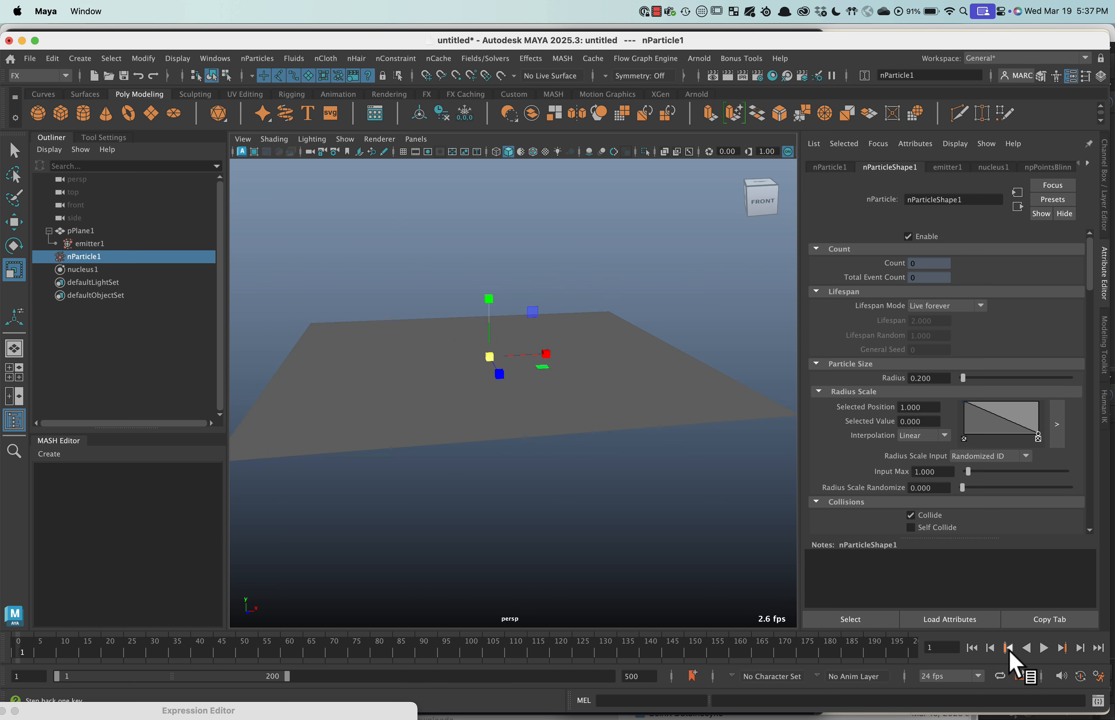
left_click(1043, 648)
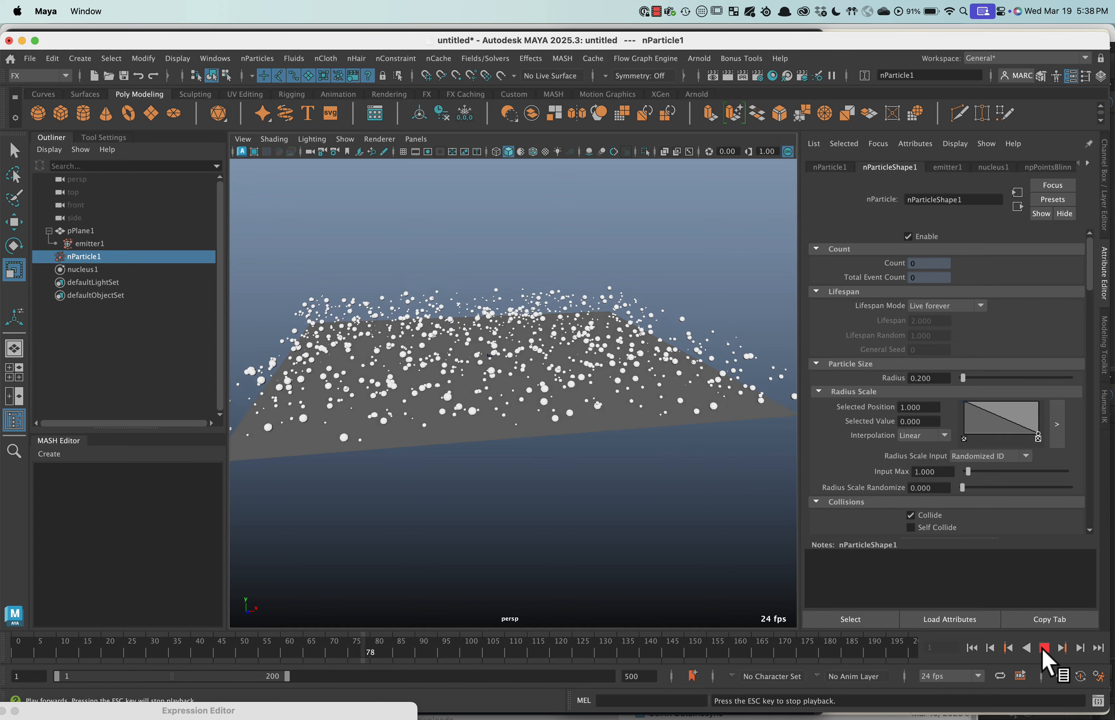
left_click(1044, 648)
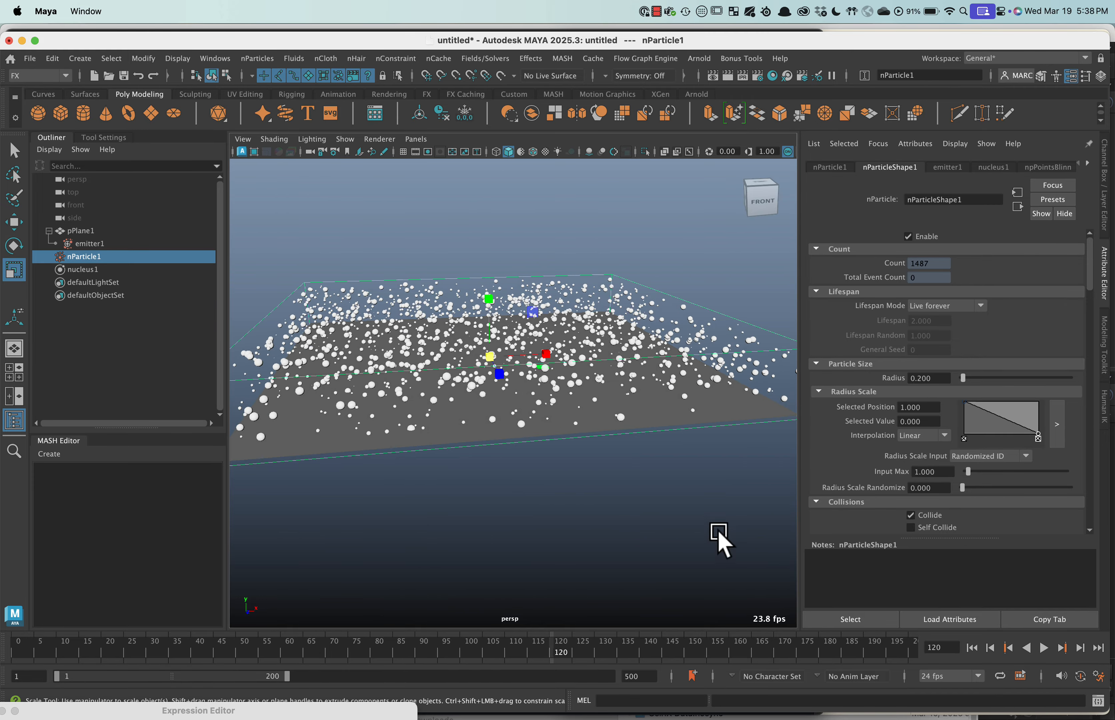
left_click_drag(720, 540, 472, 478, "alt")
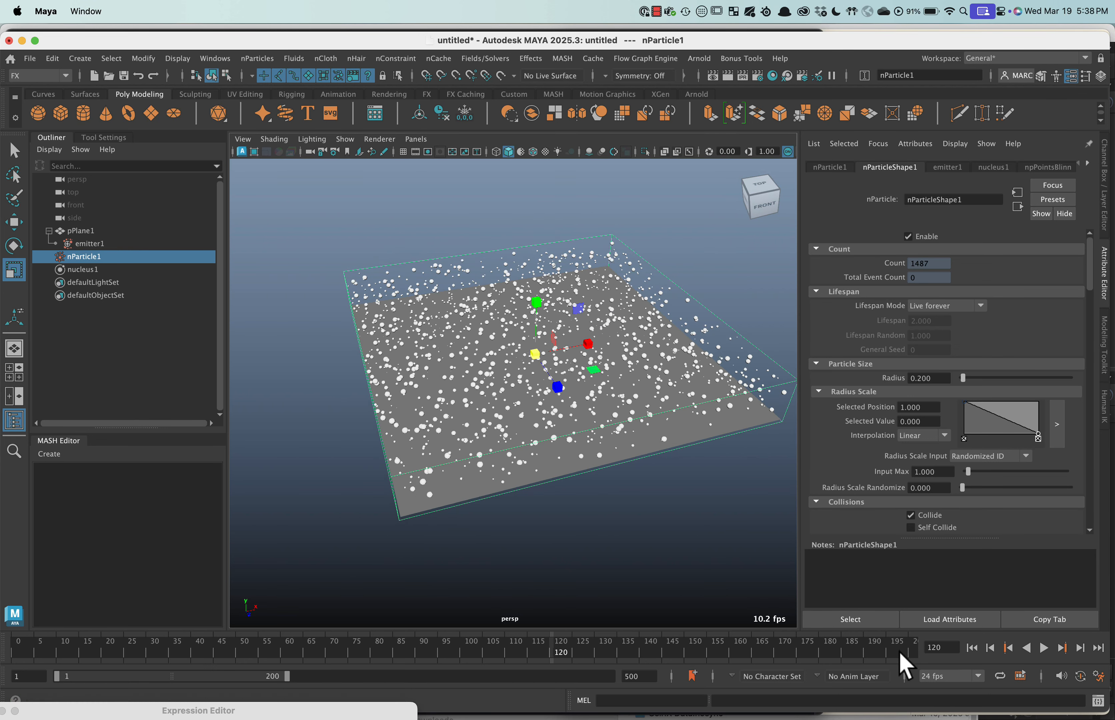
left_click(972, 649)
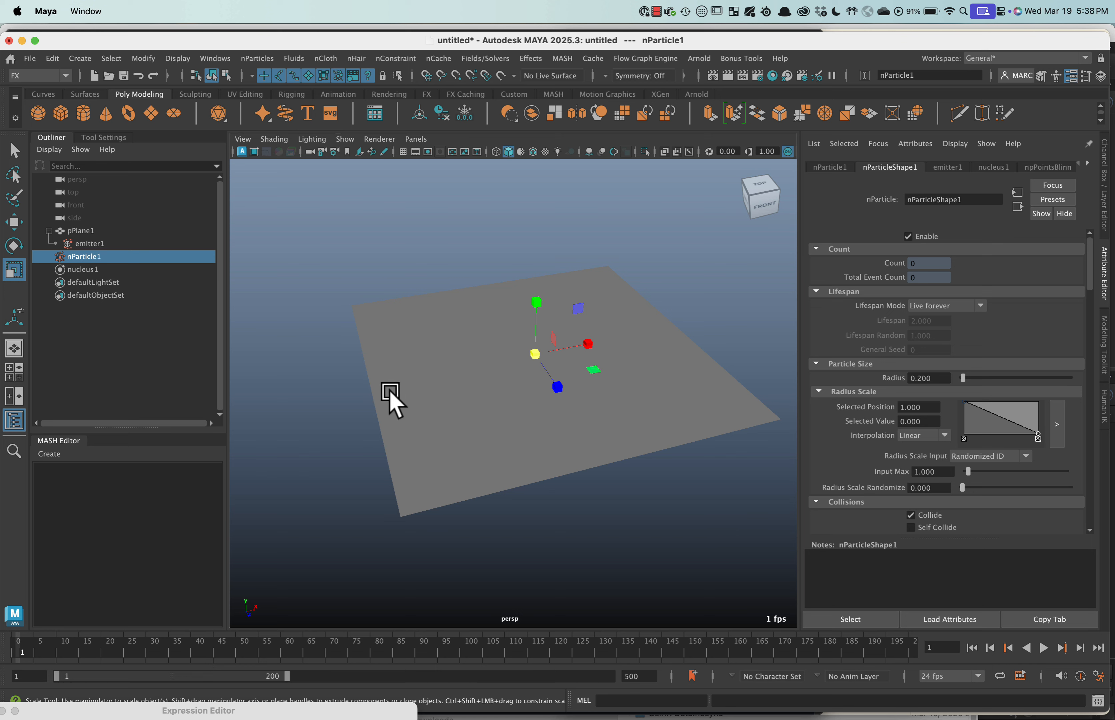
Step: Create a polygon cube and raise it 2.12 units in Y above the plane's centre
left_click(66, 117)
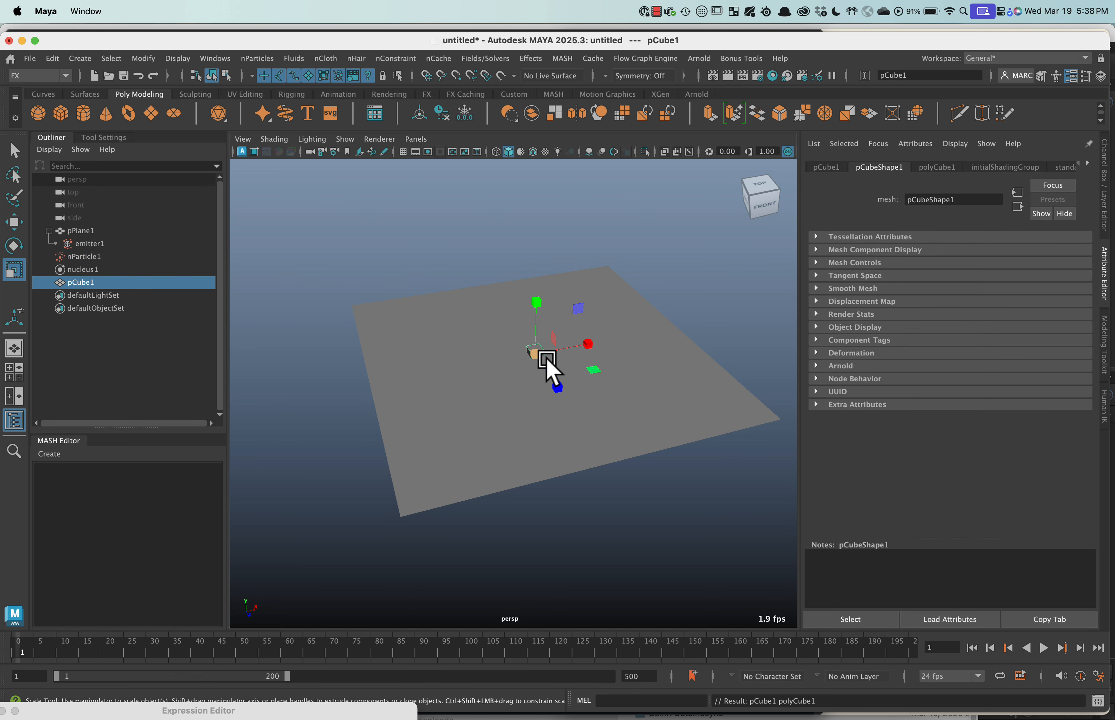
key("w")
left_click_drag(540, 336, 535, 298)
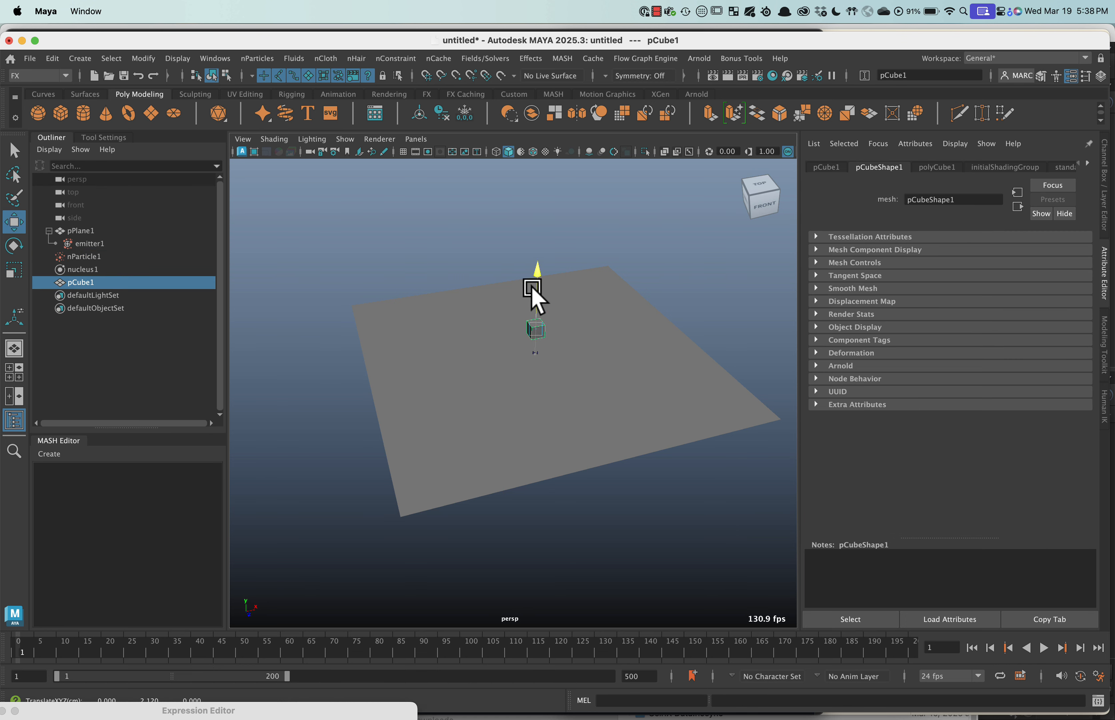
Step: Set the cube's width to 4 and its width subdivisions to 4
left_click(1106, 216)
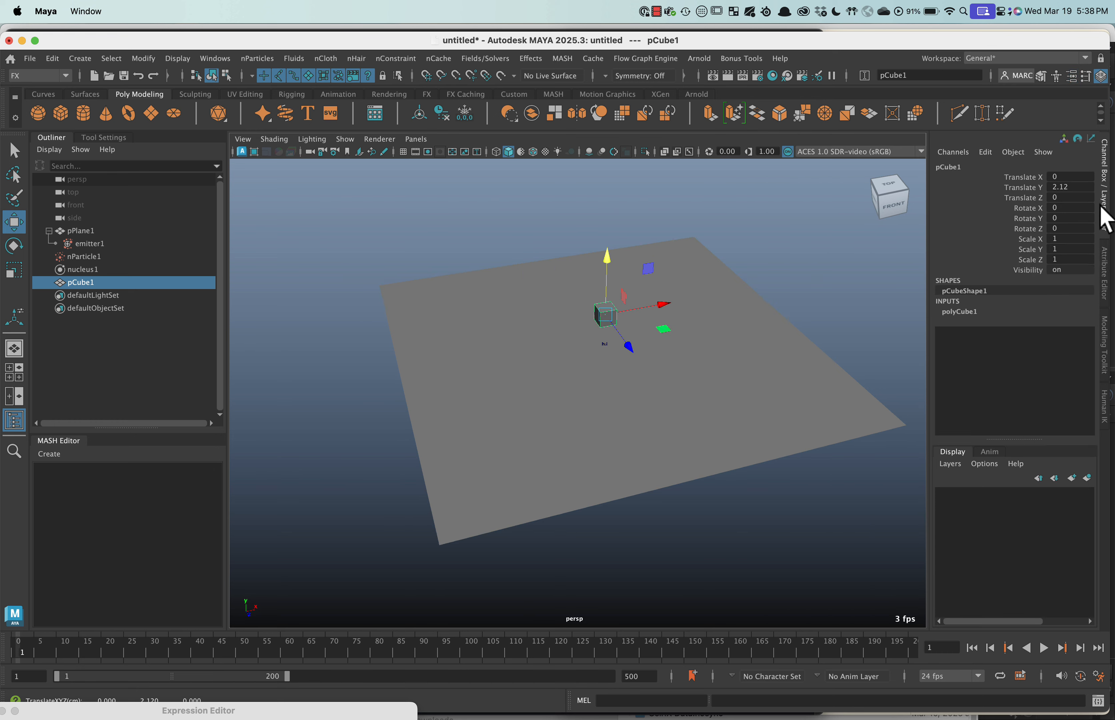
left_click(975, 313)
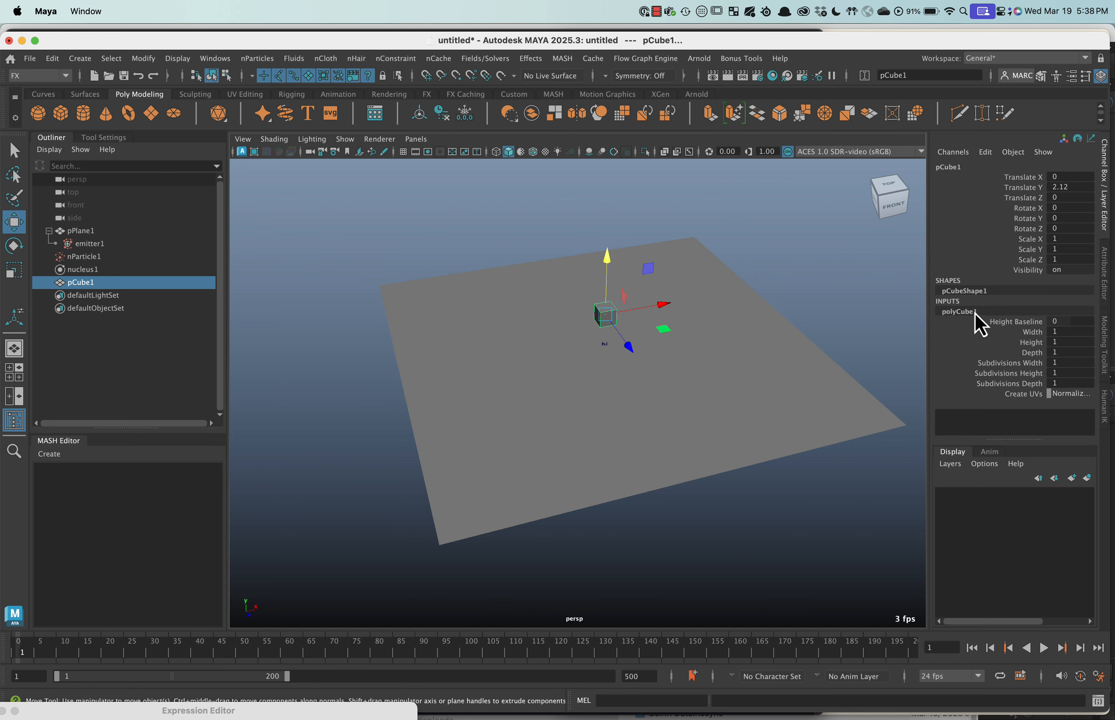
left_click(1036, 354)
mouse_move(829, 331)
middle_mouse_down()
mouse_move(795, 324)
mouse_move(834, 332)
middle_mouse_up()
key("super+z")
left_click(1030, 332)
left_click(1000, 363)
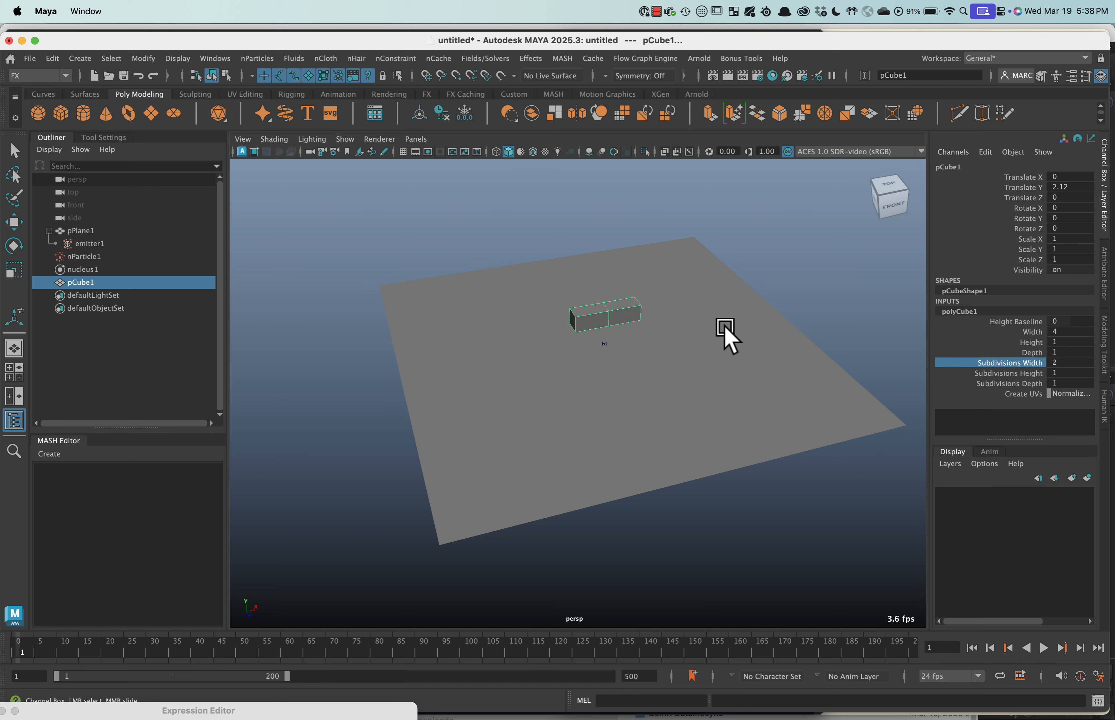
middle_click_drag(725, 328, 731, 328)
left_click_drag(637, 329, 613, 324, "alt")
right_click_drag(613, 324, 676, 327, "alt")
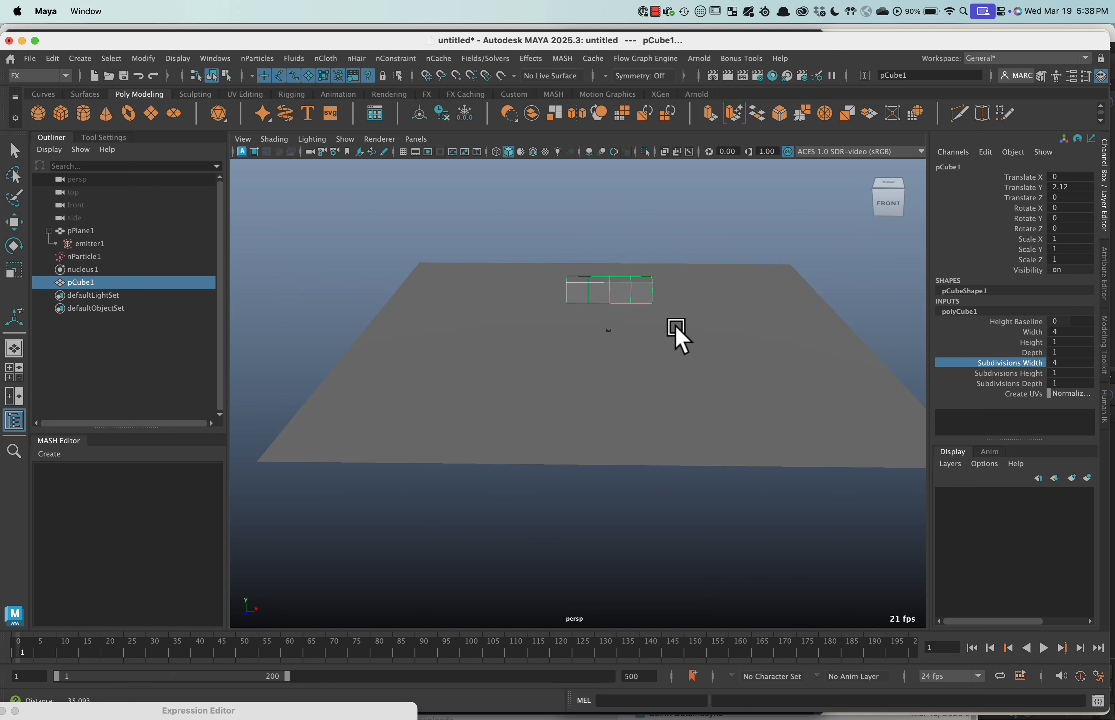
Step: Scale the elongated cube uniformly to about 1.543
key("w")
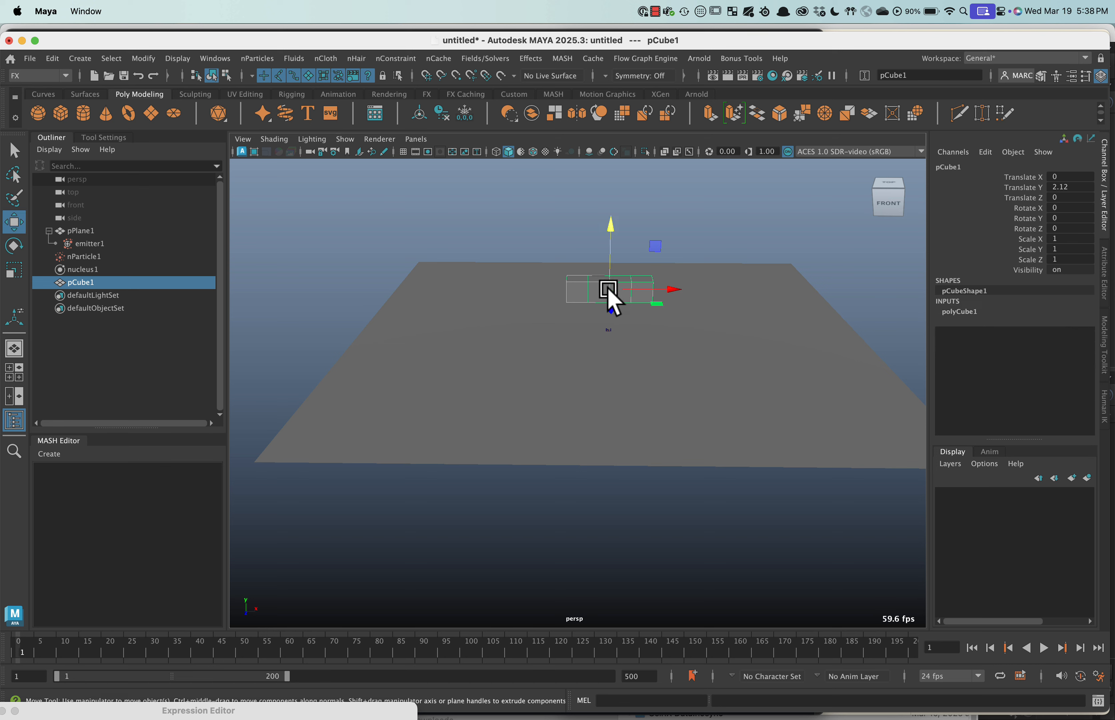
key("r")
mouse_move(609, 288)
left_mouse_down()
mouse_move(630, 294)
mouse_move(614, 289)
left_mouse_up()
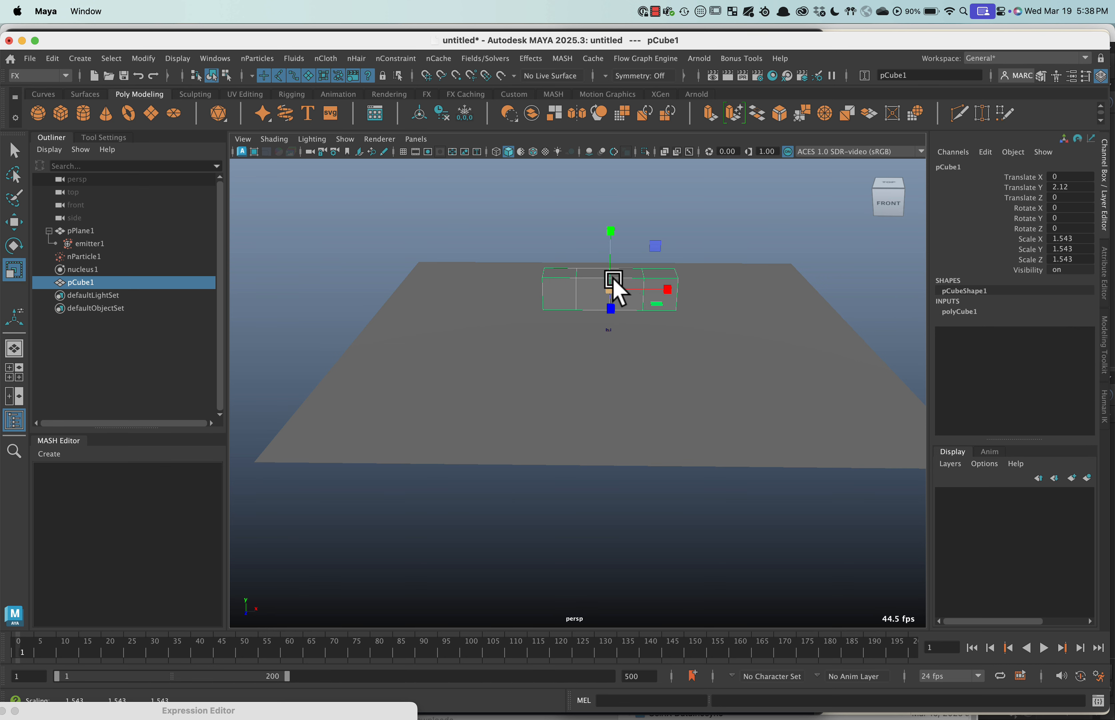
Step: Select the cube's middle vertices, adjust the soft selection falloff, and scale them up to bulge the middle
right_click_drag(693, 225, 606, 231)
left_click_drag(596, 251, 613, 312)
key("b")
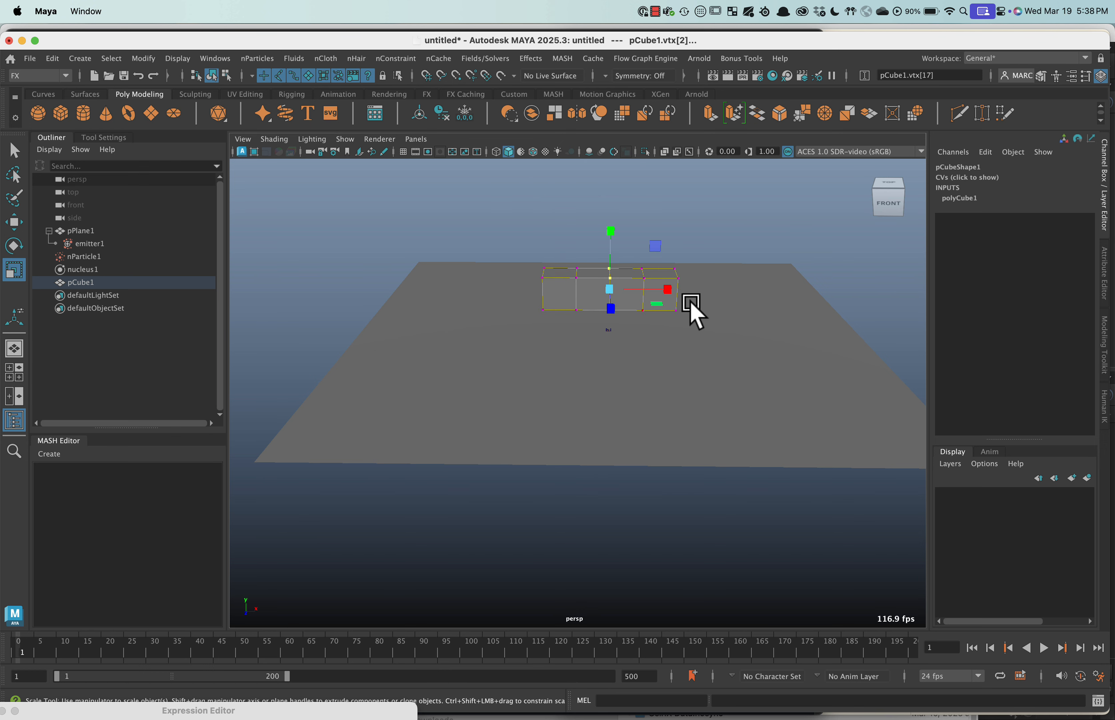
left_click_drag(910, 303, 137, 325)
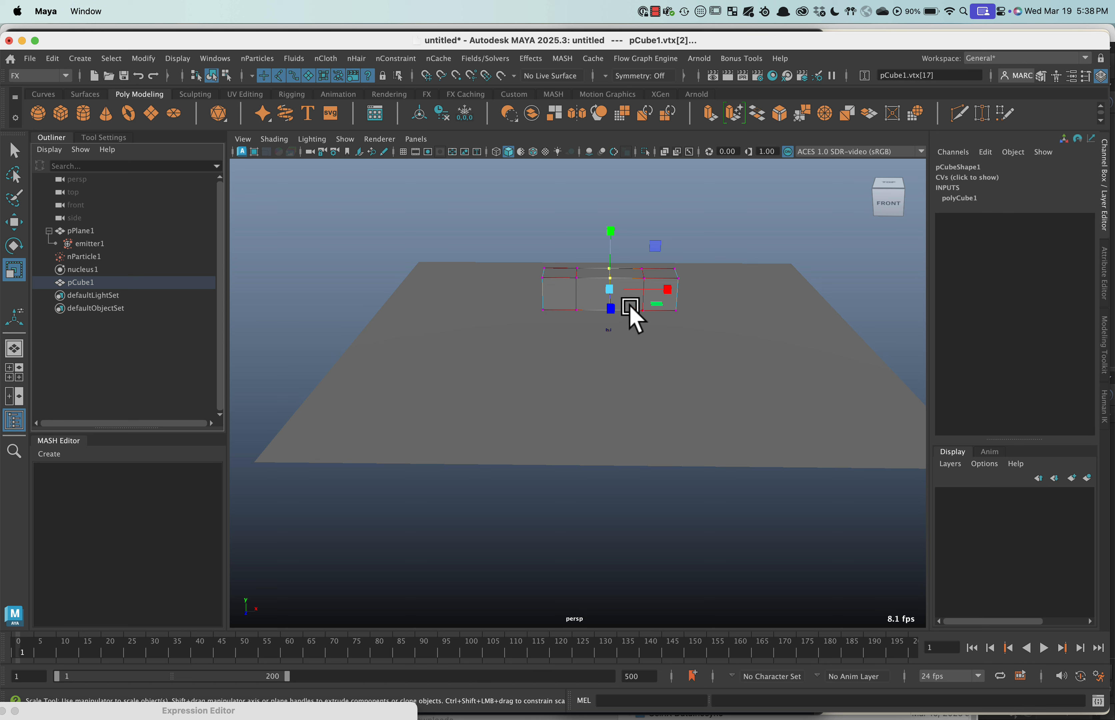
left_click_drag(610, 290, 552, 321)
Step: Select the vertices at both ends of the cube and scale them inward without soft selection
left_click_drag(686, 255, 680, 336, "shift")
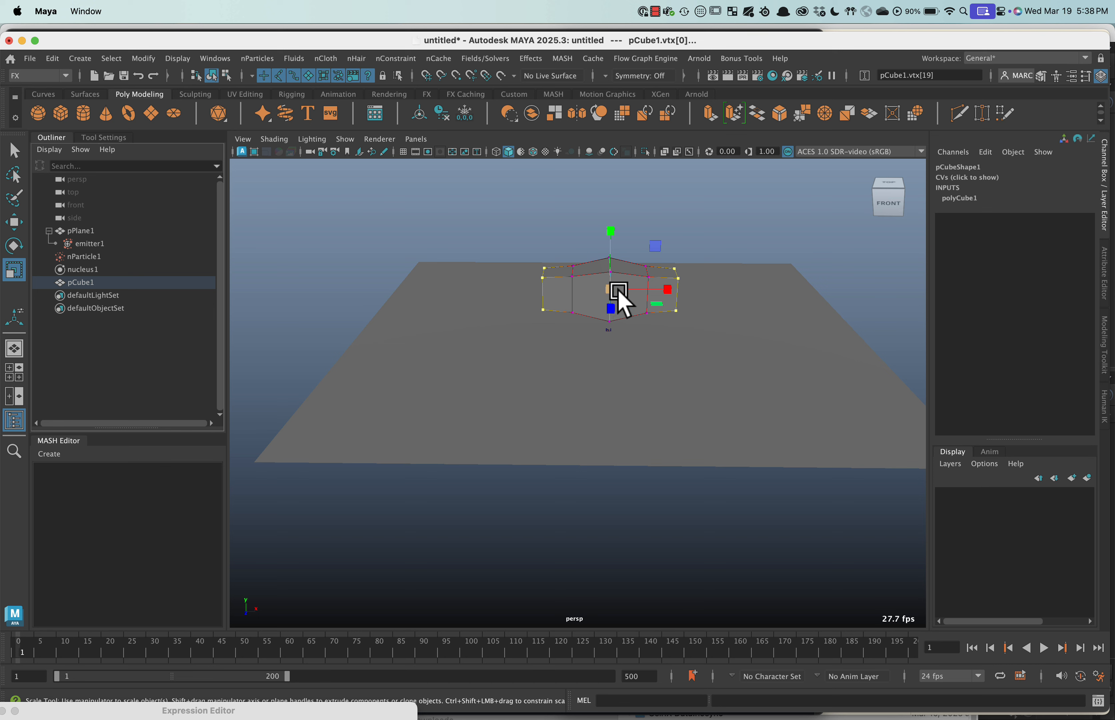
key("b")
left_click_drag(619, 291, 594, 297)
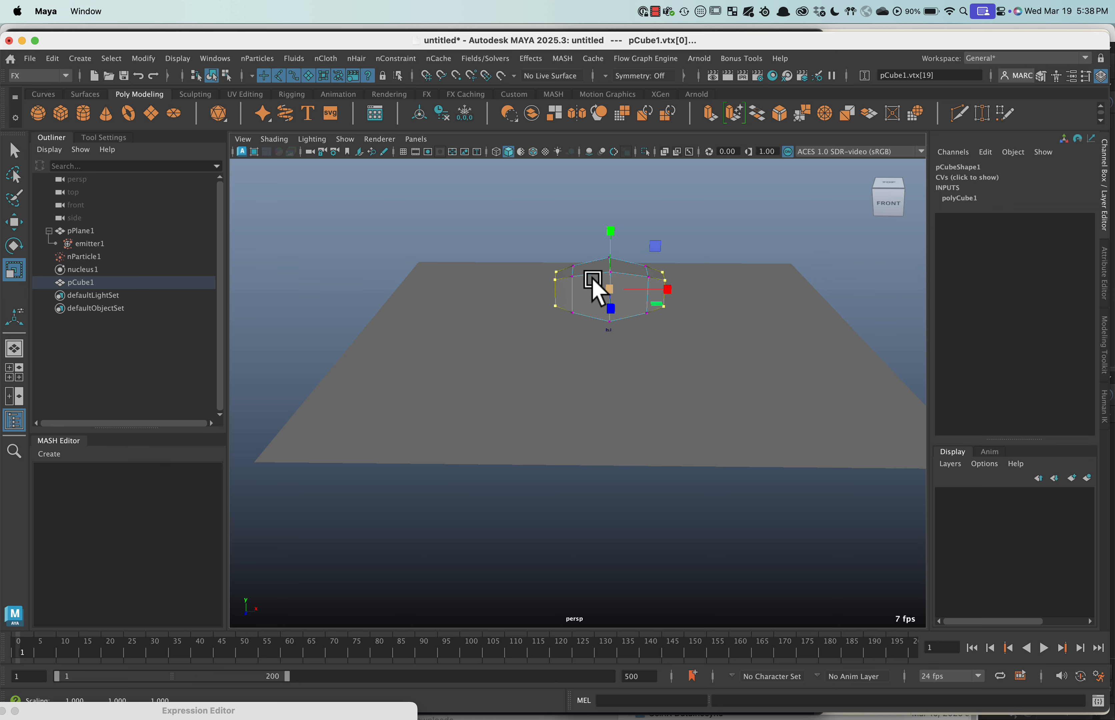
Step: Return the shaped cube to object mode, preview its smoothing, and apply Smooth with one division
right_click_drag(598, 286, 628, 267)
key("3")
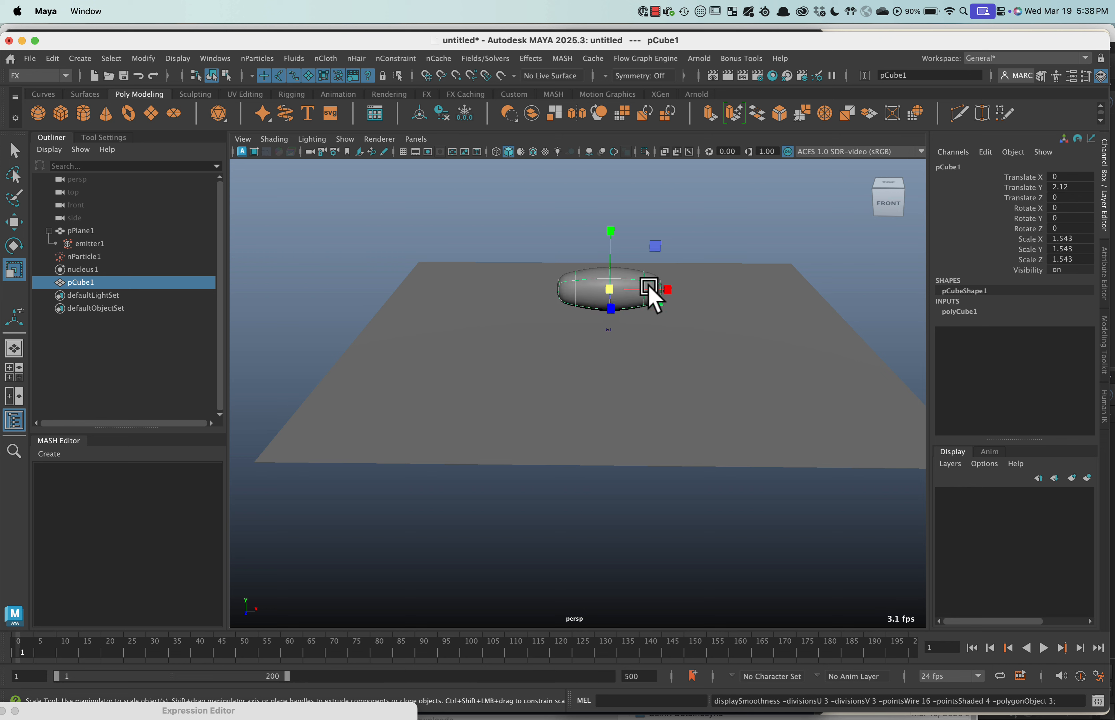
key("1")
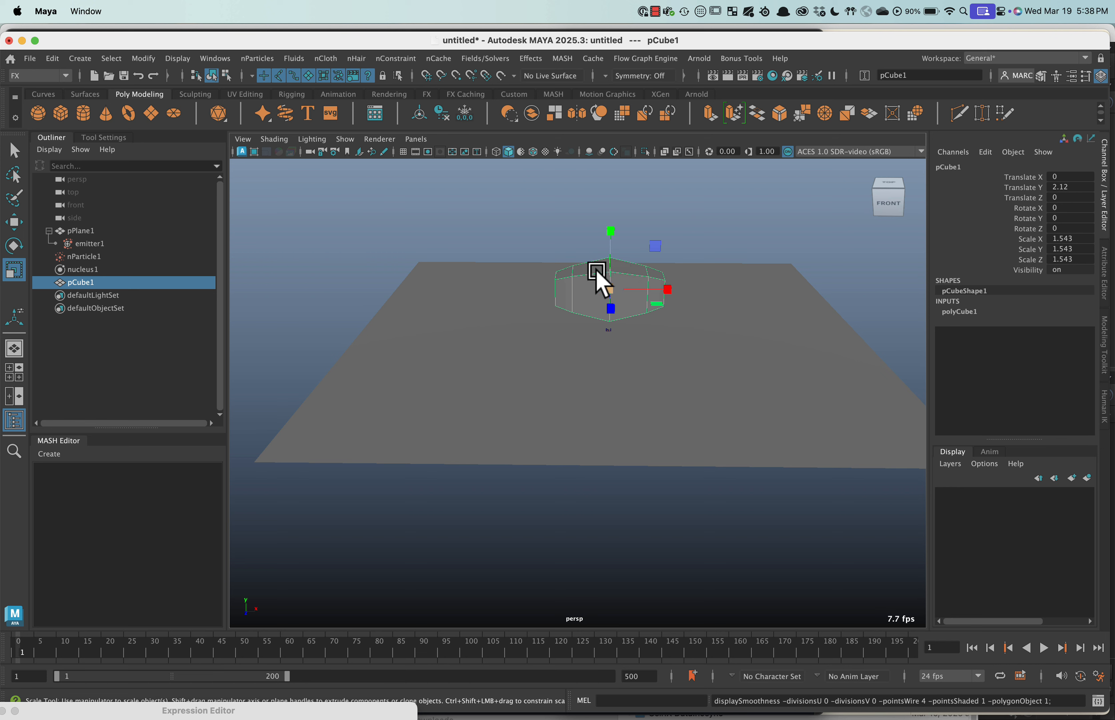
right_click(598, 273, "shift")
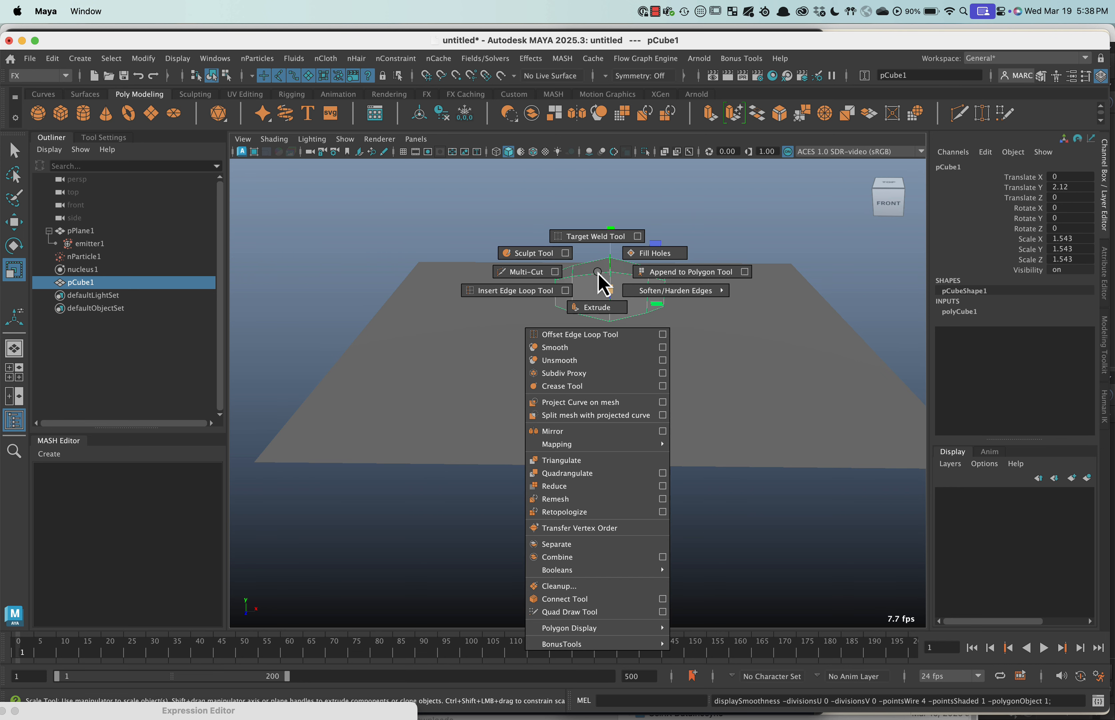
left_click(595, 347)
Step: Freeze the smoothed cube's transformations and delete its construction history
left_click(645, 294)
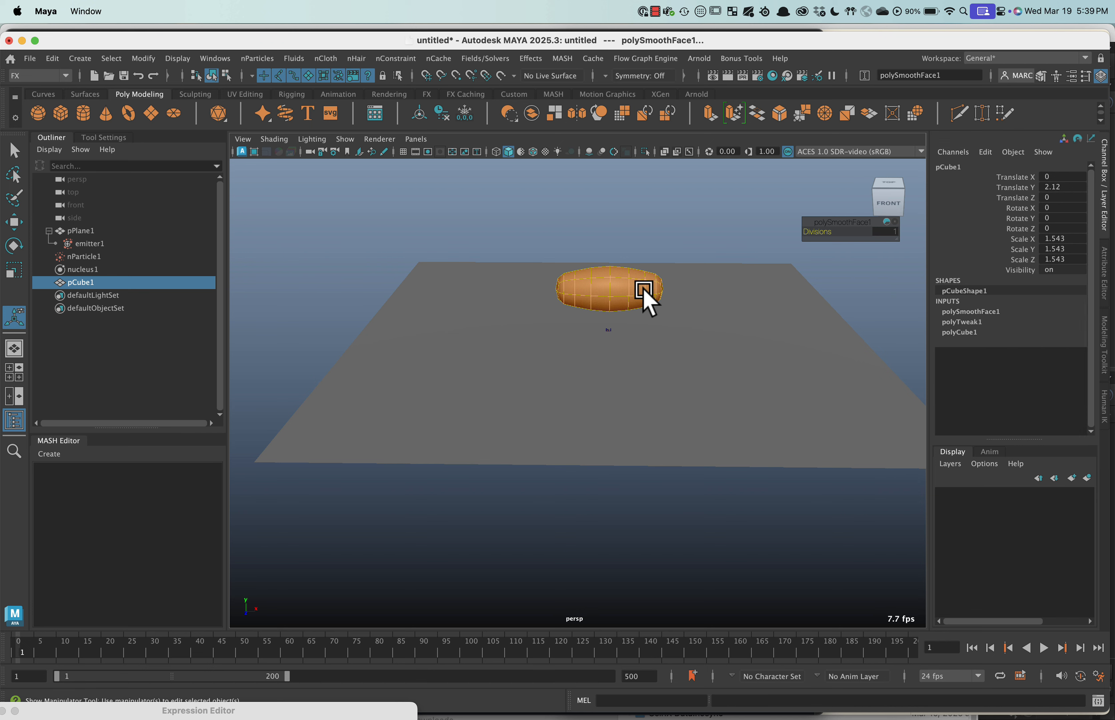
left_click_drag(642, 294, 620, 311, "alt")
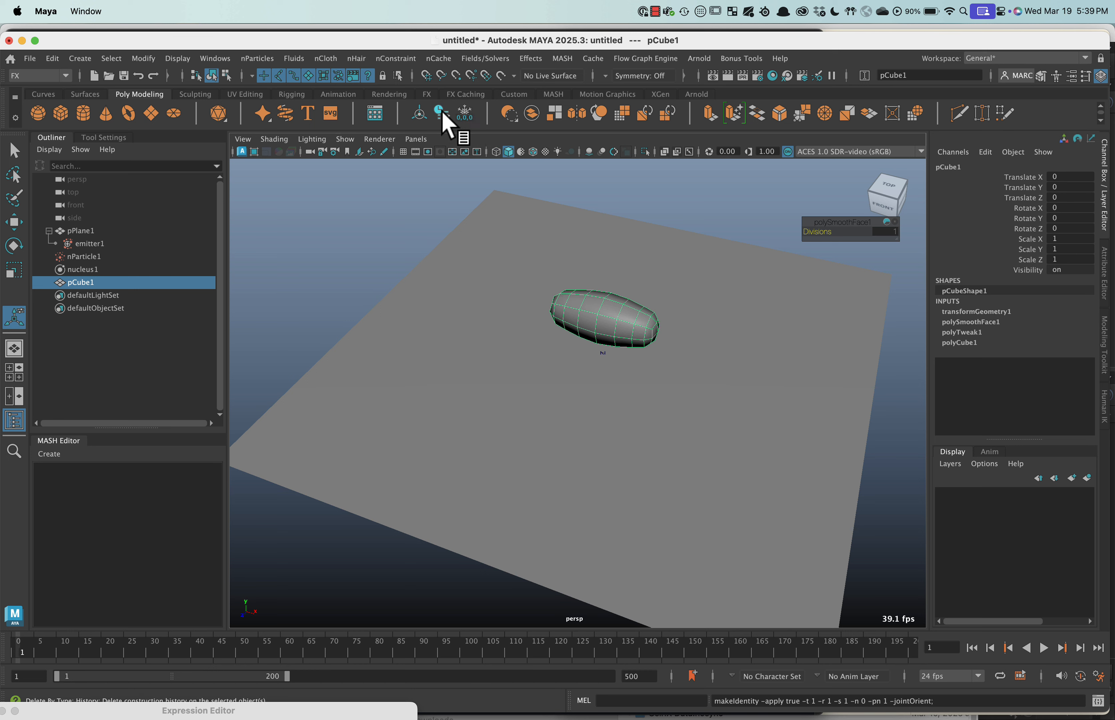
left_click(465, 115)
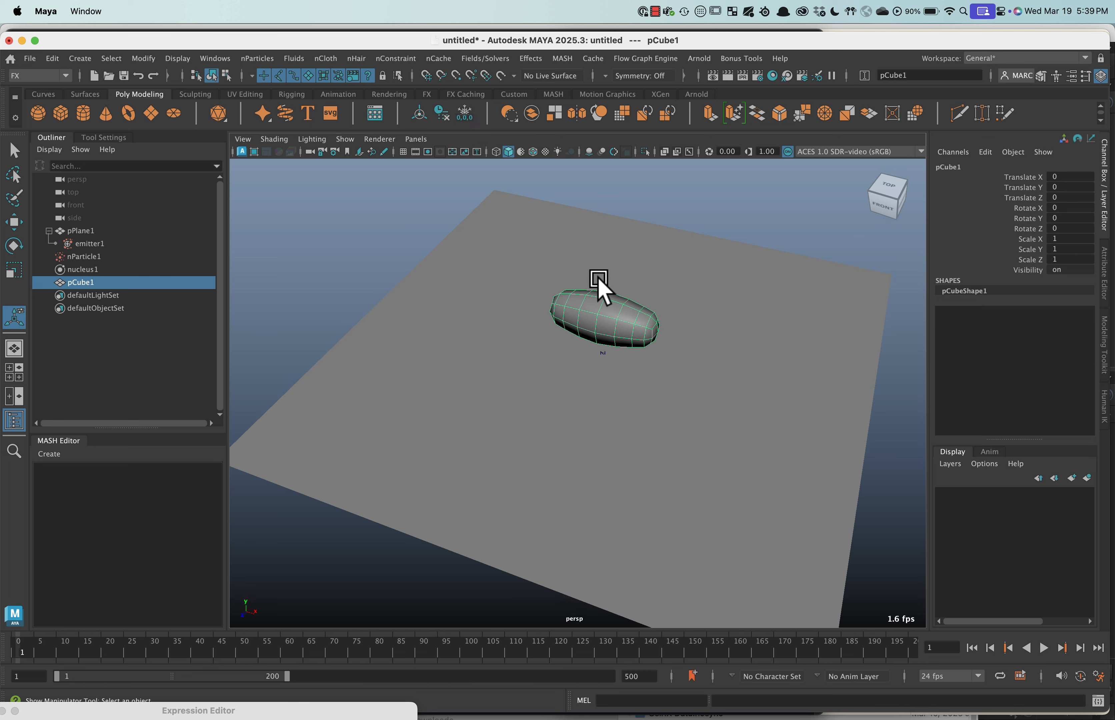
Step: Move the smoothed cube along X beyond the plane's edge, to Translate X about -17.013
key("w")
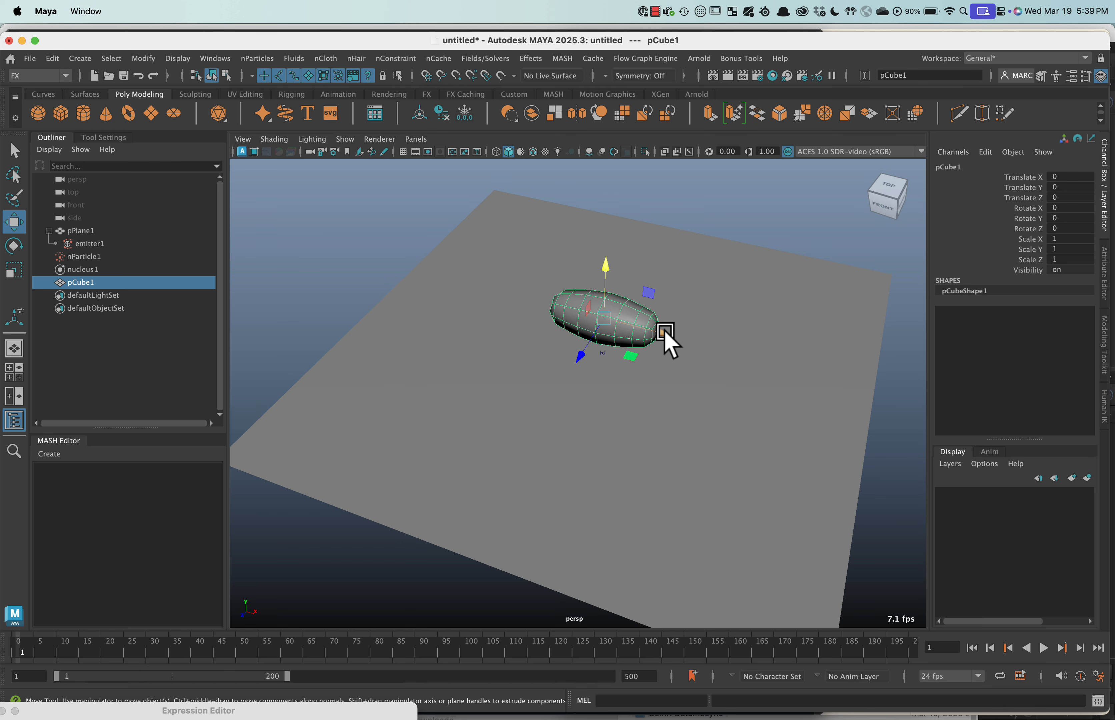
left_click_drag(668, 334, 582, 259)
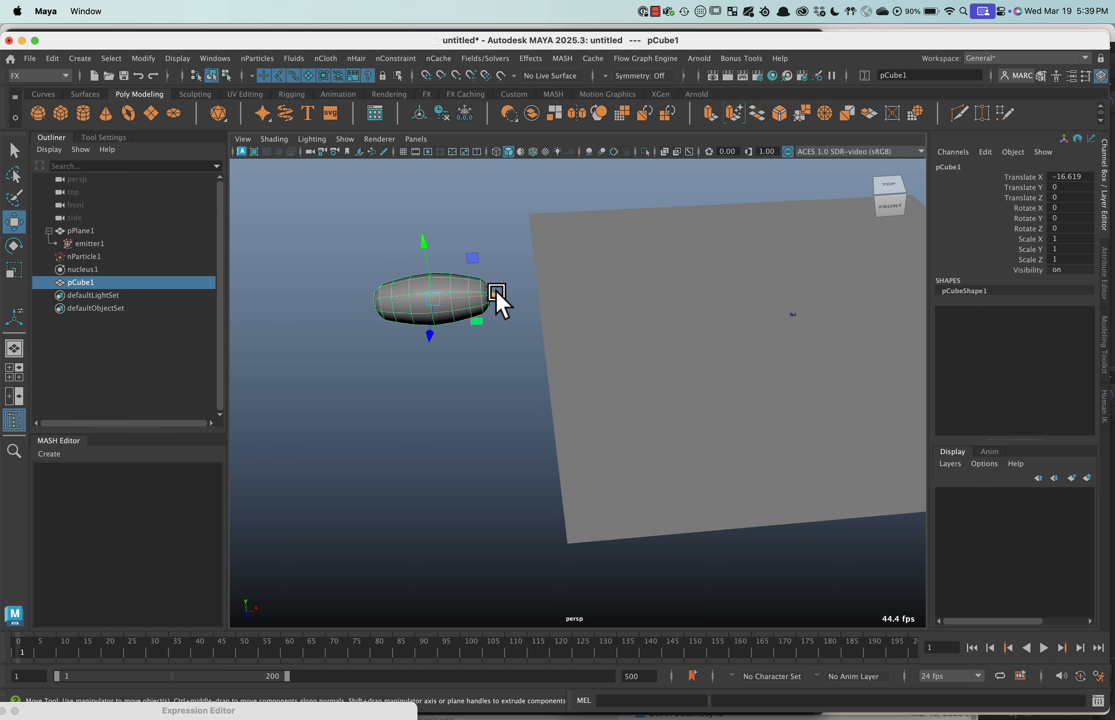
left_click_drag(497, 304, 490, 305)
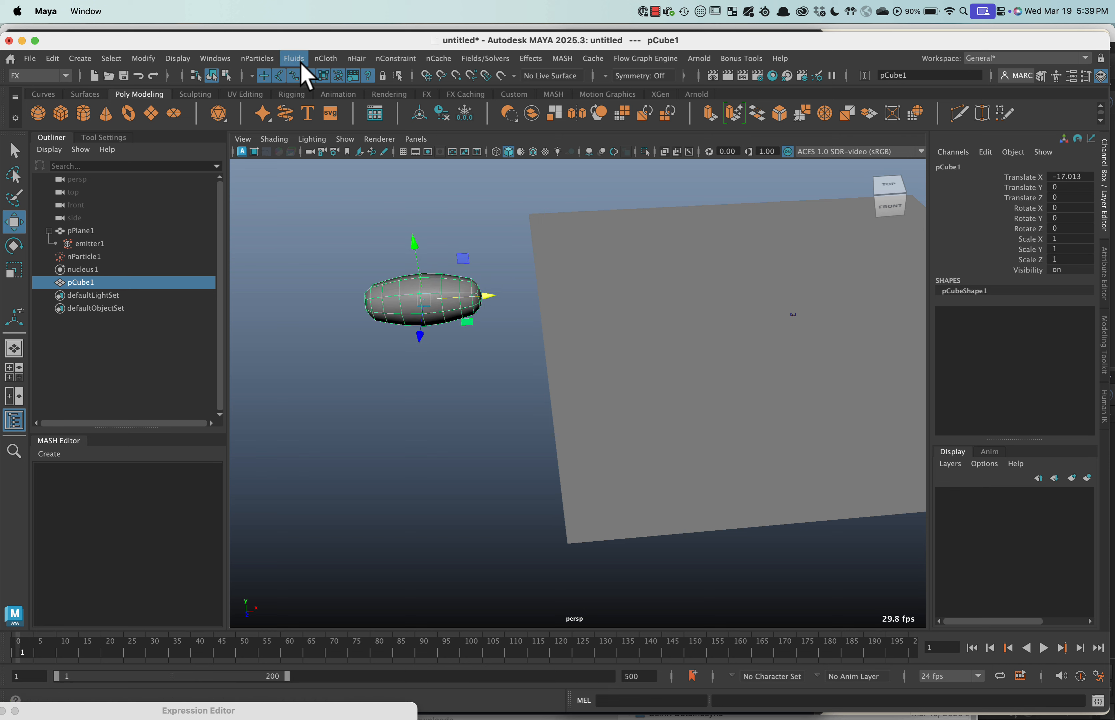
Step: Turn the smoothed cube into an nCloth passive collider and briefly play the particle simulation, returning to frame 1
left_click(331, 63)
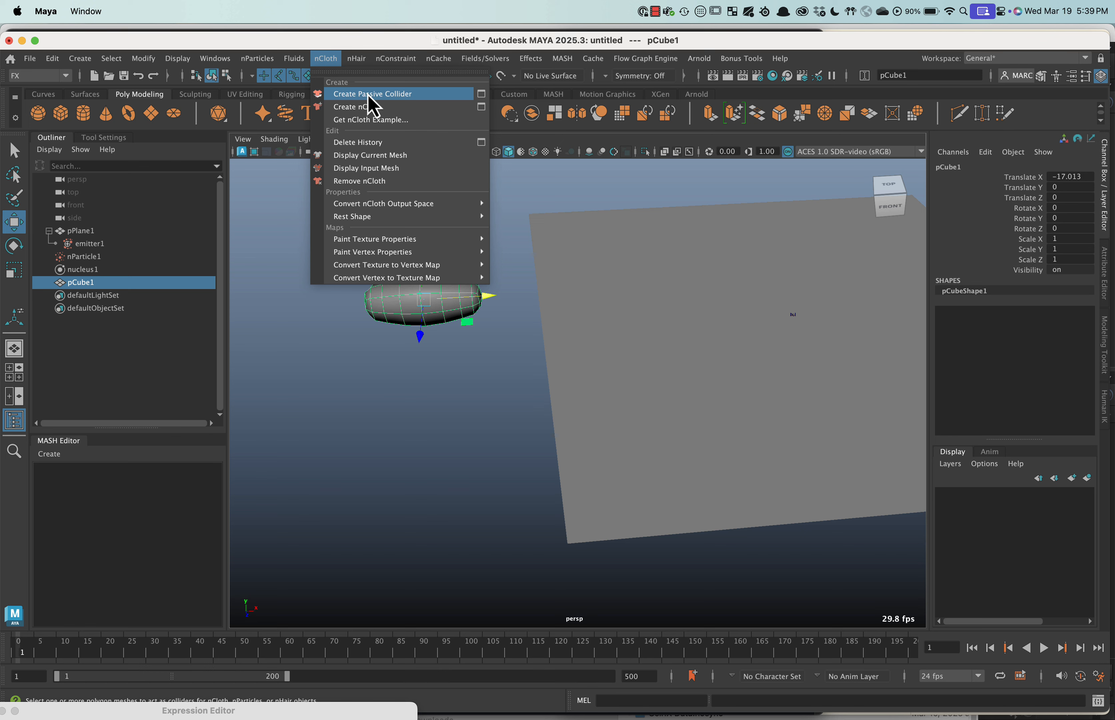
left_click(370, 95)
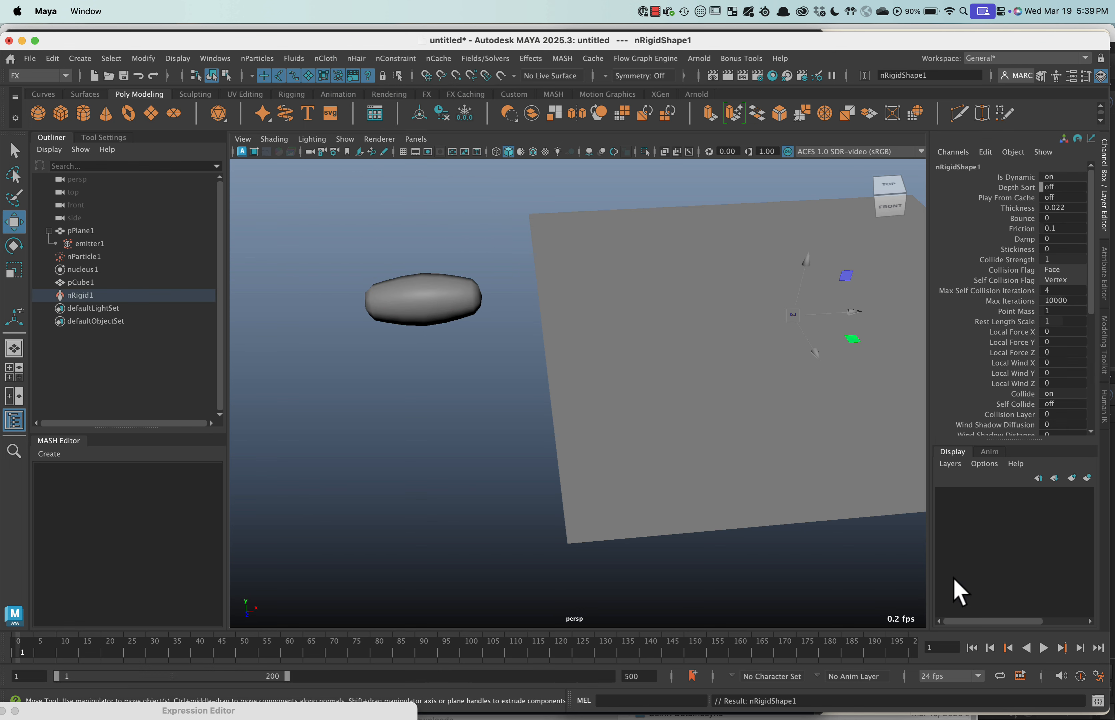
left_click(1044, 649)
left_click(1045, 649)
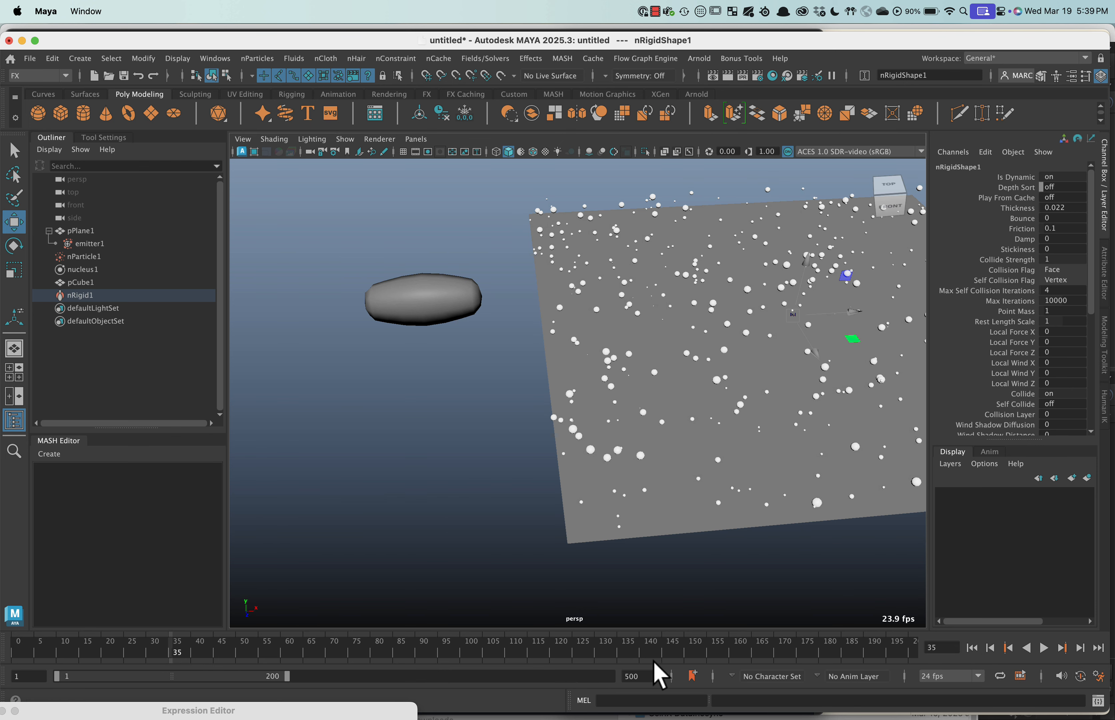
left_click(972, 648)
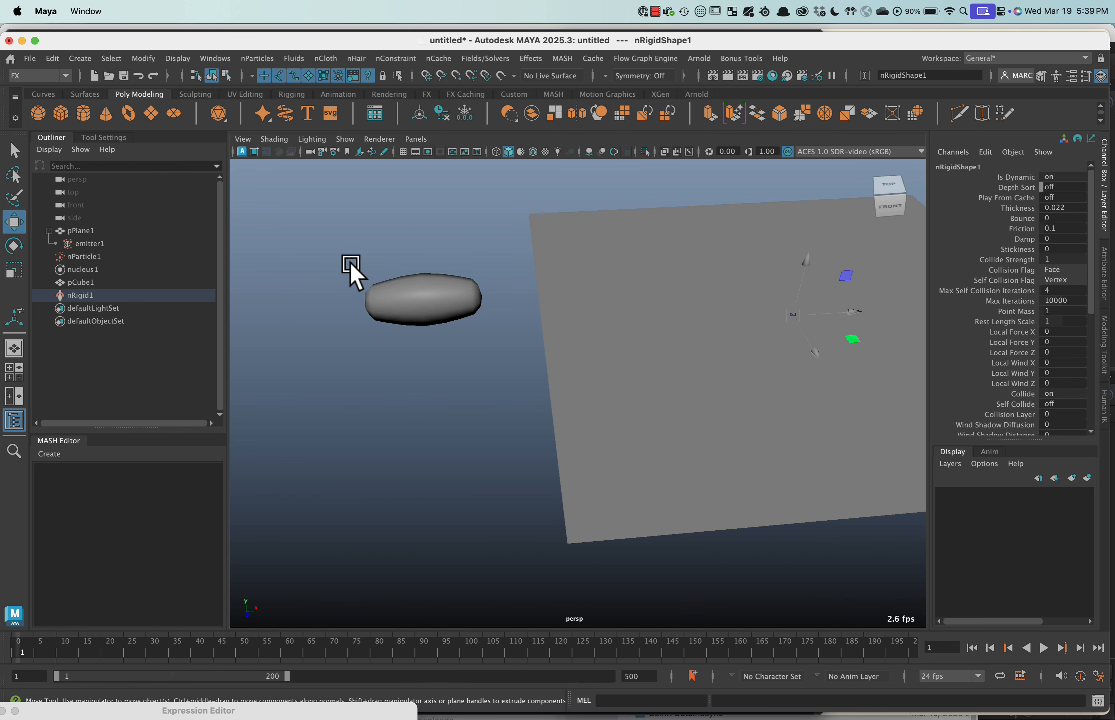
Step: Animate the collider's Translate X with a key at frame 1 and one at frame 200, across the plane at about 13.84
left_click(407, 307)
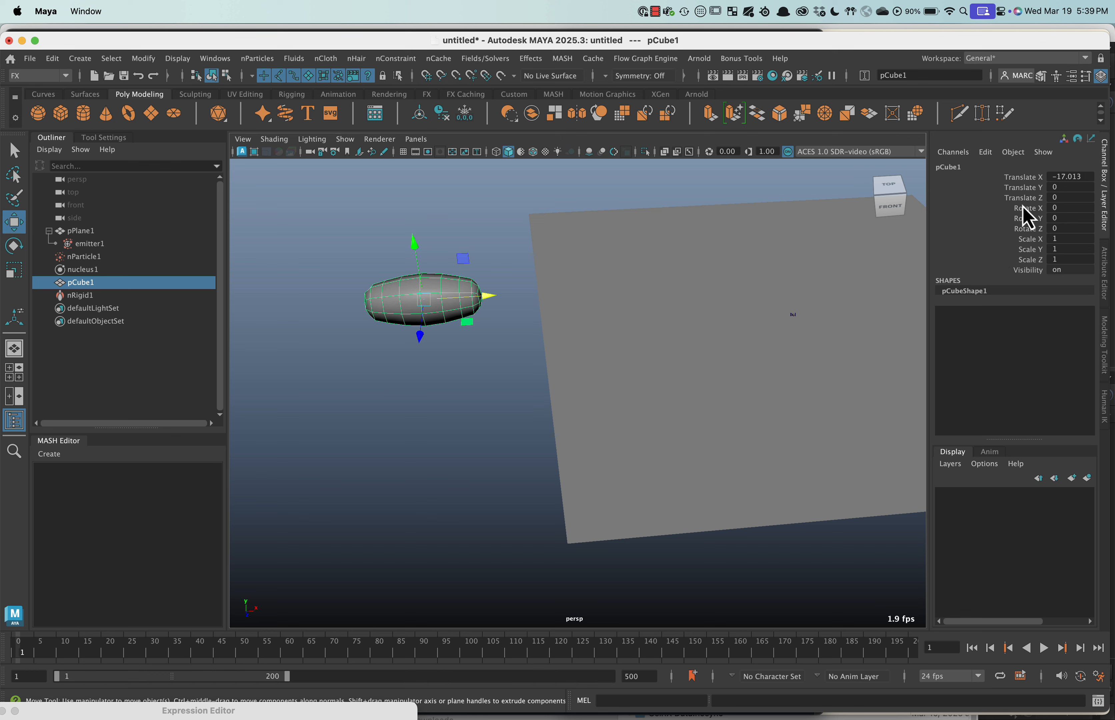
left_click(1028, 181)
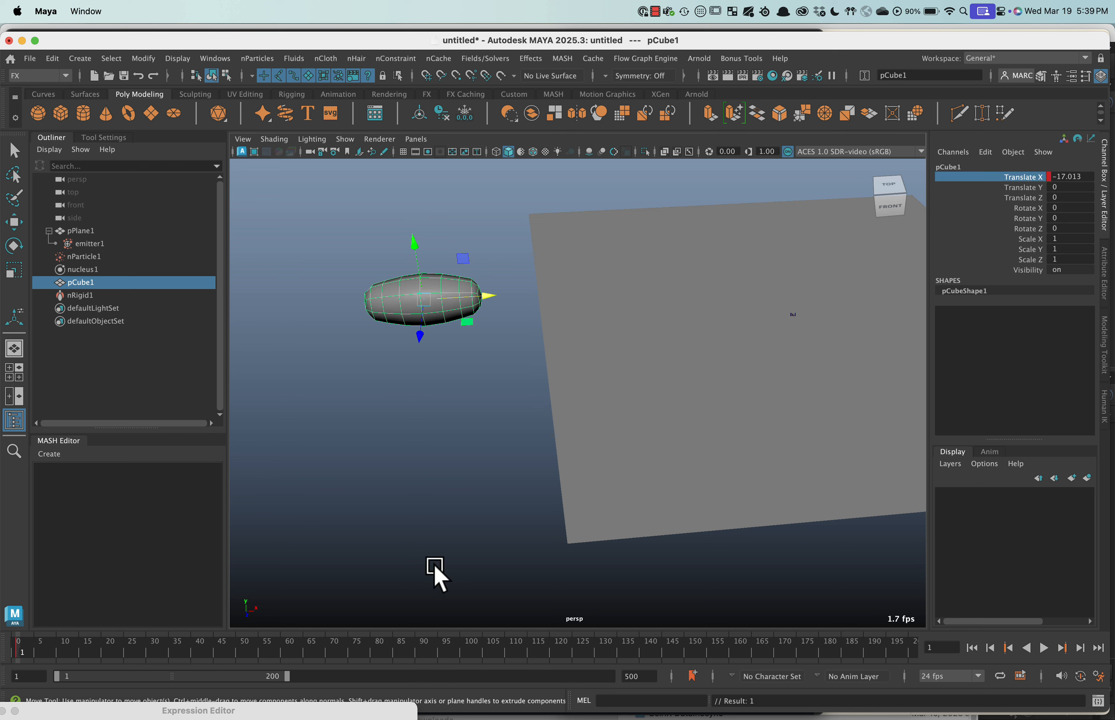
key("alt+v")
left_click_drag(528, 657, 929, 659)
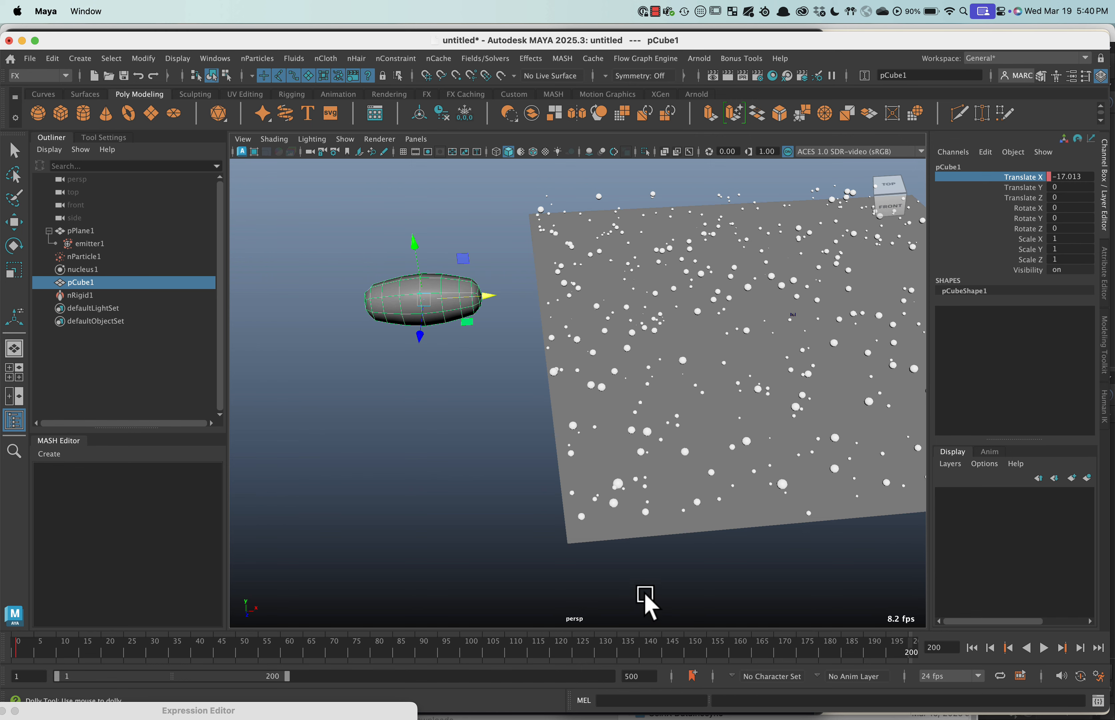
right_click_drag(645, 593, 490, 474, "alt")
left_click_drag(588, 354, 833, 355)
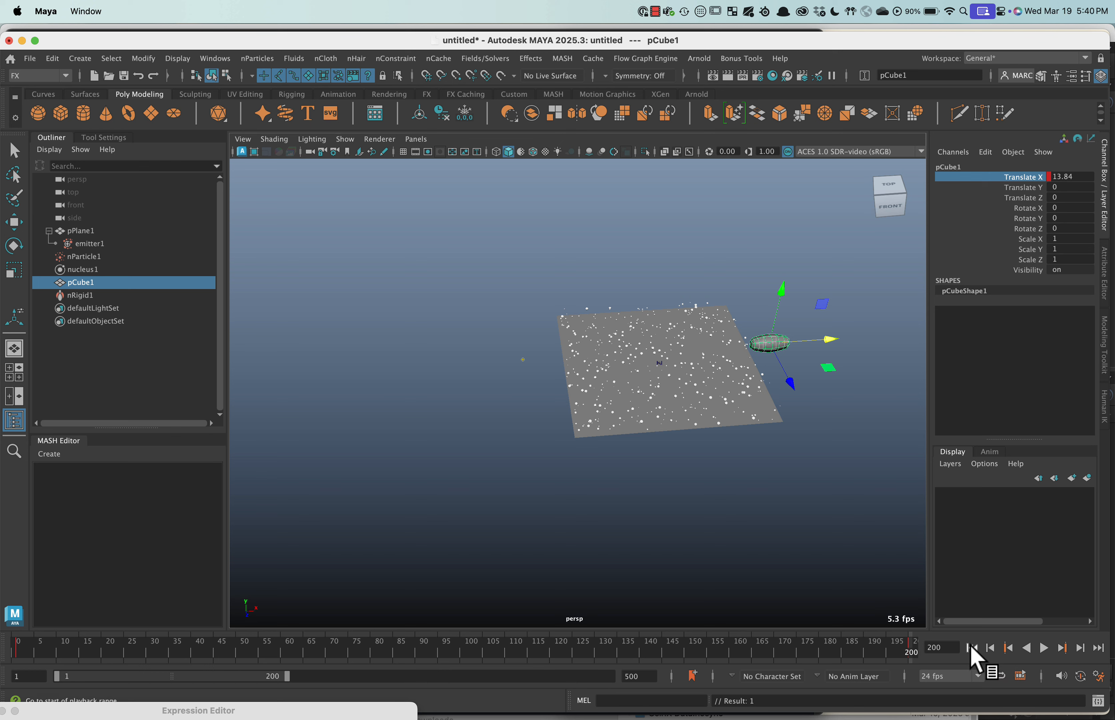
Step: Play the simulation from the first frame to examine how the particles react to the moving collider, and return to frame 1
left_click(972, 648)
right_click_drag(589, 490, 769, 501, "alt")
left_click(1045, 650)
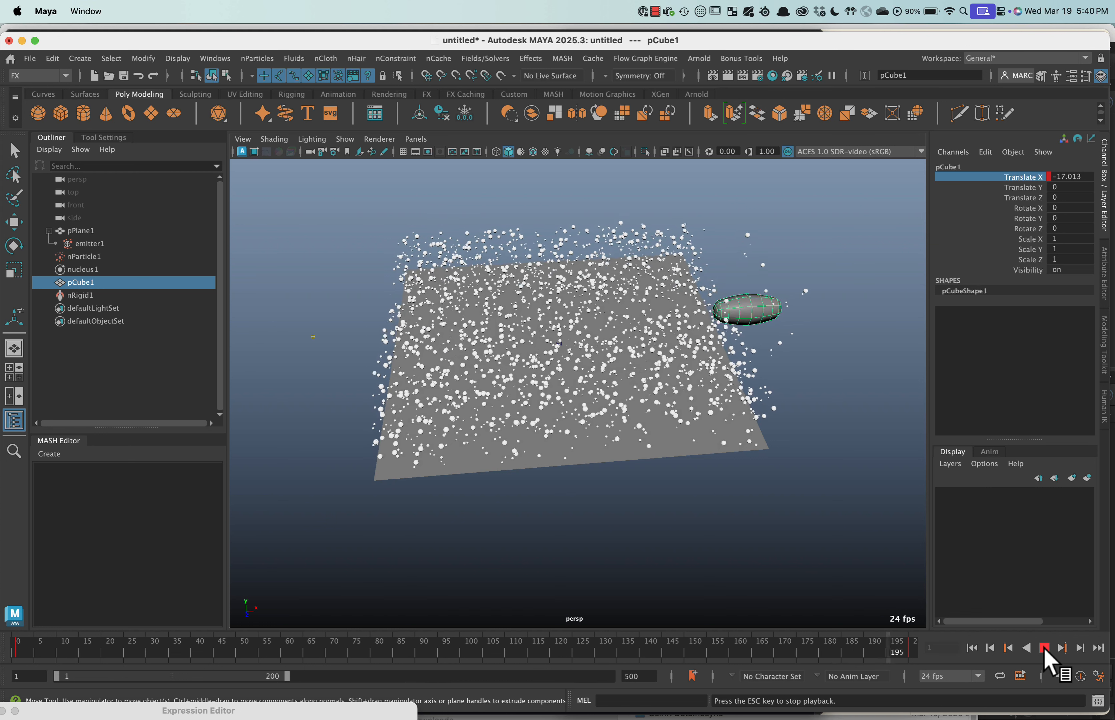
left_click(1044, 648)
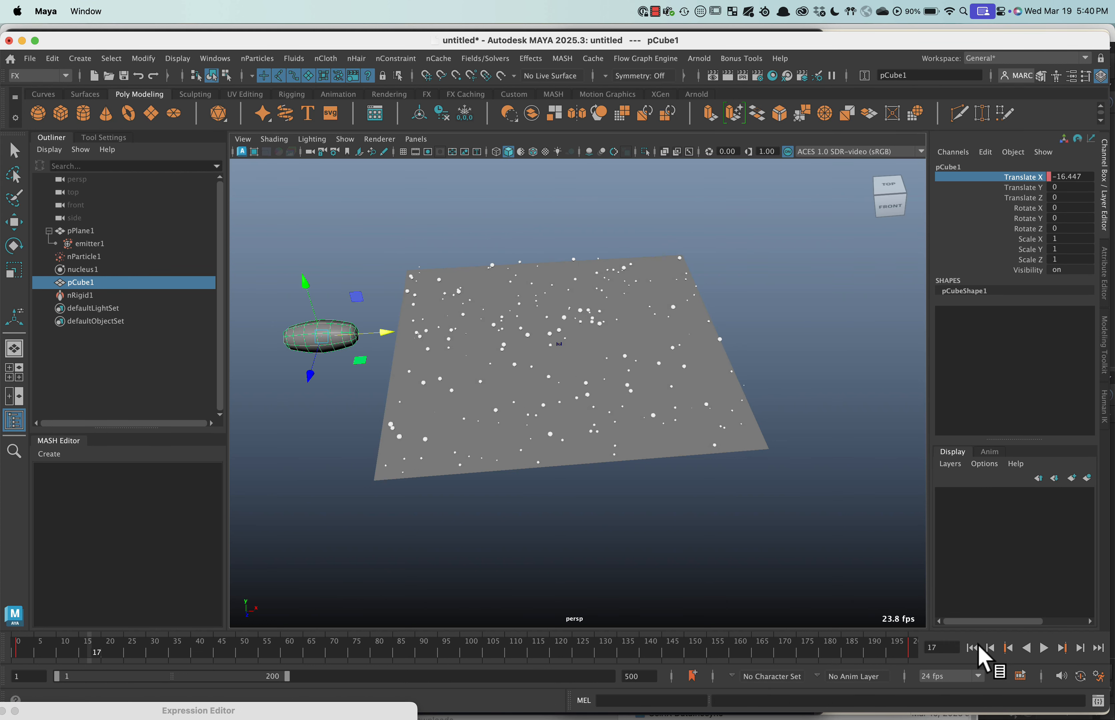
left_click_drag(238, 407, 255, 401, "alt")
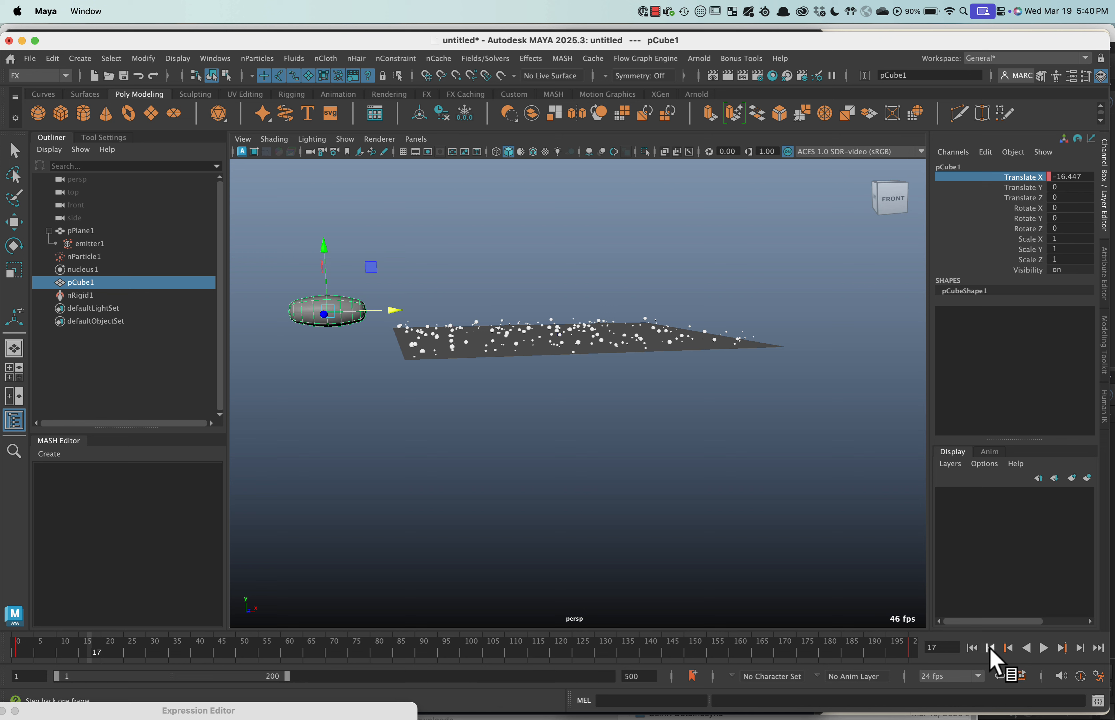
left_click(972, 649)
left_click_drag(551, 500, 549, 498, "alt")
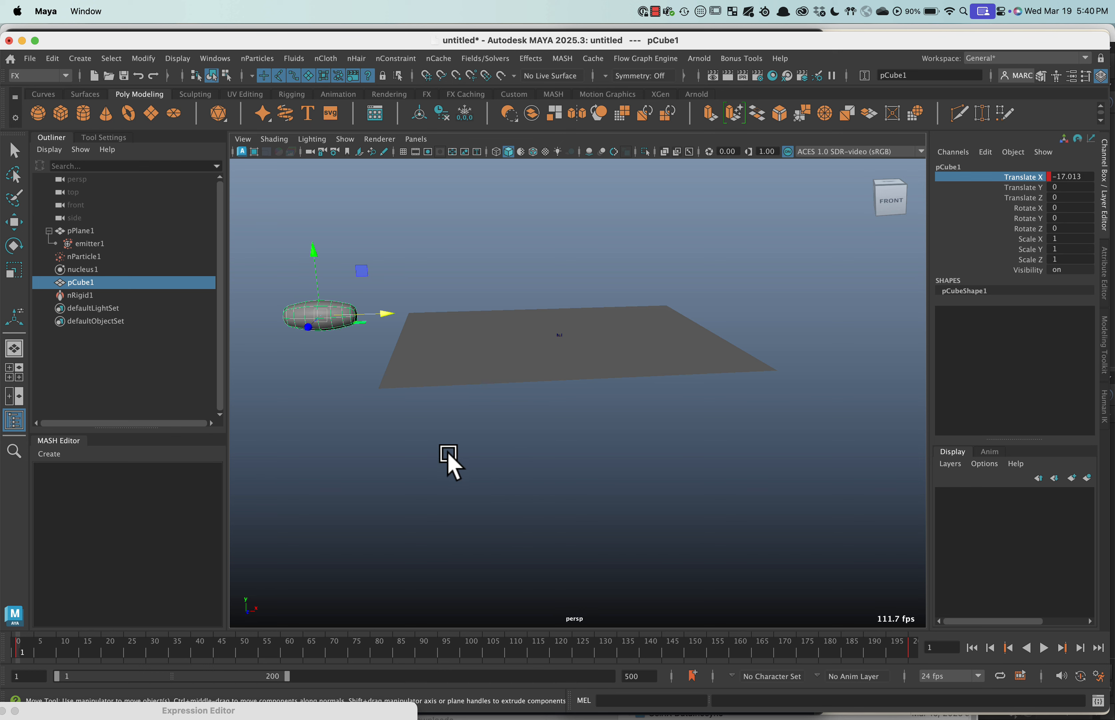
left_click_drag(450, 461, 455, 465, "alt")
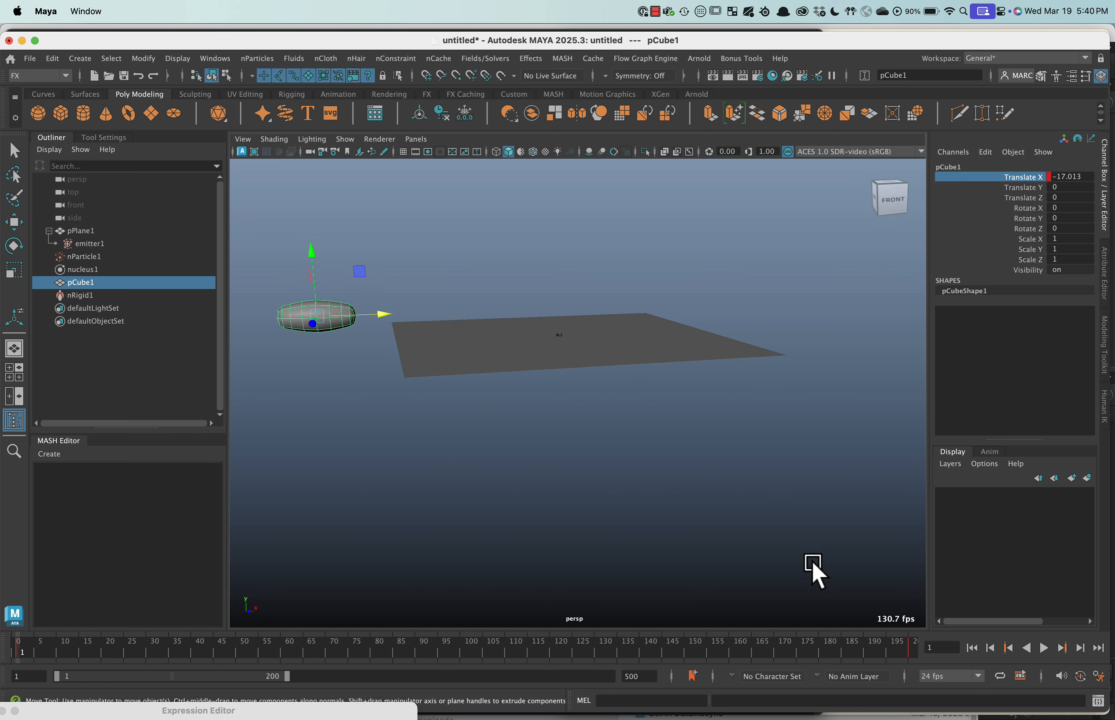
Step: Set the nRigid1 collider's Stickiness to 2 and play the simulation to check how the particles react
left_click(130, 296)
key("ctrl+a")
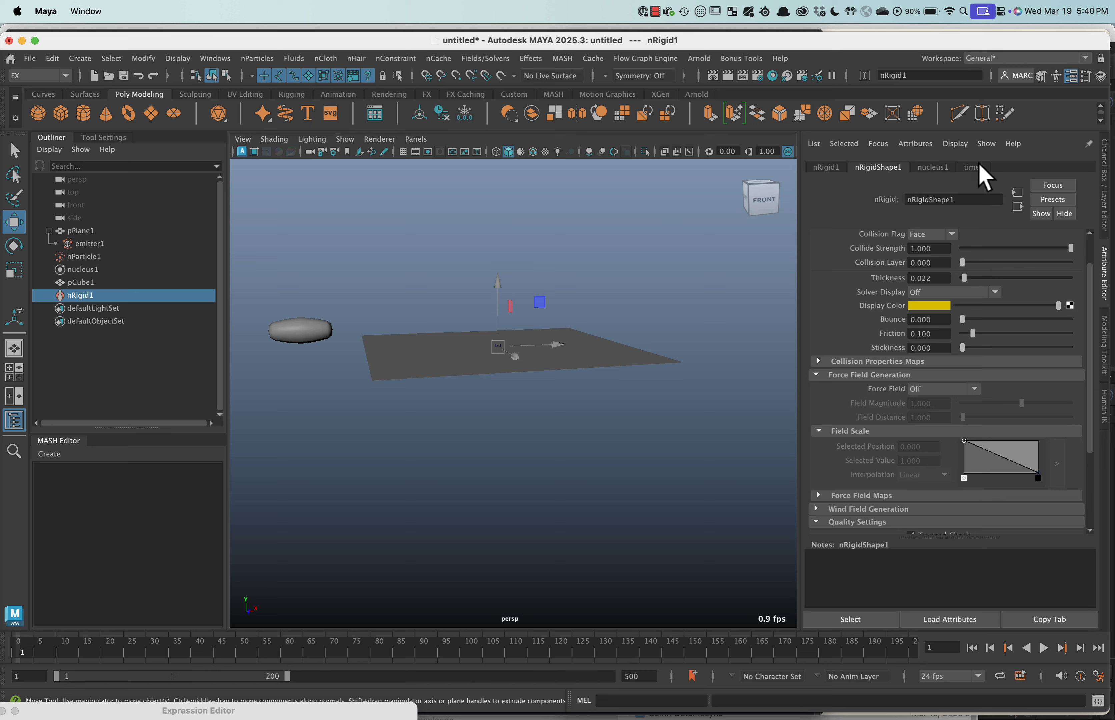
left_click_drag(966, 348, 1112, 358)
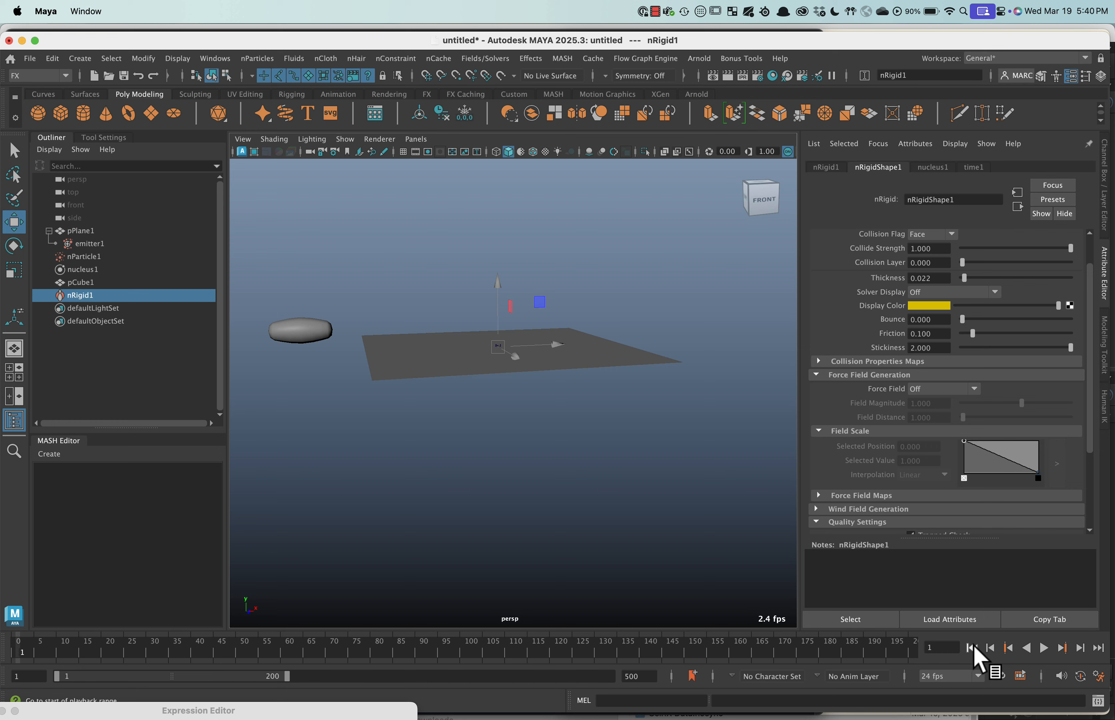
left_click(1044, 649)
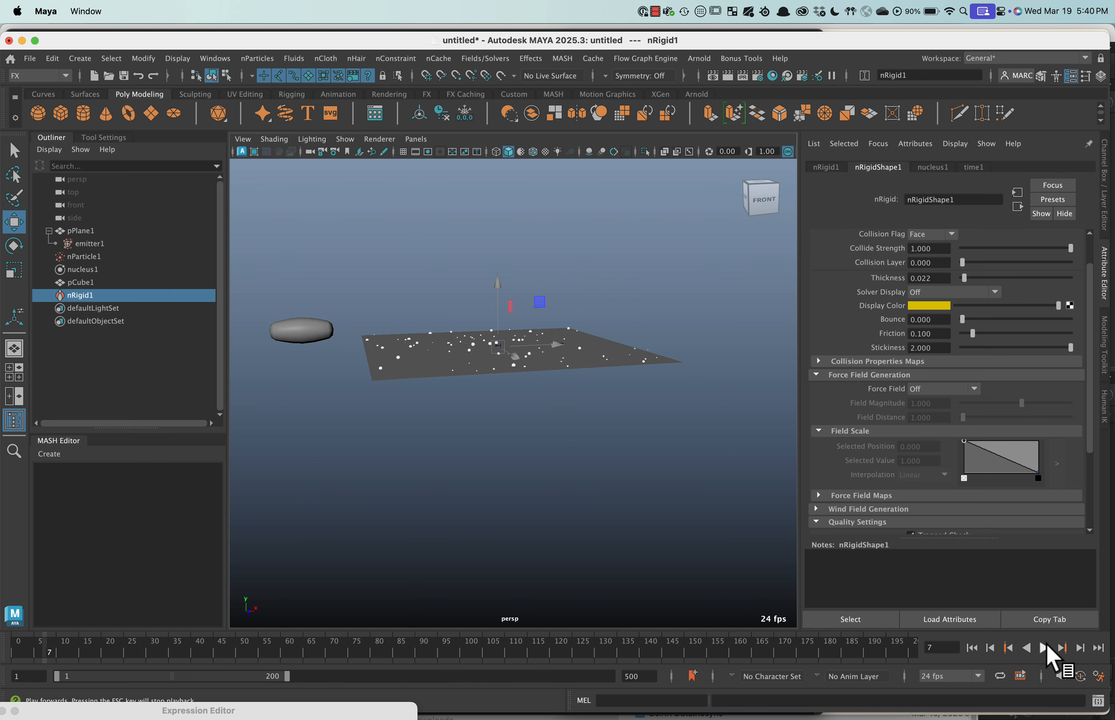
left_click_drag(699, 459, 619, 464, "alt")
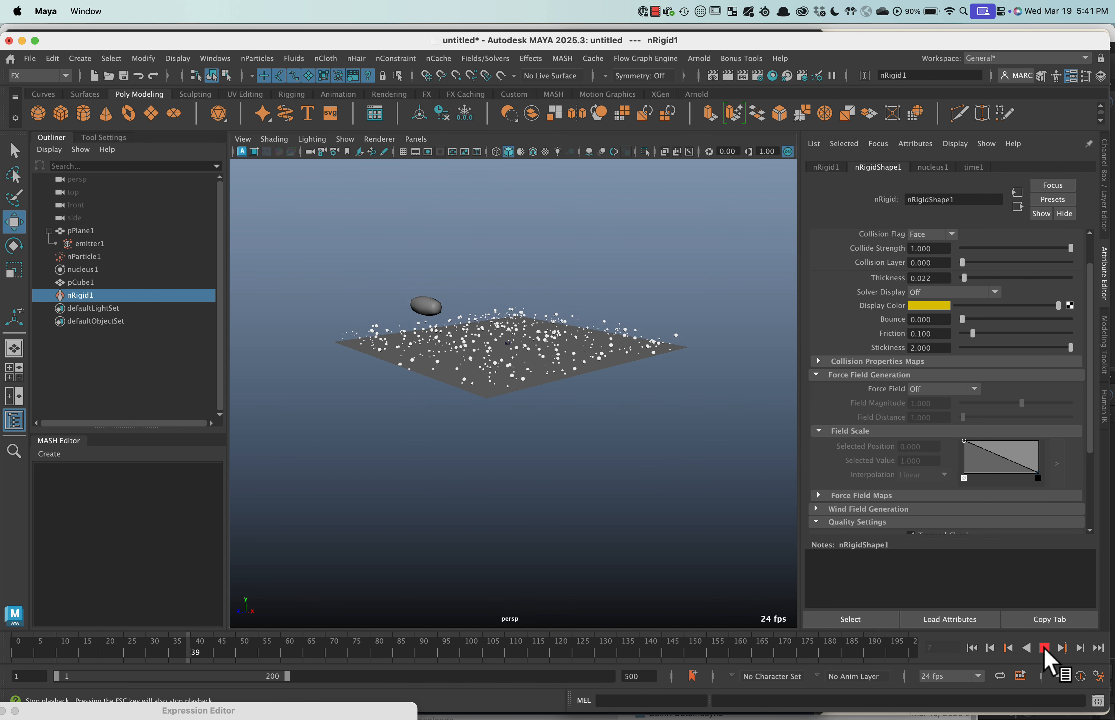
left_click(1044, 648)
Step: Set the nRigid1 collider's Stickiness to 5, replay the simulation from the first frame, and return to frame 1
left_click(930, 347)
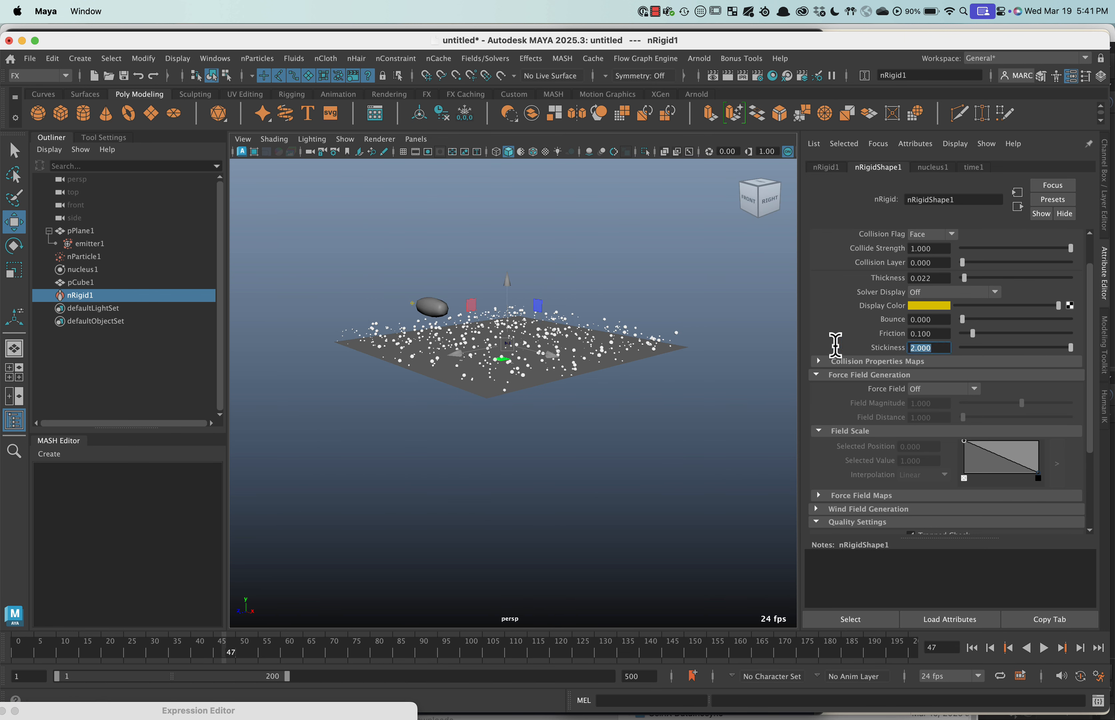
type("5")
key("Return")
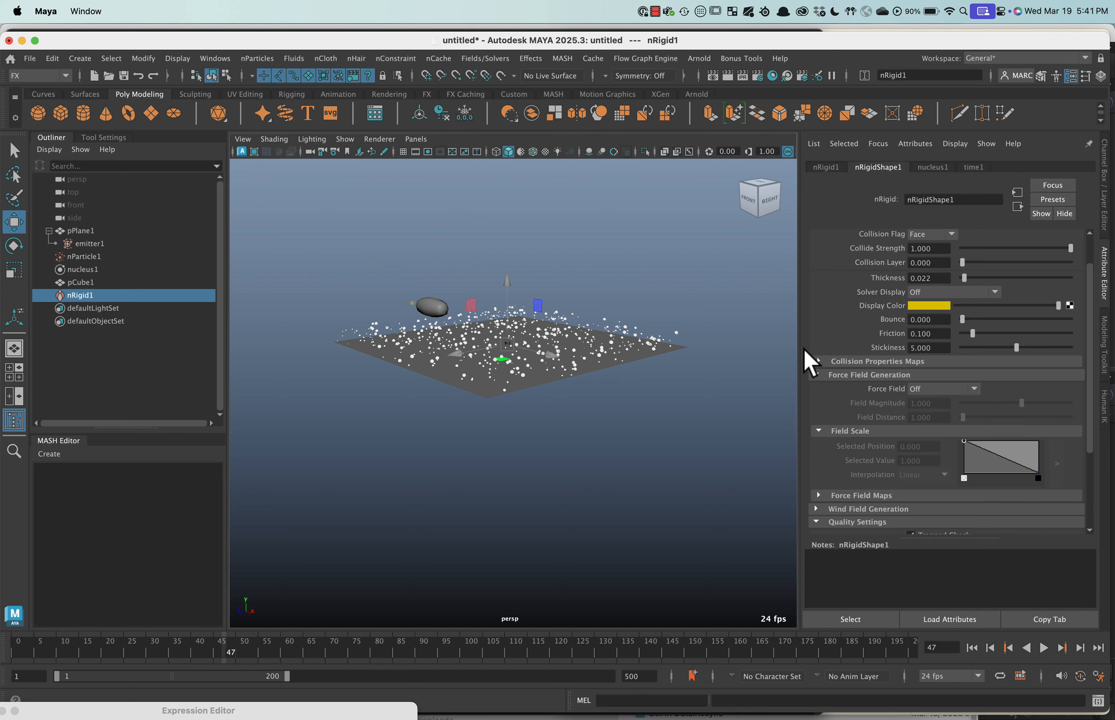
left_click(972, 648)
left_click(1044, 648)
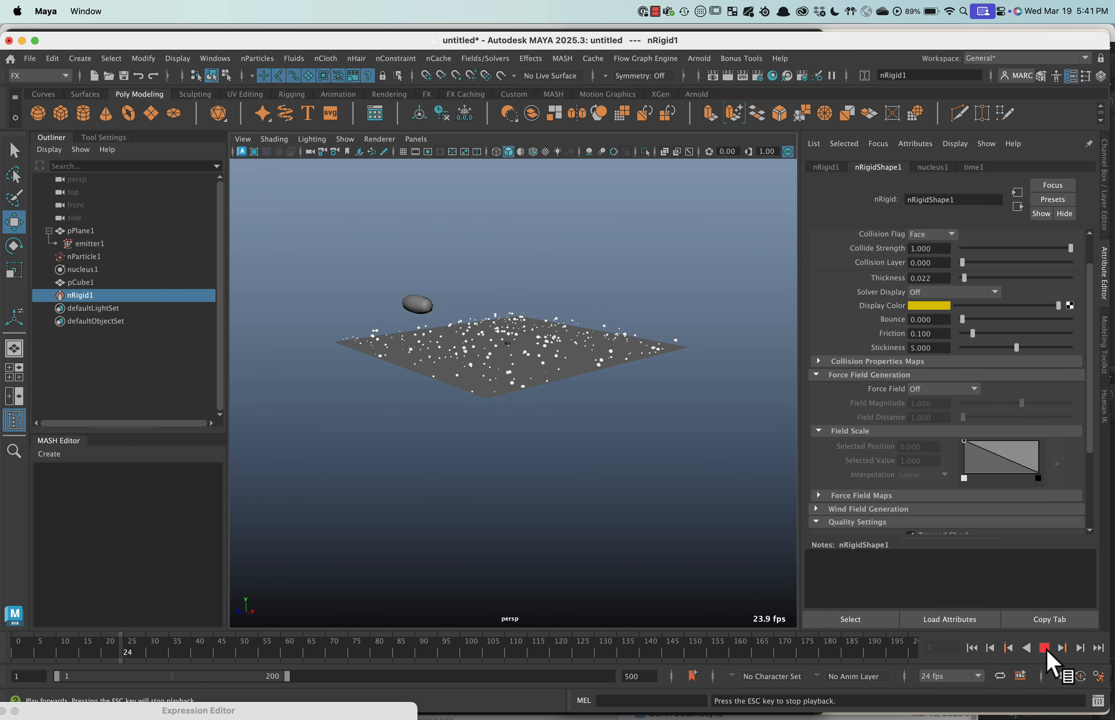
left_click(1044, 649)
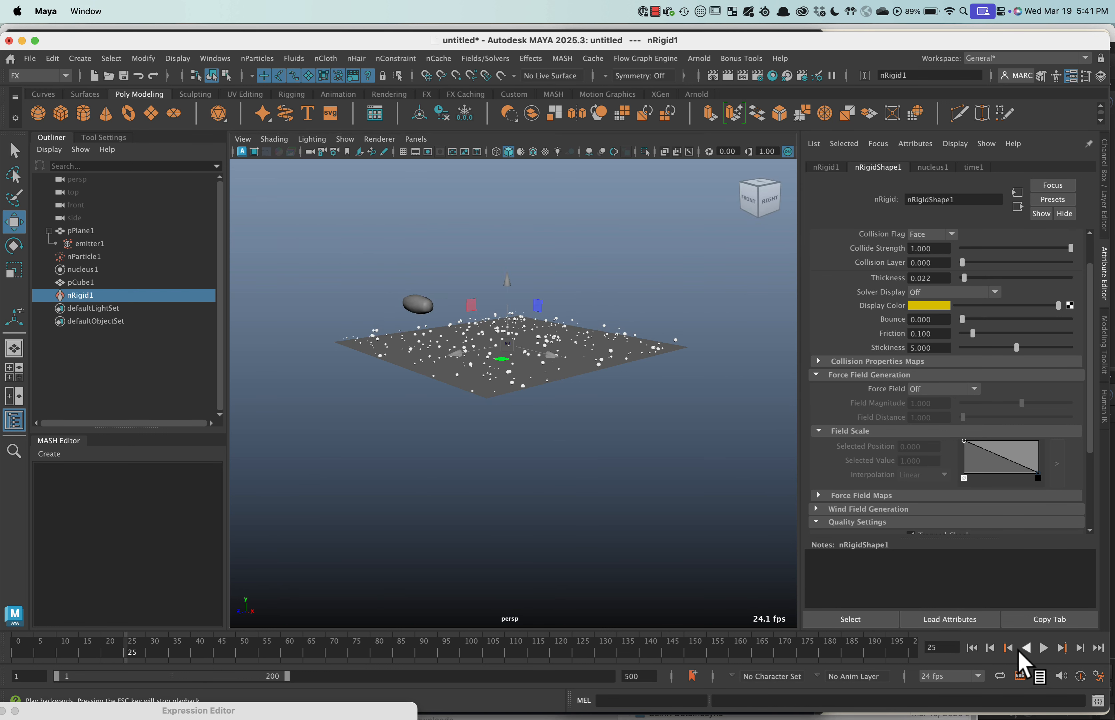
left_click(972, 649)
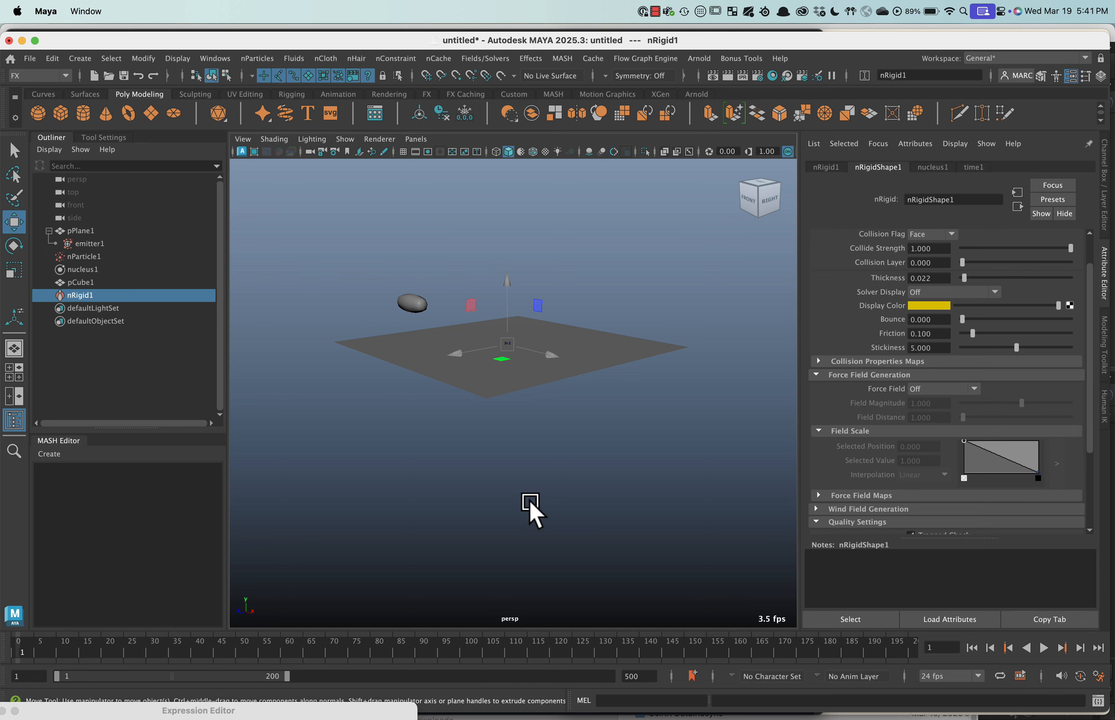
Step: Key the pCube1 collider's Rotate X at 0 on frame 1
left_click_drag(529, 512, 543, 516, "alt")
left_click(384, 300)
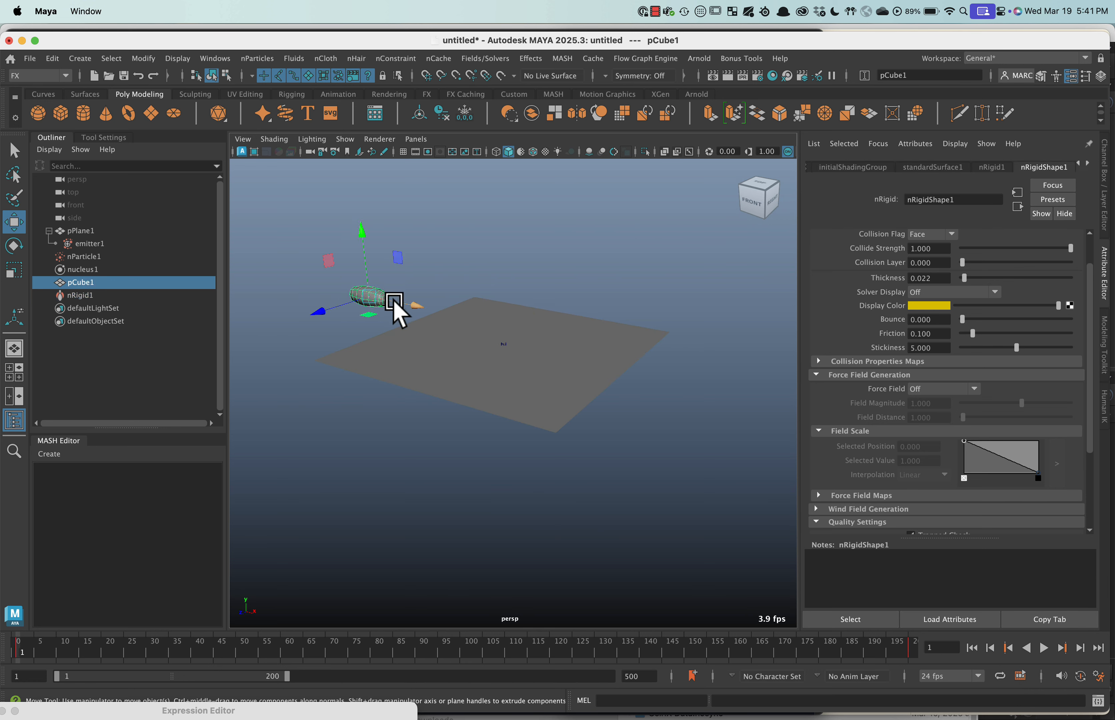
left_click_drag(29, 648, 17, 648)
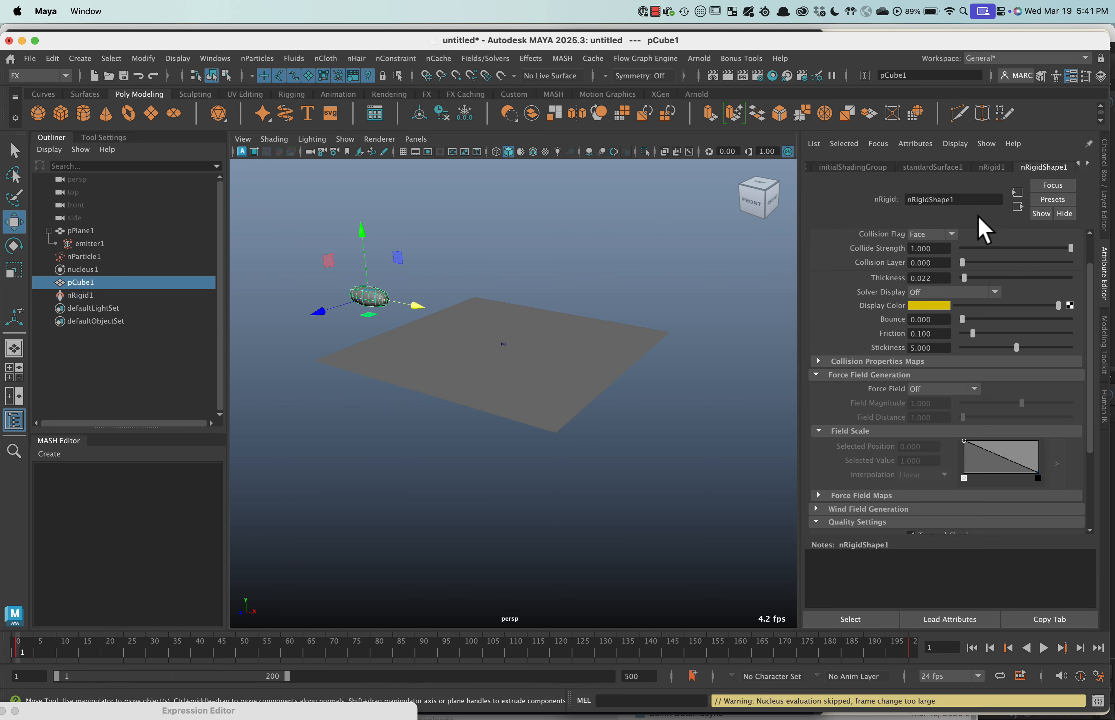
key("e")
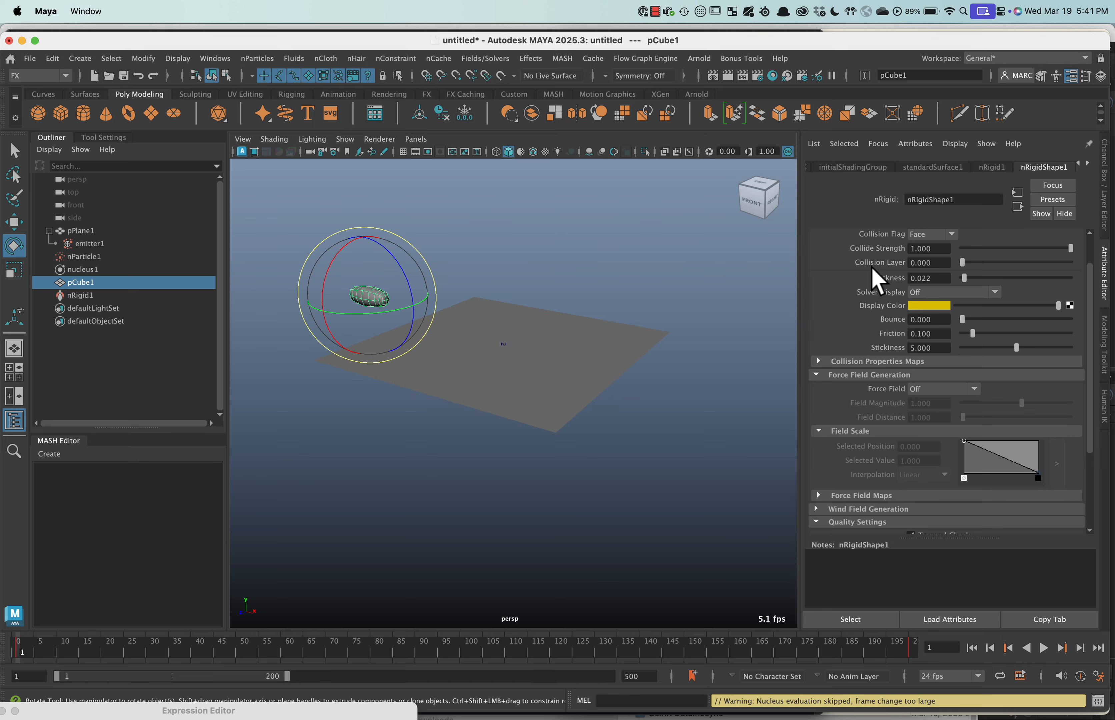
left_click(1106, 196)
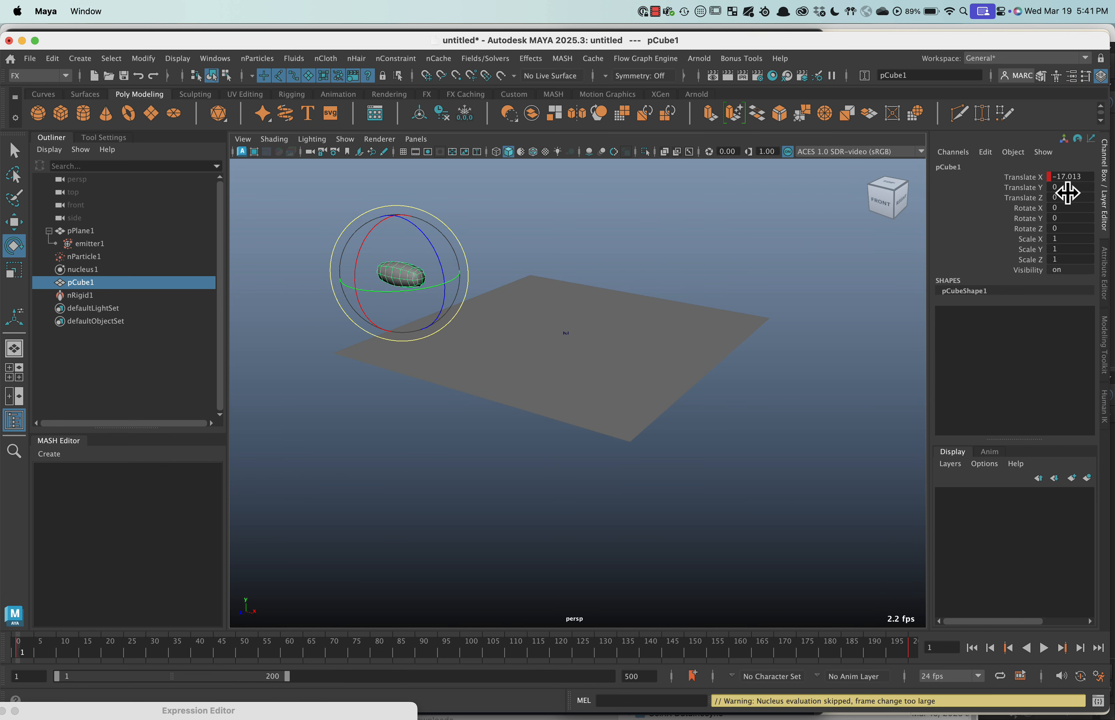
left_click(1029, 228)
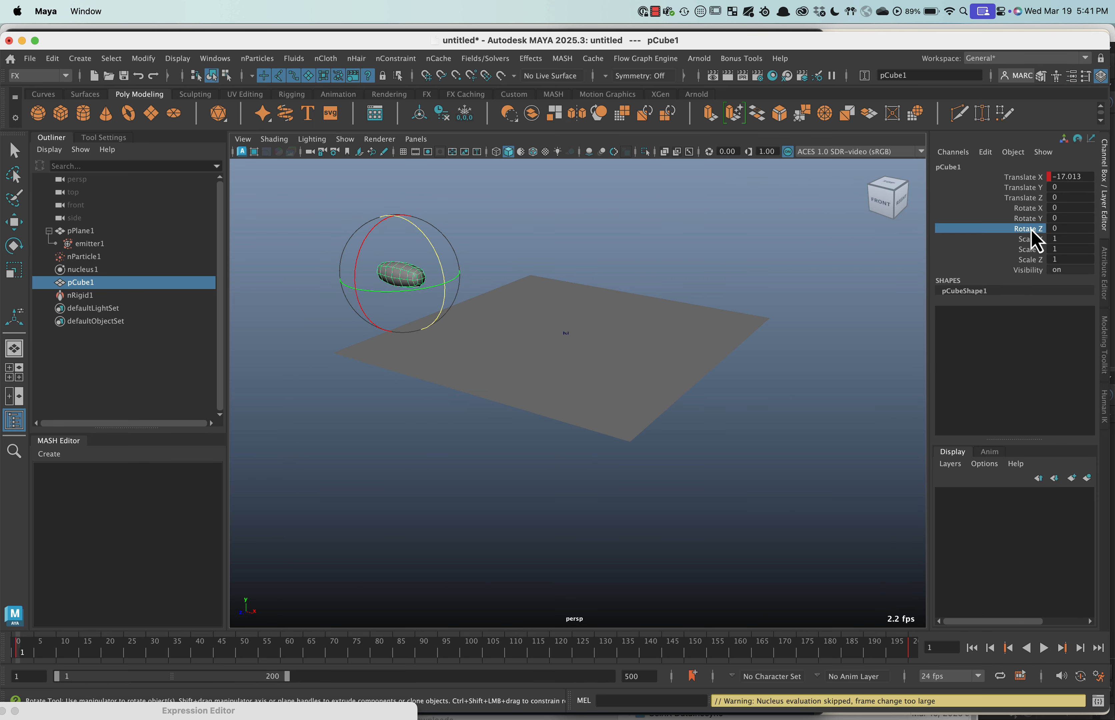
left_click(1025, 209)
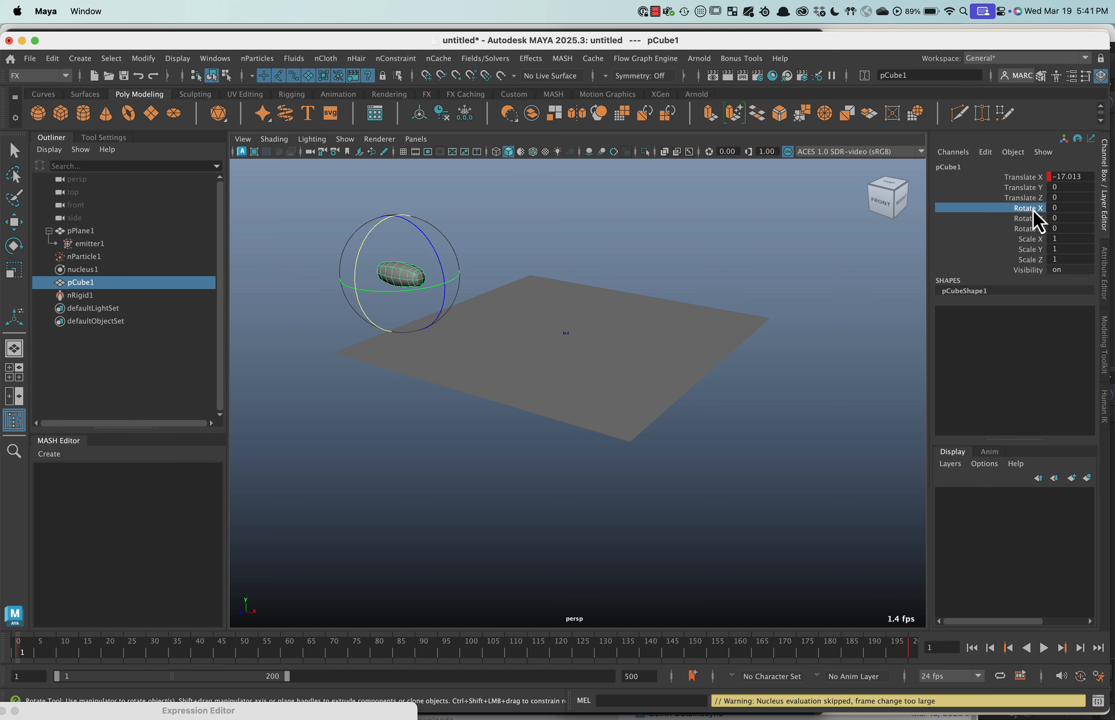
key("s")
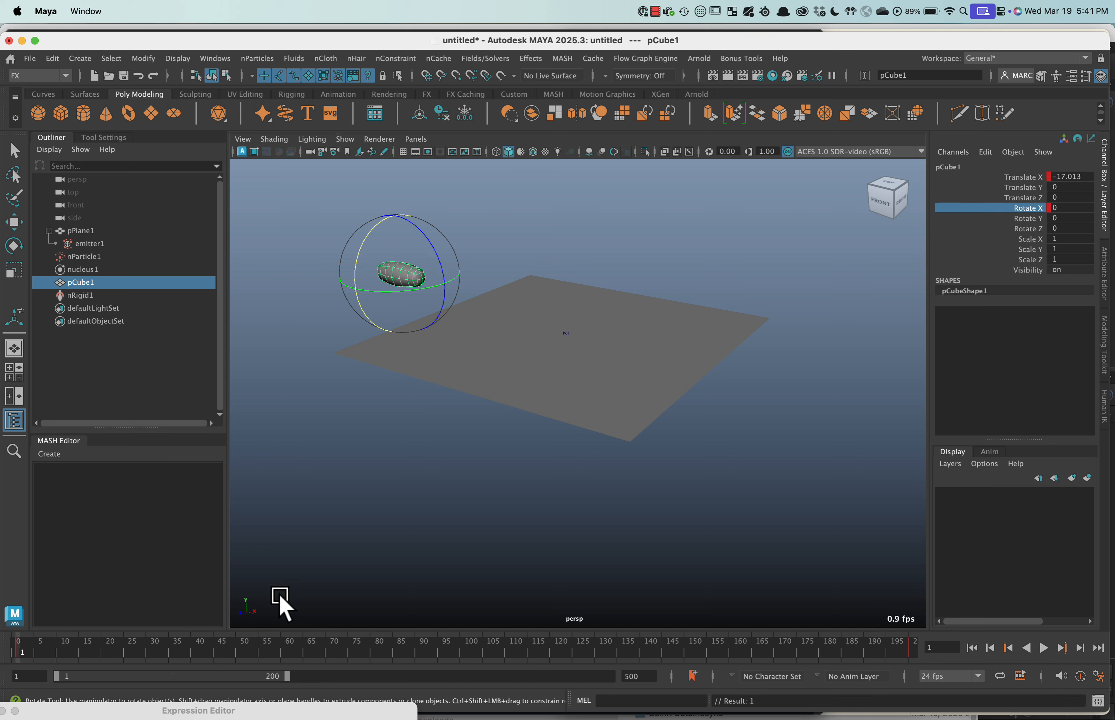
Step: Set the collider's Rotate X to 360 at frame 200 and key it
left_click_drag(48, 646, 917, 637)
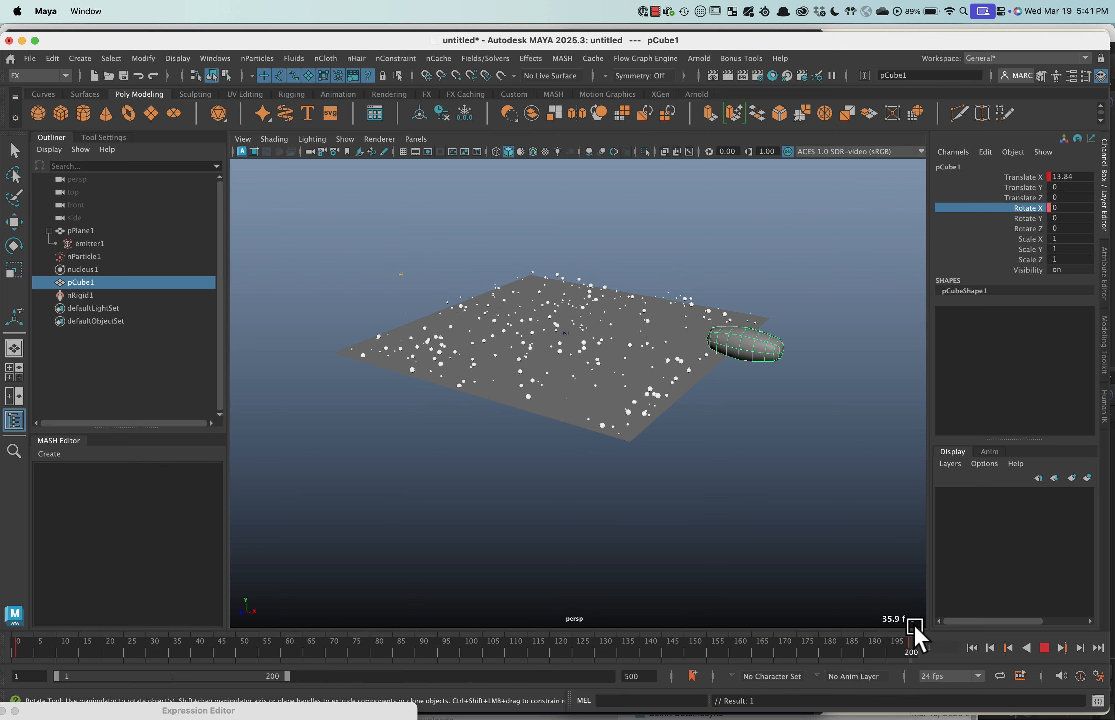
left_click(1073, 208)
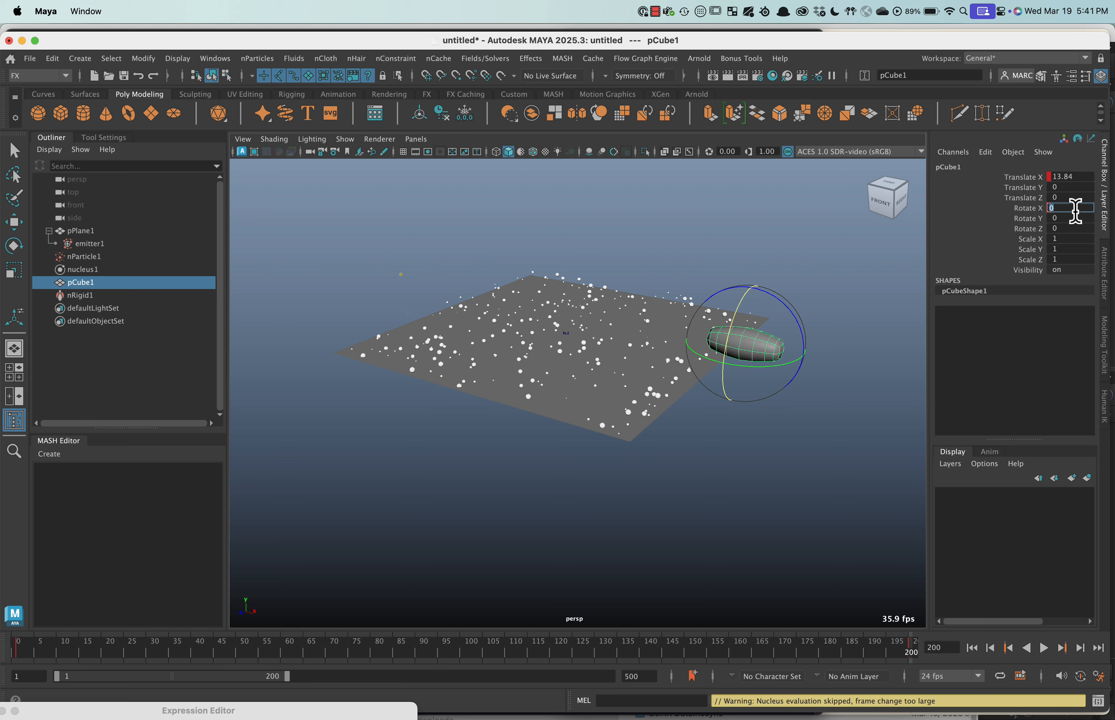
type("360")
key("Return")
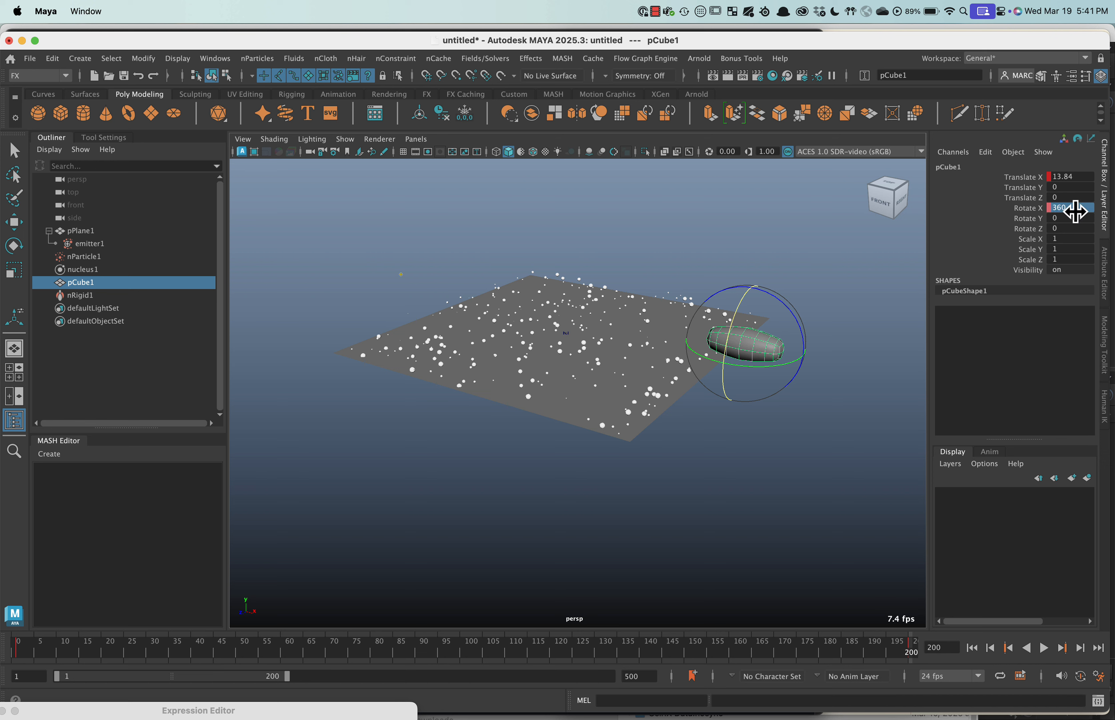
left_click(1038, 208)
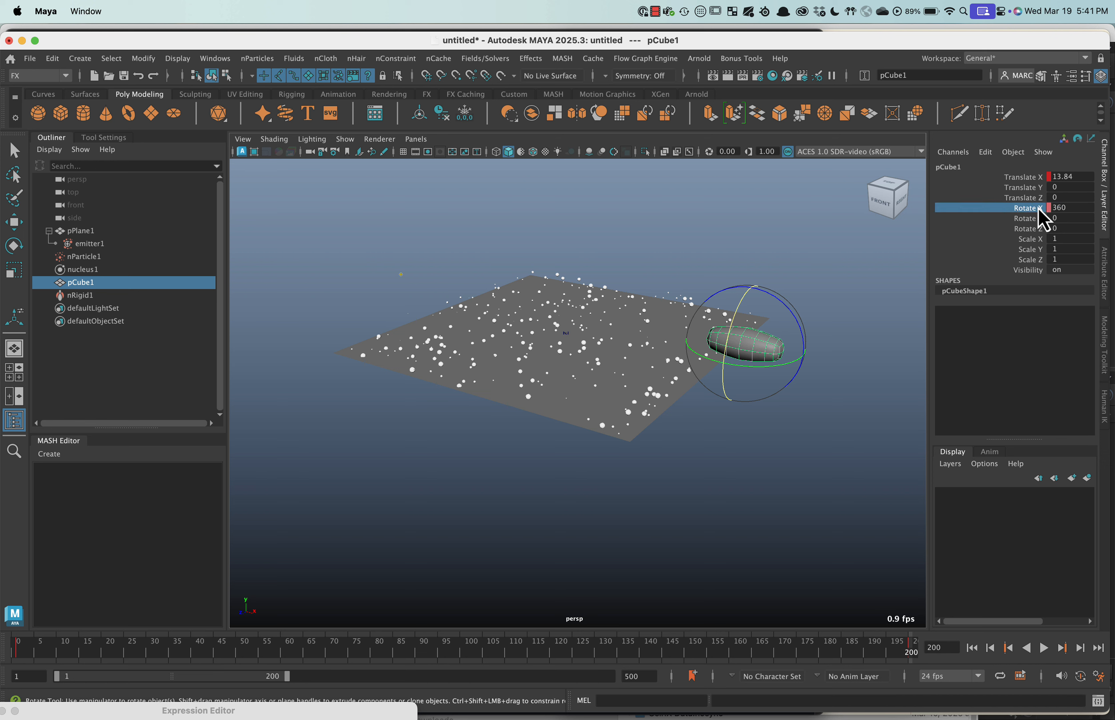
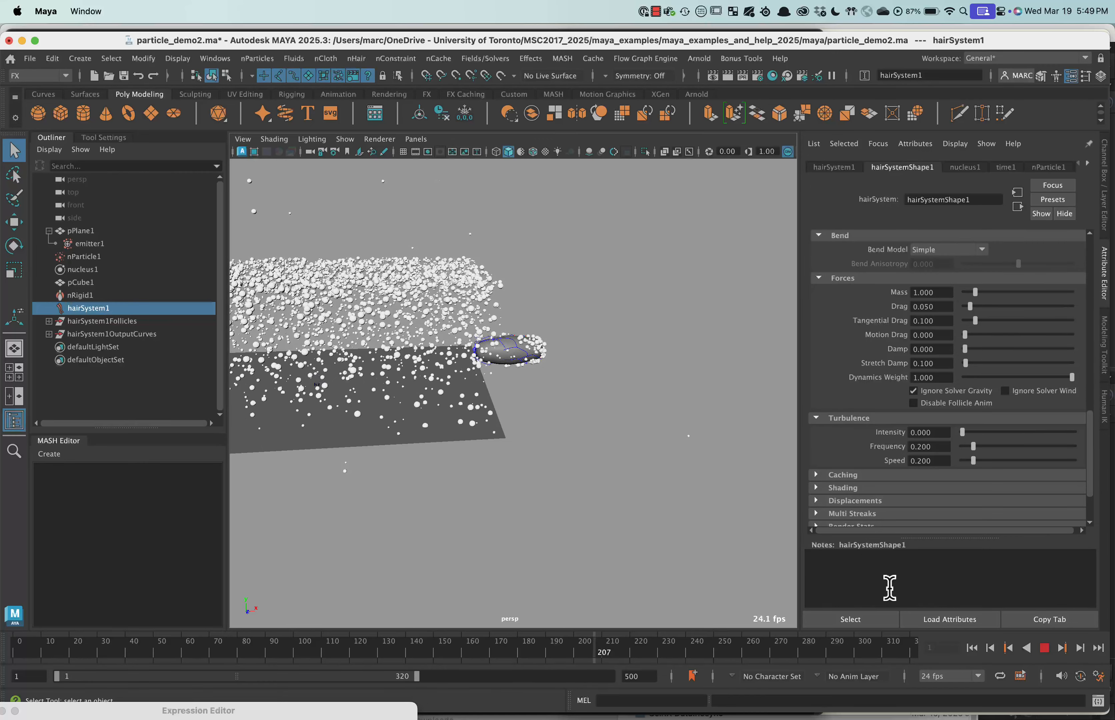
Step: Stop the playback at frame 242 and examine the particles around the hairy collider up close
left_click(1044, 648)
scroll(575, 542, "up", 8)
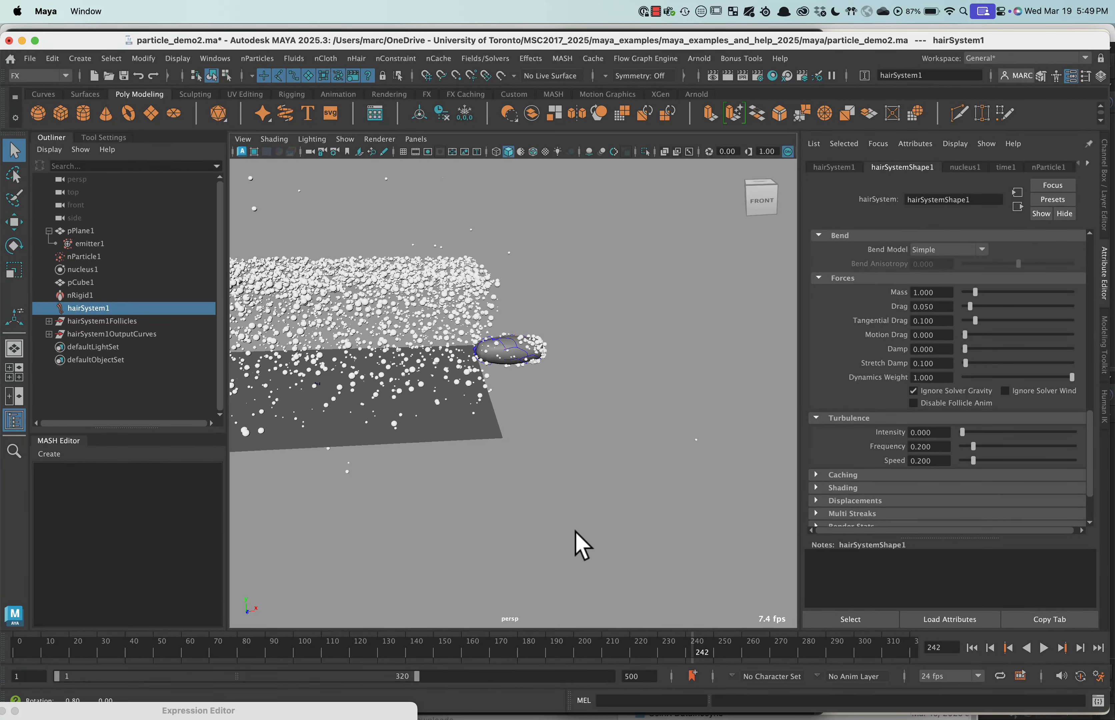
scroll(520, 444, "up", 8)
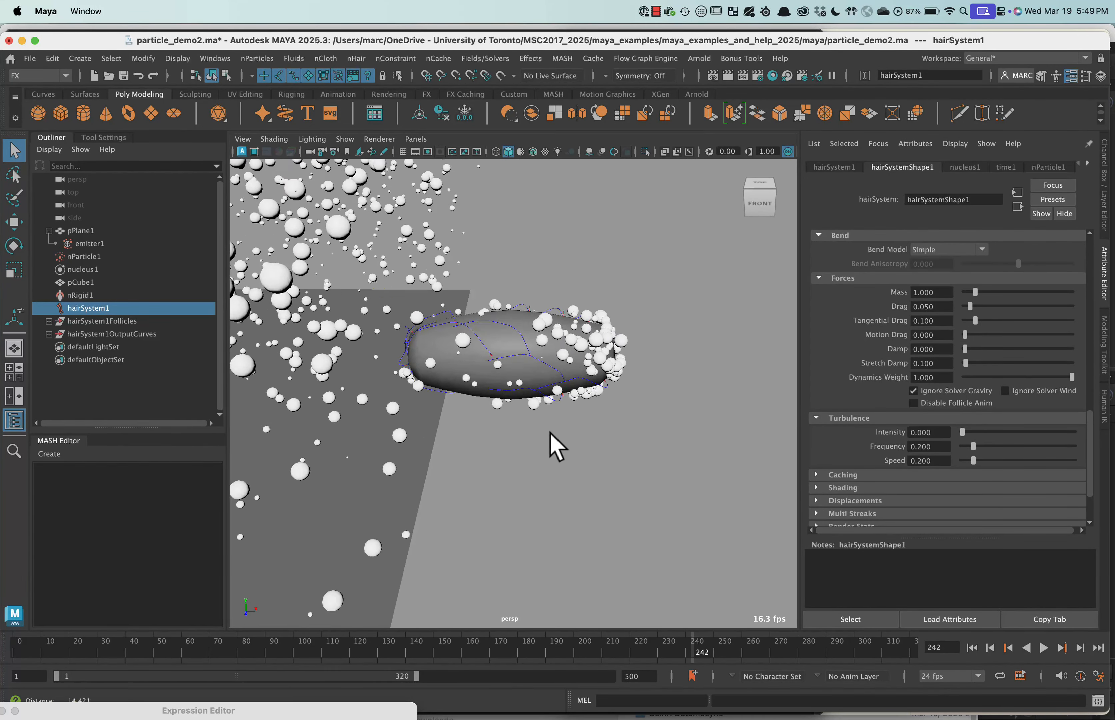
Step: Show pCube1's nRigidShape1 collision attributes and replay the simulation from the first frame to watch the particles around the collider
left_click(527, 289)
left_click(1044, 167)
scroll(526, 300, "down", 15)
left_click(972, 648)
left_click(1044, 648)
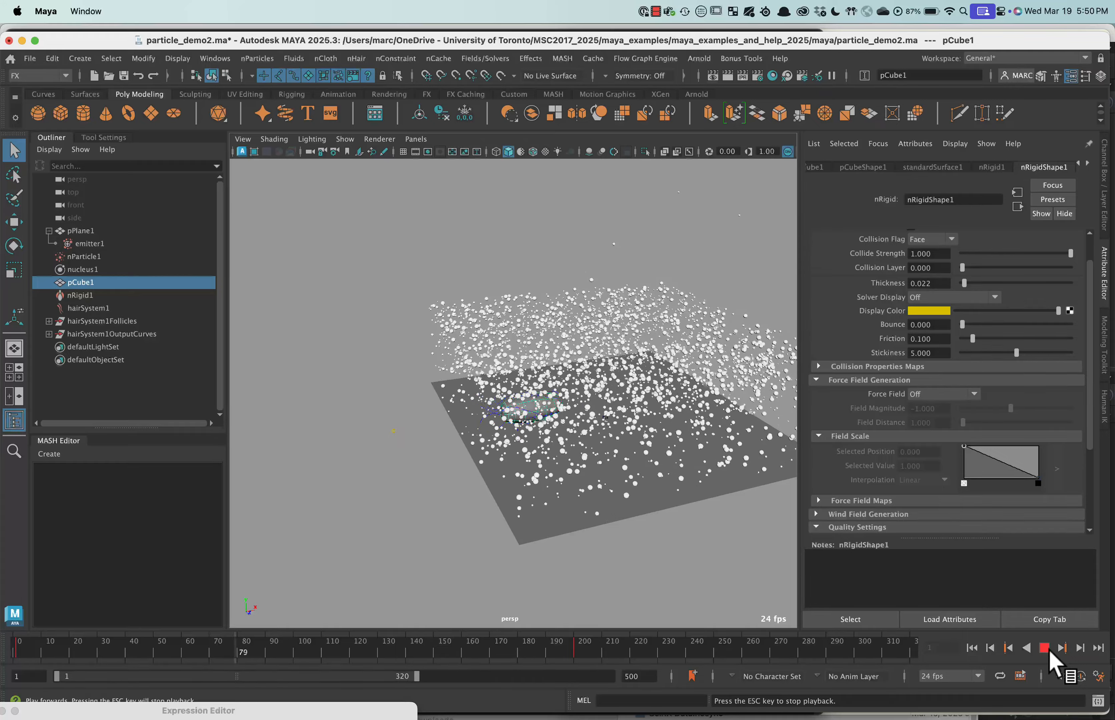
middle_click_drag(666, 503, 426, 508, "alt")
left_click_drag(426, 507, 407, 506, "alt")
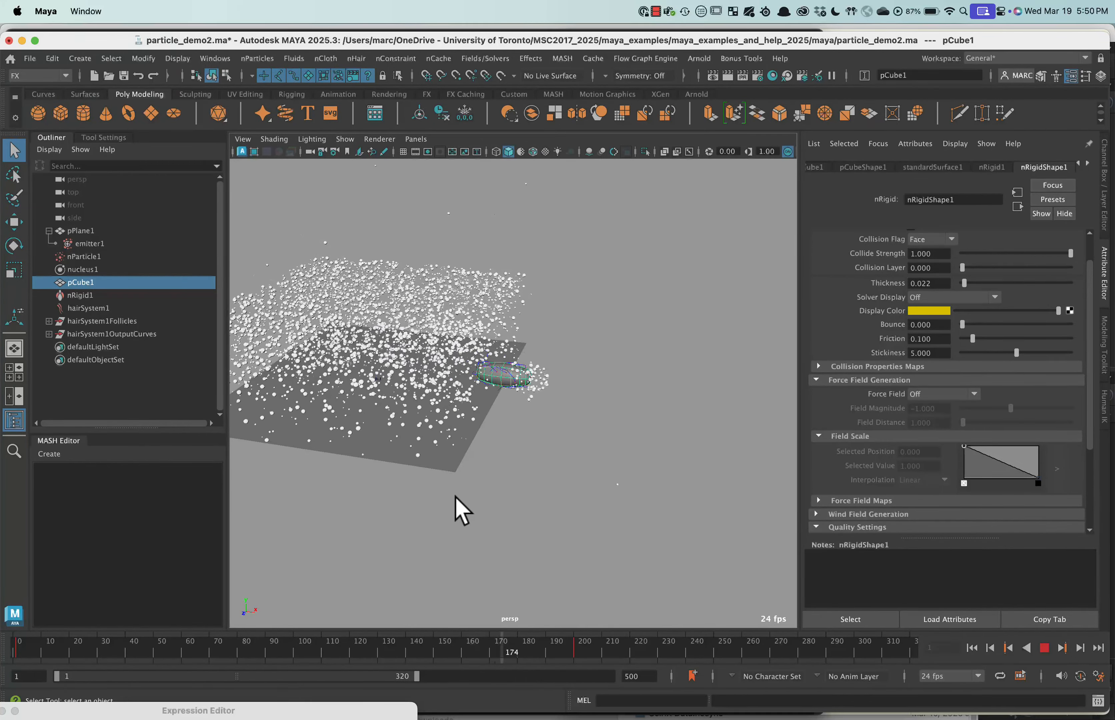
Step: Set nRigidShape1's Stickiness to 0 and stop the playback at frame 133 to inspect the collider closely
double_click(928, 353)
type("0")
key("Return")
left_click(1044, 648)
left_click_drag(616, 481, 594, 482, "alt")
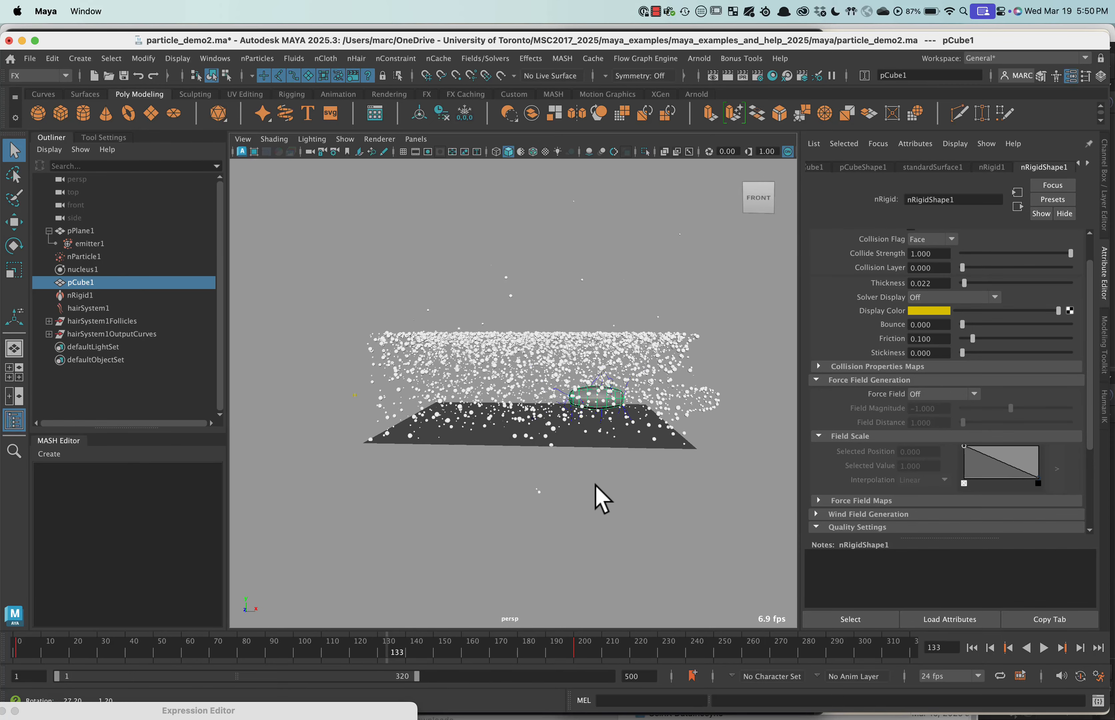
middle_click_drag(608, 482, 503, 479, "alt")
right_click_drag(506, 480, 778, 511, "alt")
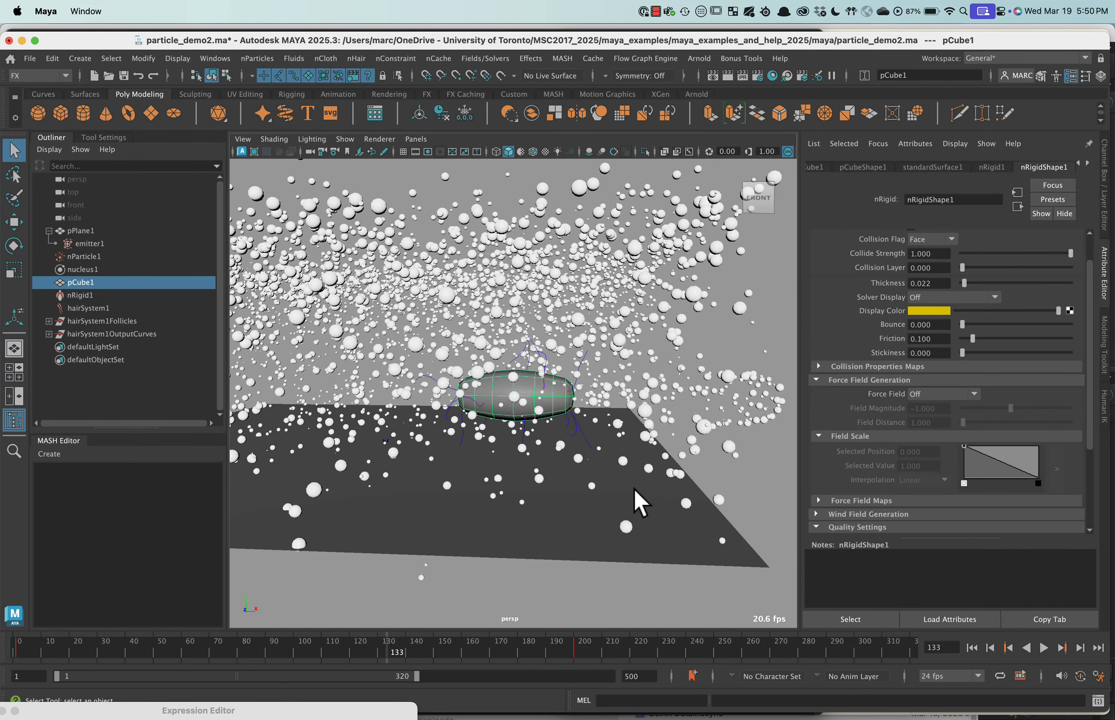
Step: Continue the playback to frame 210 and select a hair curve on the collider to examine how particles meet the hair
left_click(584, 435)
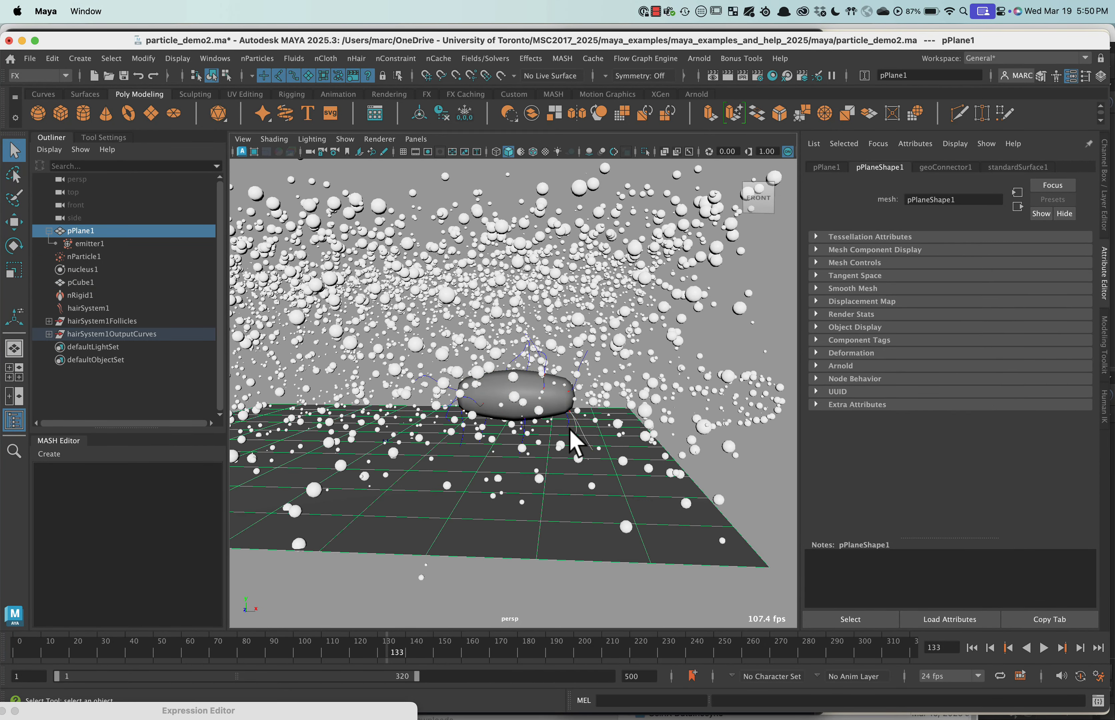
left_click(1043, 647)
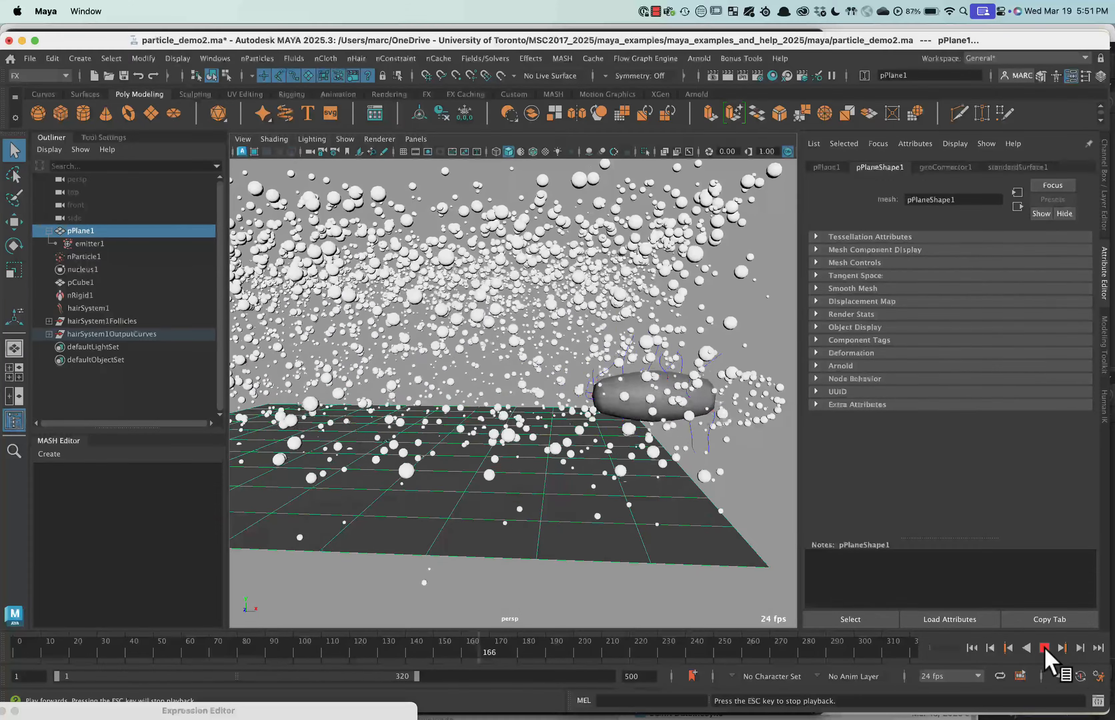
left_click(1044, 648)
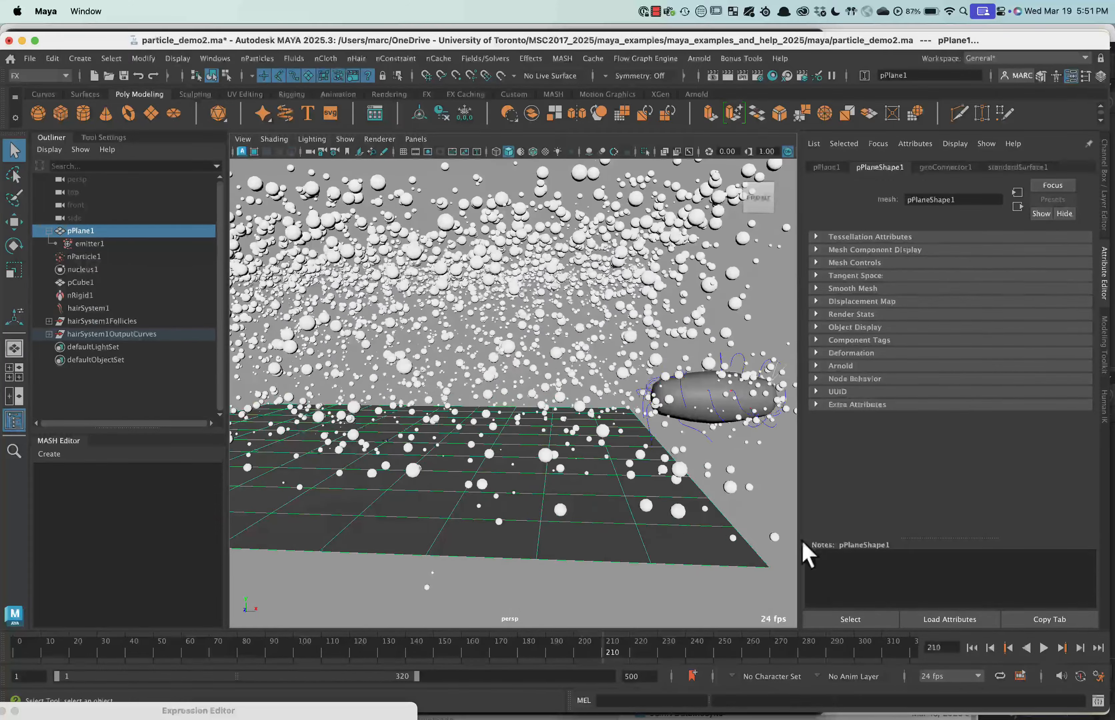
left_click_drag(758, 534, 462, 485, "alt")
right_click_drag(461, 485, 651, 494, "alt")
left_click(673, 323)
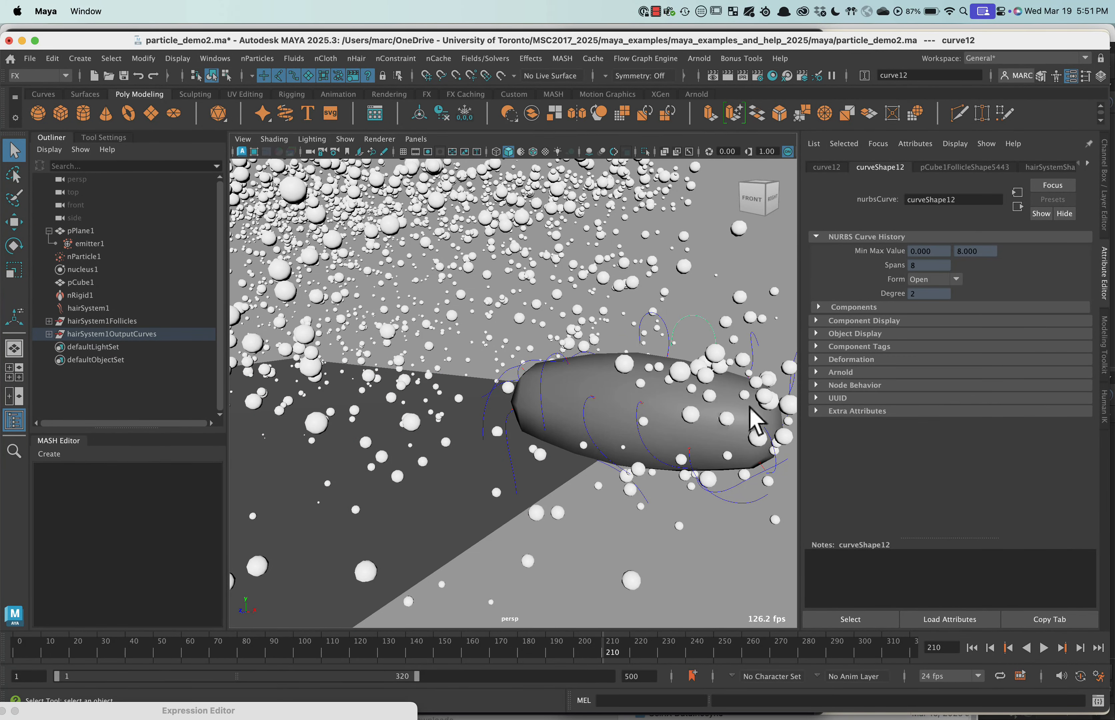
Step: Show hairSystem1's collision settings and play the simulation from the first frame, stopping at frame 195
left_click(971, 648)
left_click(88, 308)
scroll(946, 384, "down", 3)
left_click_drag(469, 492, 571, 501, "alt")
right_click_drag(656, 562, 525, 555, "alt")
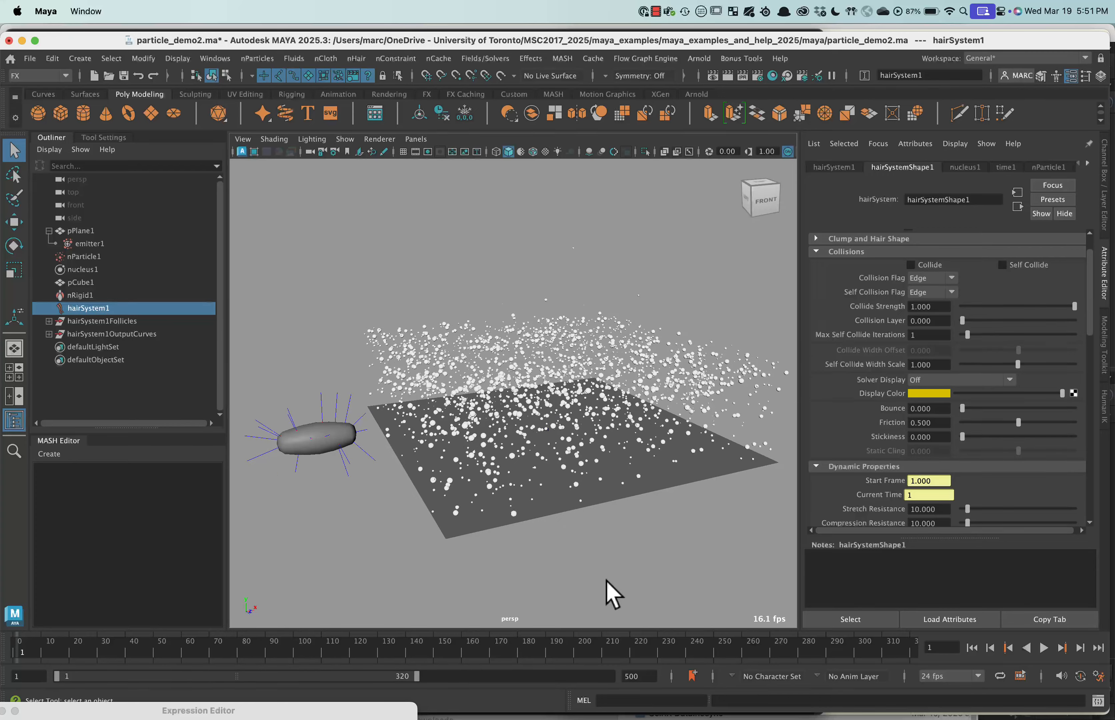
left_click(1043, 654)
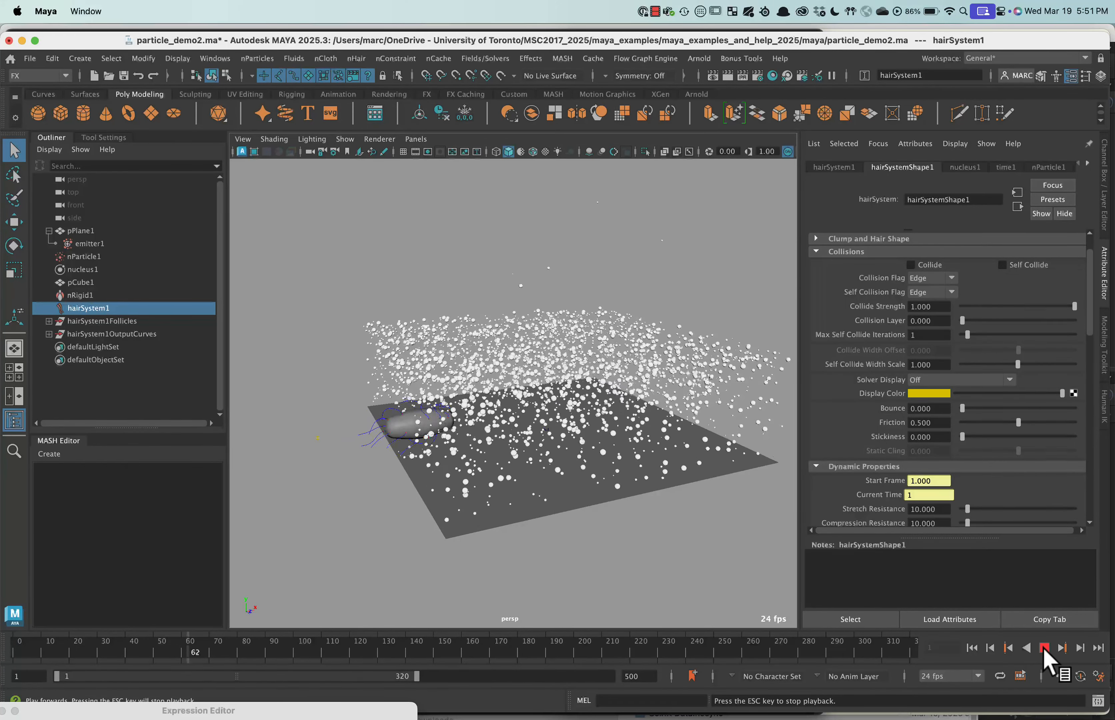
left_click_drag(585, 433, 790, 576, "alt")
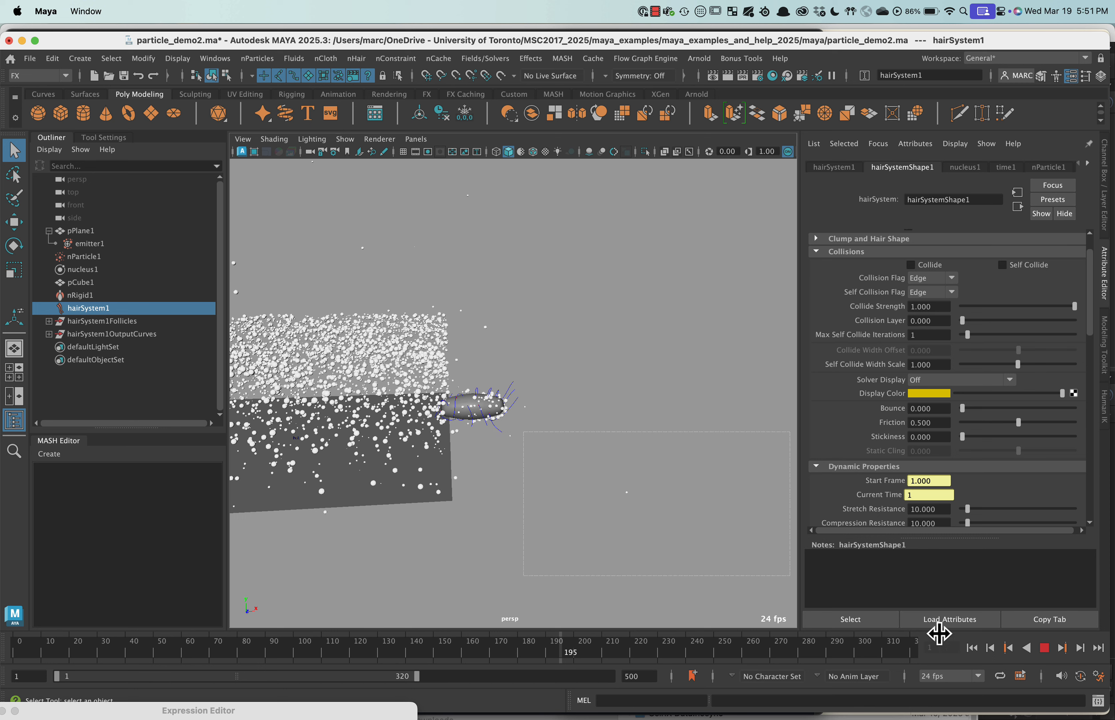
left_click(1044, 648)
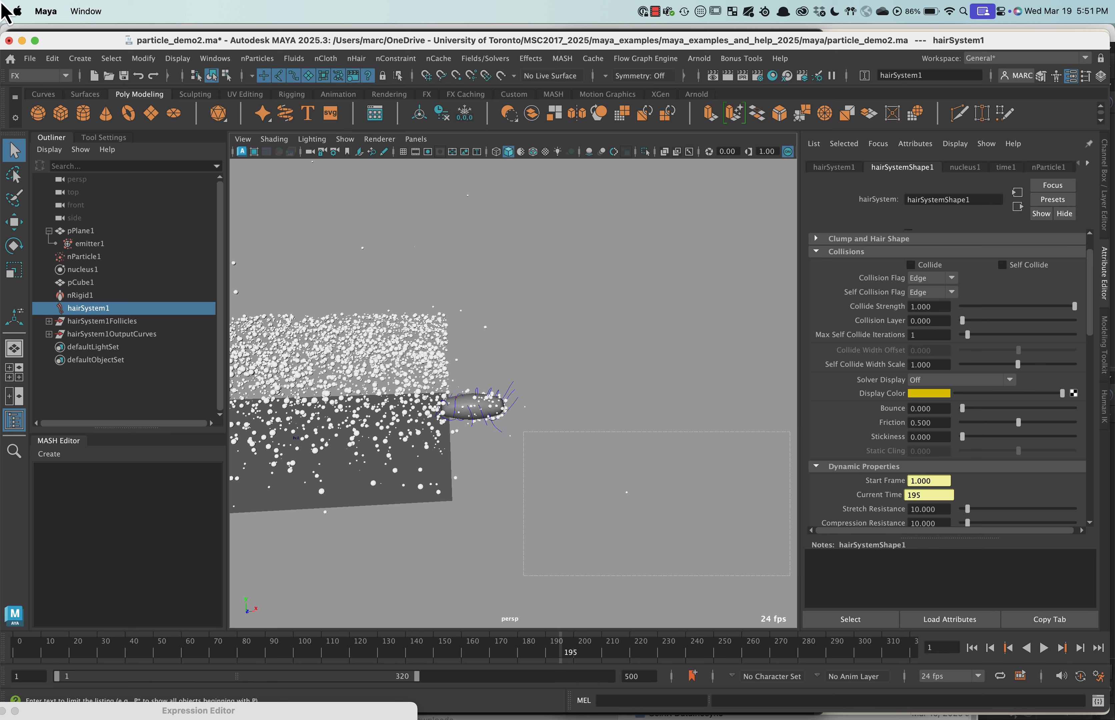
Step: Switch to the Lasso tool and back to the Select tool to clear the leftover selection box, and return to frame 1
left_click(14, 176)
left_click(972, 648)
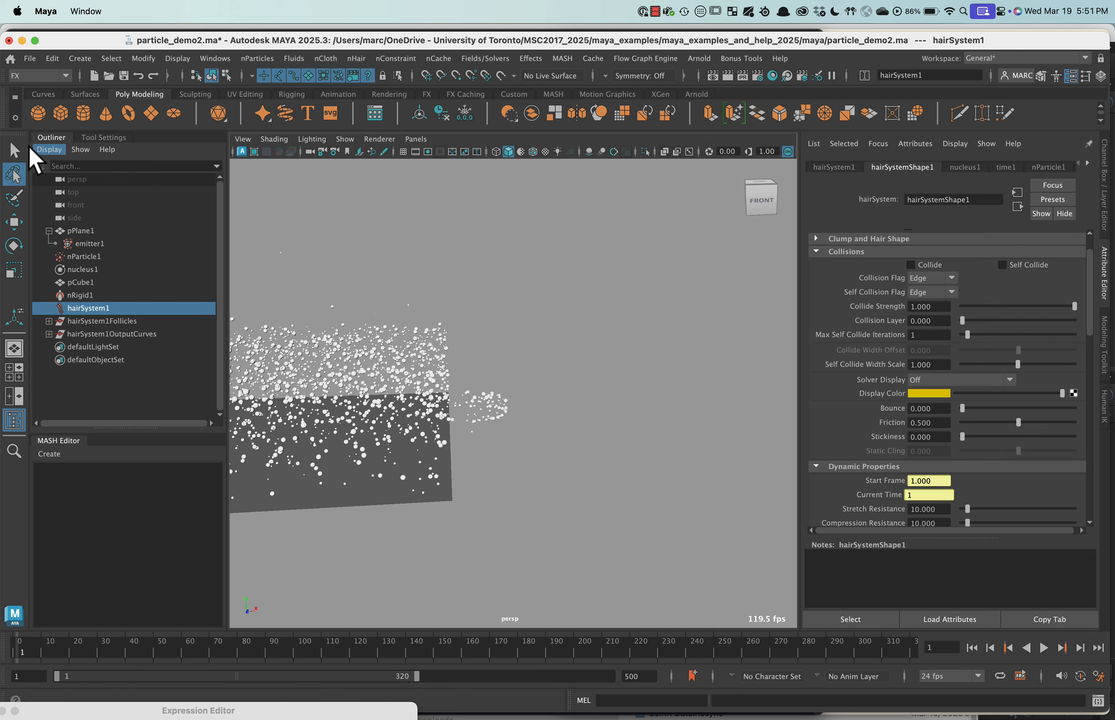
left_click(13, 149)
middle_click_drag(465, 340, 747, 341, "alt")
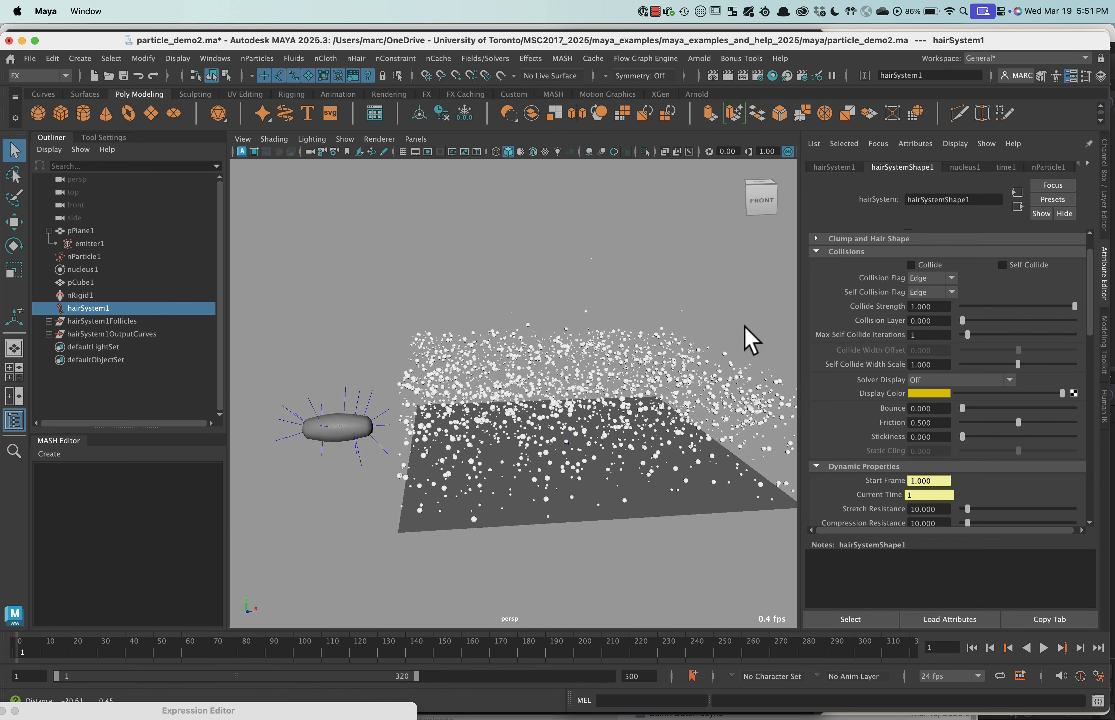
Step: Select a hair curve, replay the simulation to check the particles against the hair, and return to frame 1
left_click(446, 388)
left_click_drag(456, 412, 495, 433, "alt")
left_click(1043, 649)
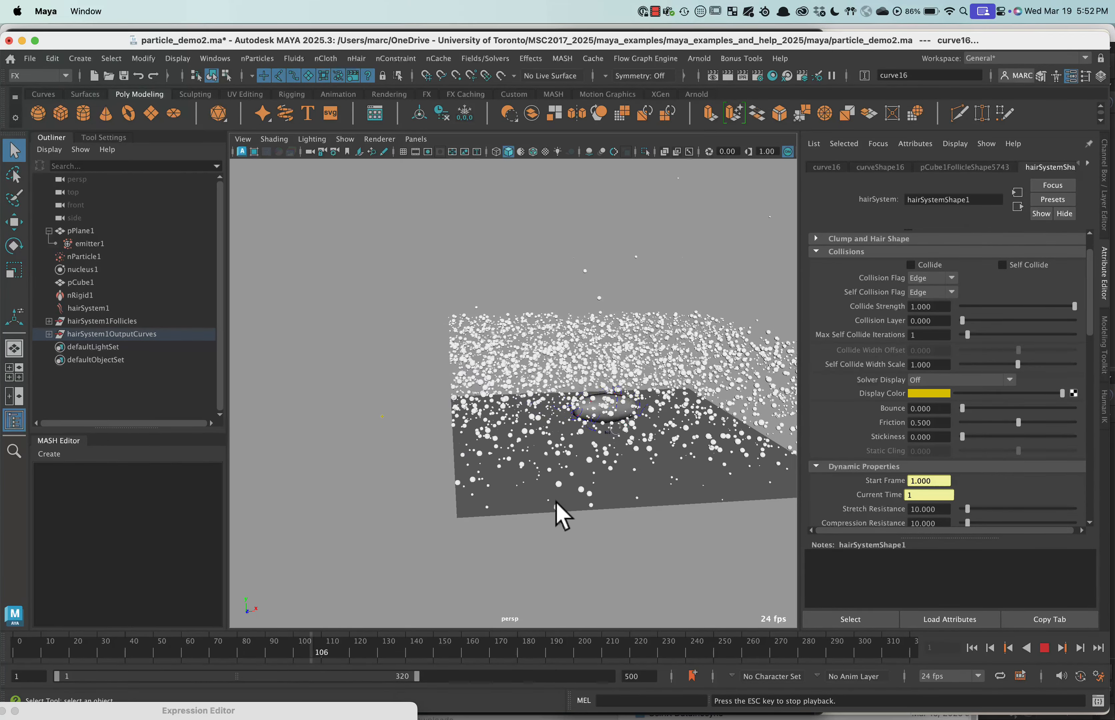
left_click_drag(560, 515, 303, 509, "alt")
left_click(1044, 648)
left_click(972, 648)
middle_click_drag(563, 477, 705, 477, "alt")
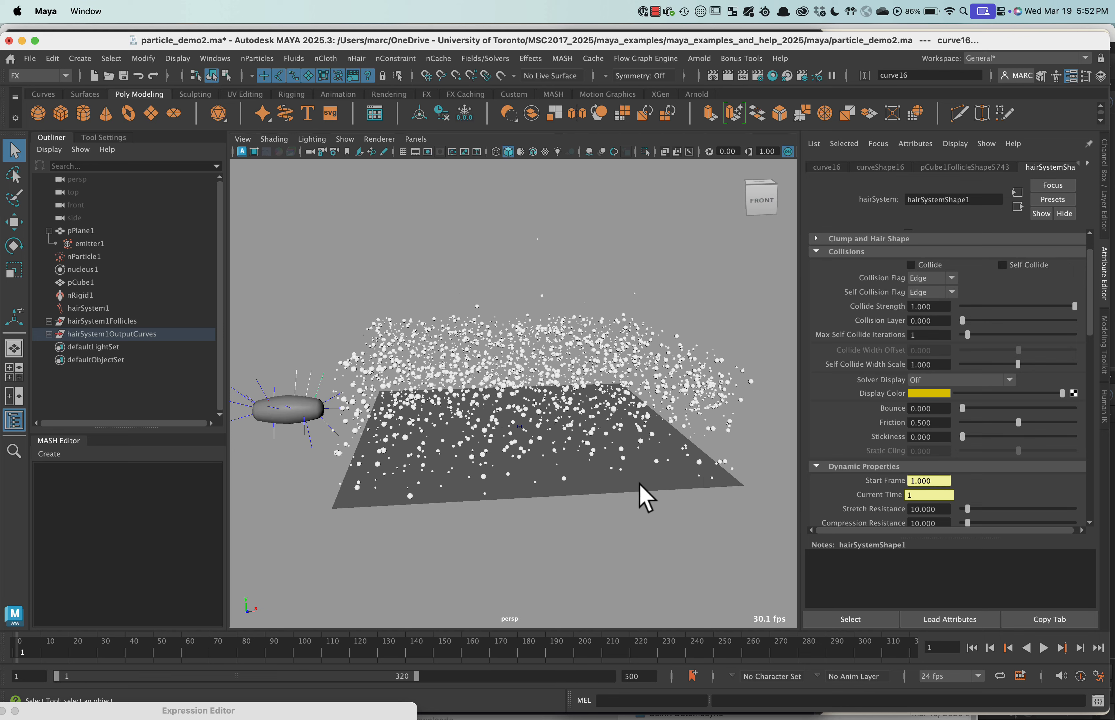
Step: Set nParticle1's Stickiness to 2 and play the simulation from the first frame
middle_click_drag(529, 456, 533, 473, "alt")
left_click(605, 373)
left_click_drag(962, 304, 1071, 304)
middle_click_drag(343, 395, 405, 367, "alt")
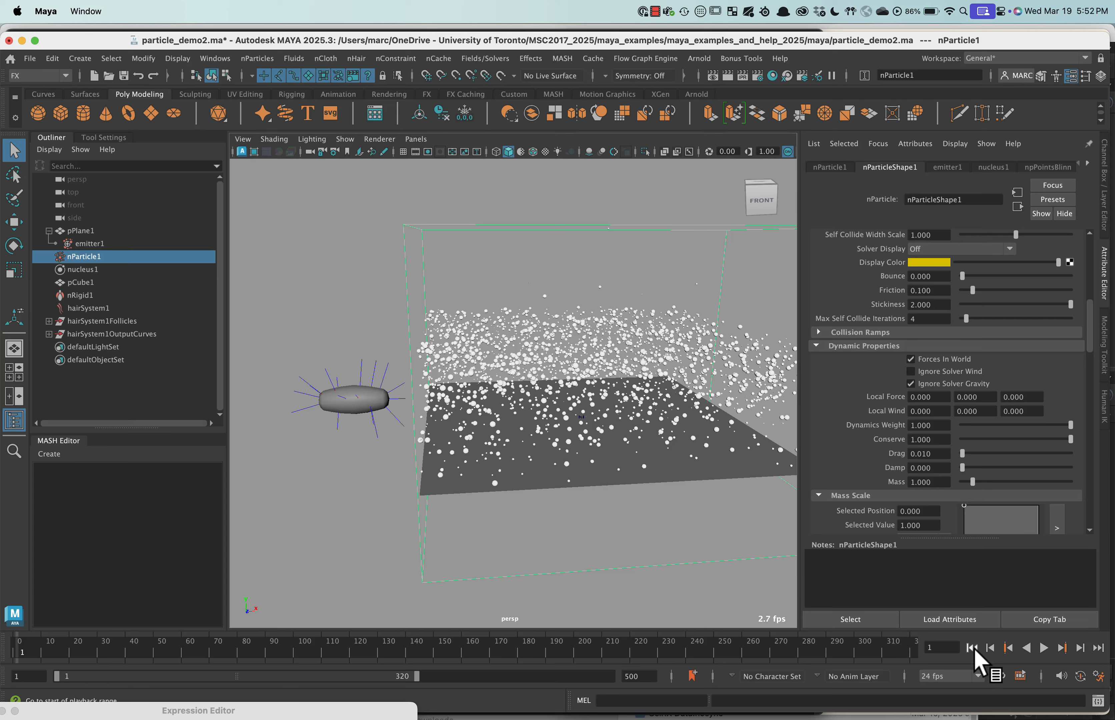
left_click(1043, 649)
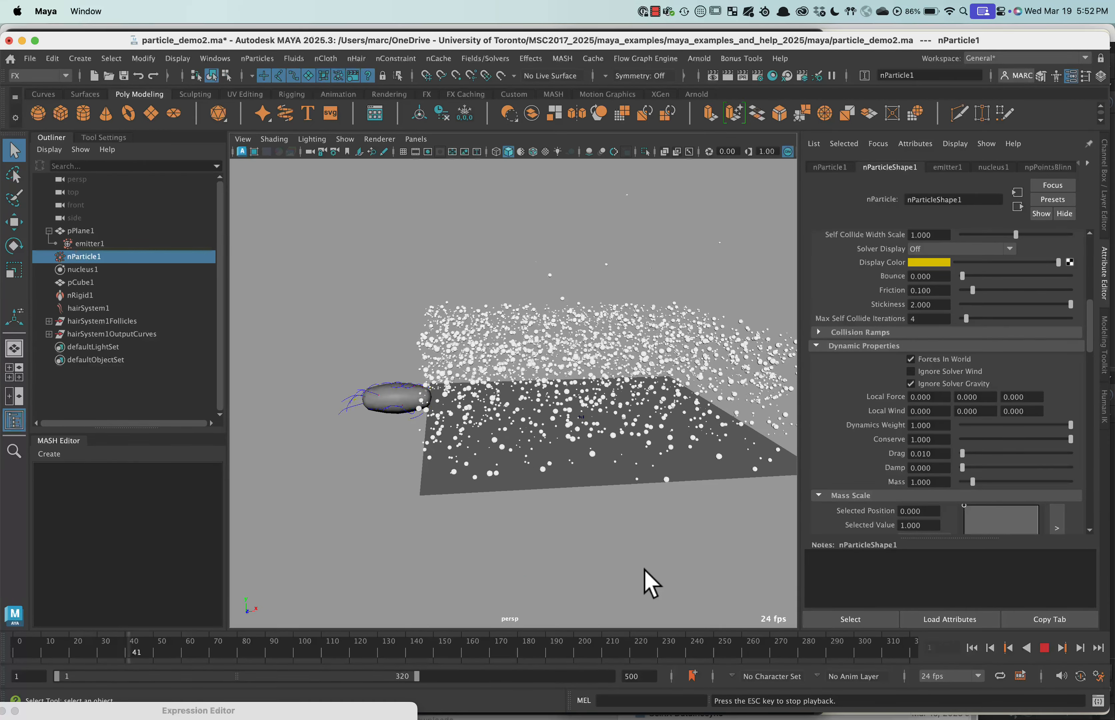